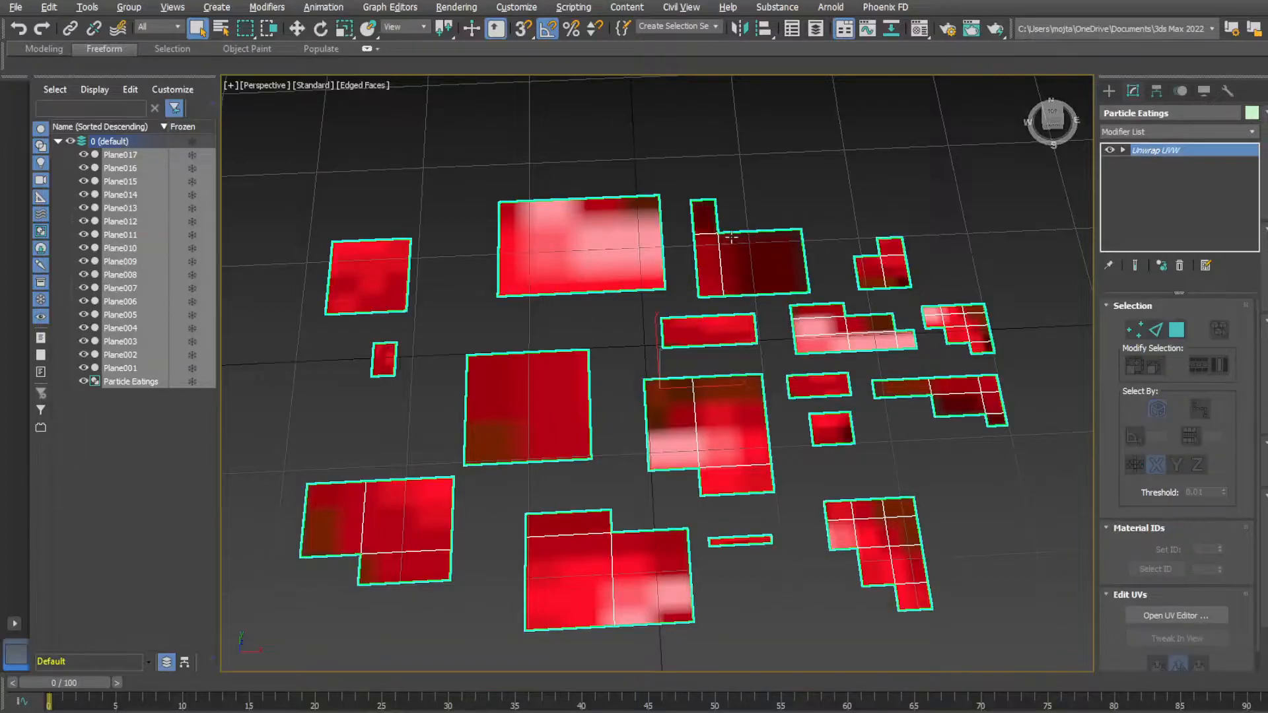
# - Move the selected group of red particle planes along X until it lies beyond the grid, and clear the selection
pyautogui.moveTo(417, 204); pyautogui.dragTo(417, 263, button='middle')
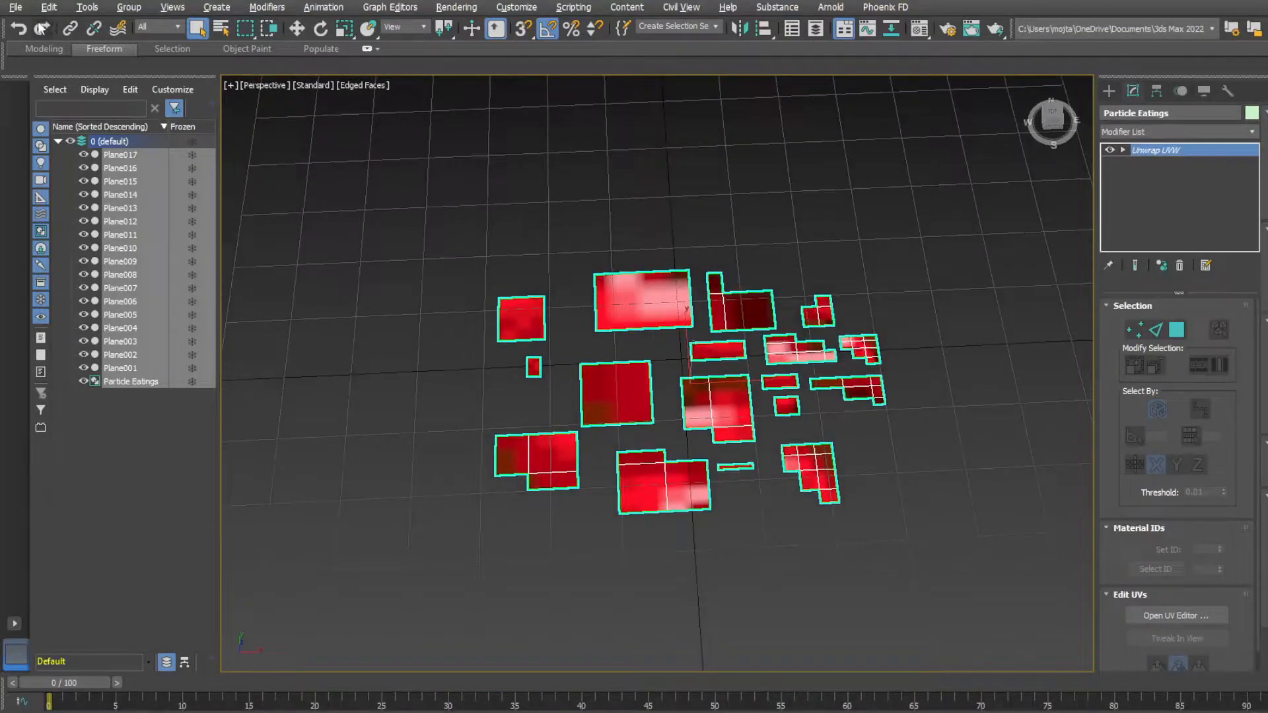
pyautogui.click(15, 7)
pyautogui.moveTo(100, 82)
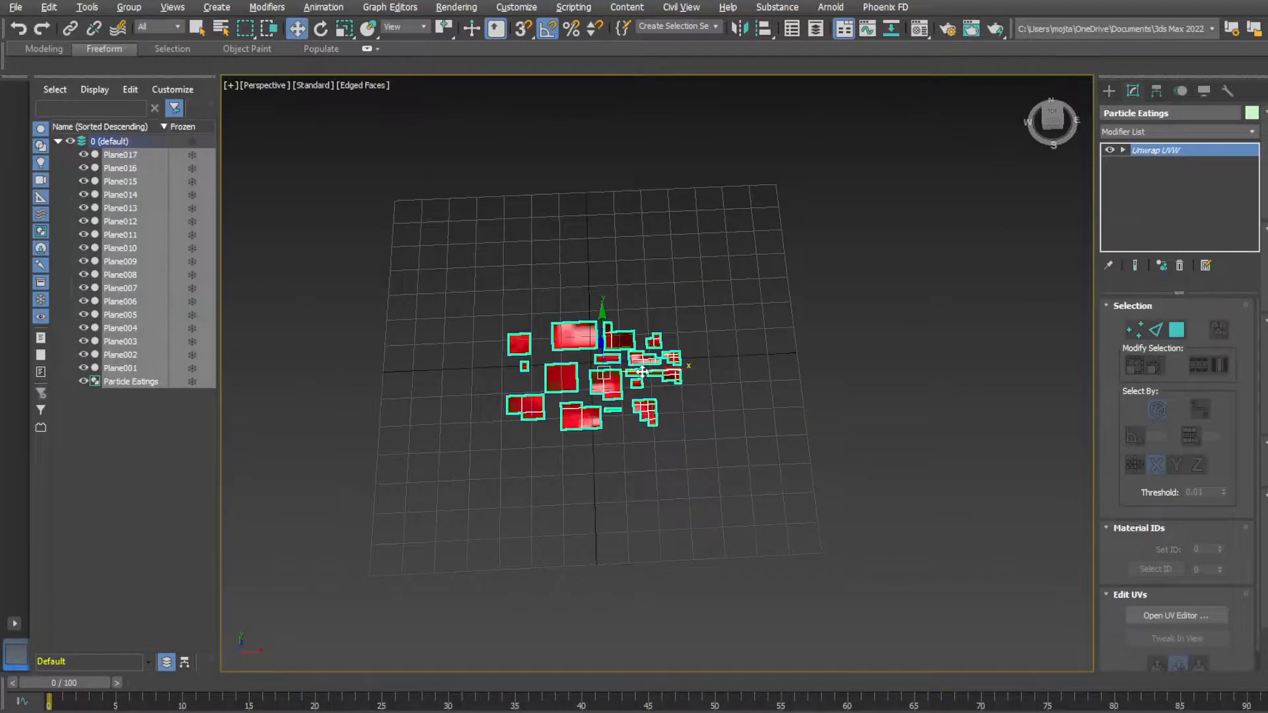
pyautogui.moveTo(642, 371); pyautogui.dragTo(952, 397)
pyautogui.scroll(1, 593, 349)
pyautogui.keyDown('alt'); pyautogui.moveTo(593, 349); pyautogui.dragTo(565, 357, button='middle'); pyautogui.keyUp('alt')
pyautogui.scroll(4, 620, 336)
pyautogui.click(621, 342)
pyautogui.scroll(-5, 644, 348)
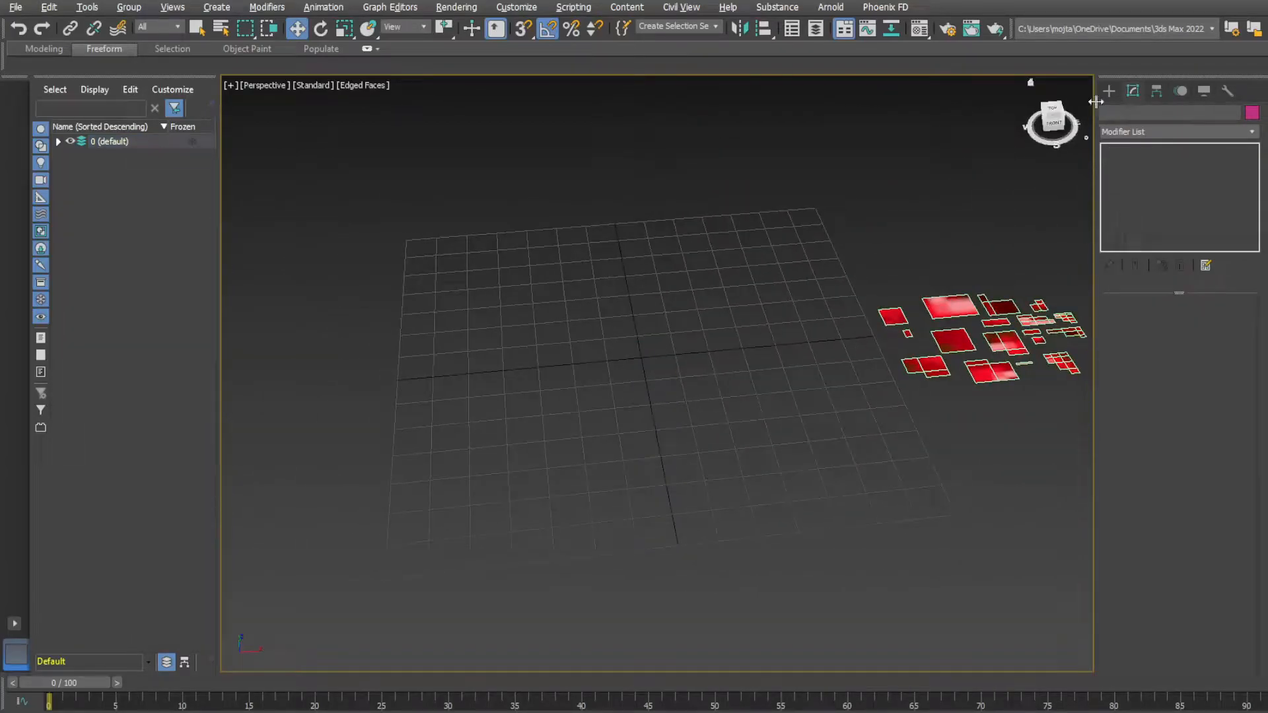
# - Create a PF Source particle emitter on the grid
pyautogui.click(1109, 90)
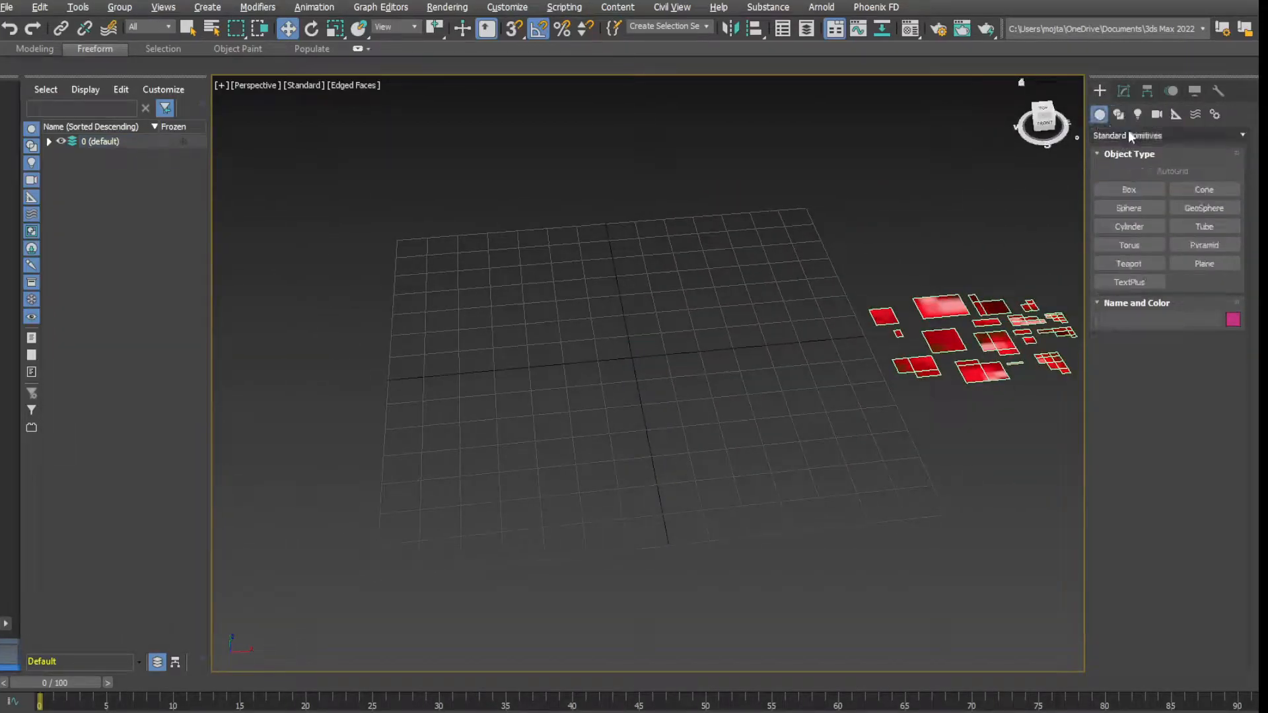
pyautogui.click(1159, 135)
pyautogui.click(1121, 194)
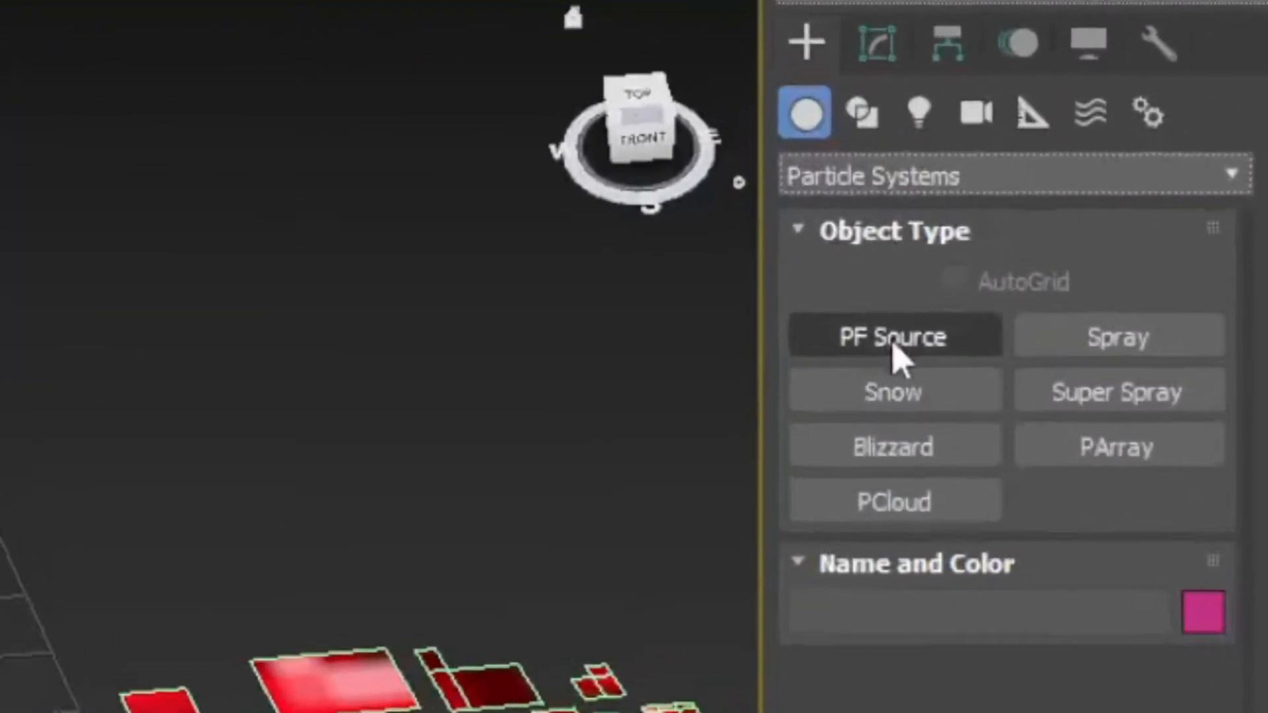
pyautogui.click(1128, 193)
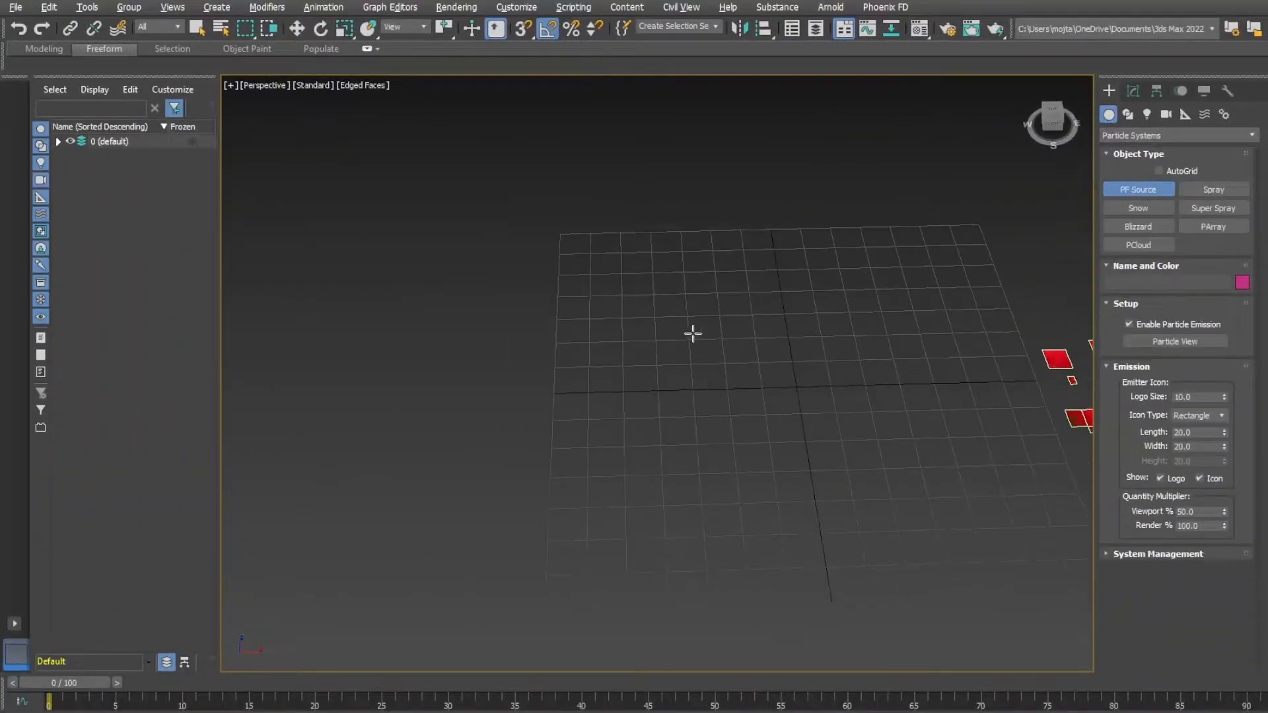
pyautogui.moveTo(693, 333); pyautogui.dragTo(812, 418)
# - Rotate the PF Source upright so it emits along positive X, raise it above the grid and shift it toward negative X
pyautogui.click(321, 28)
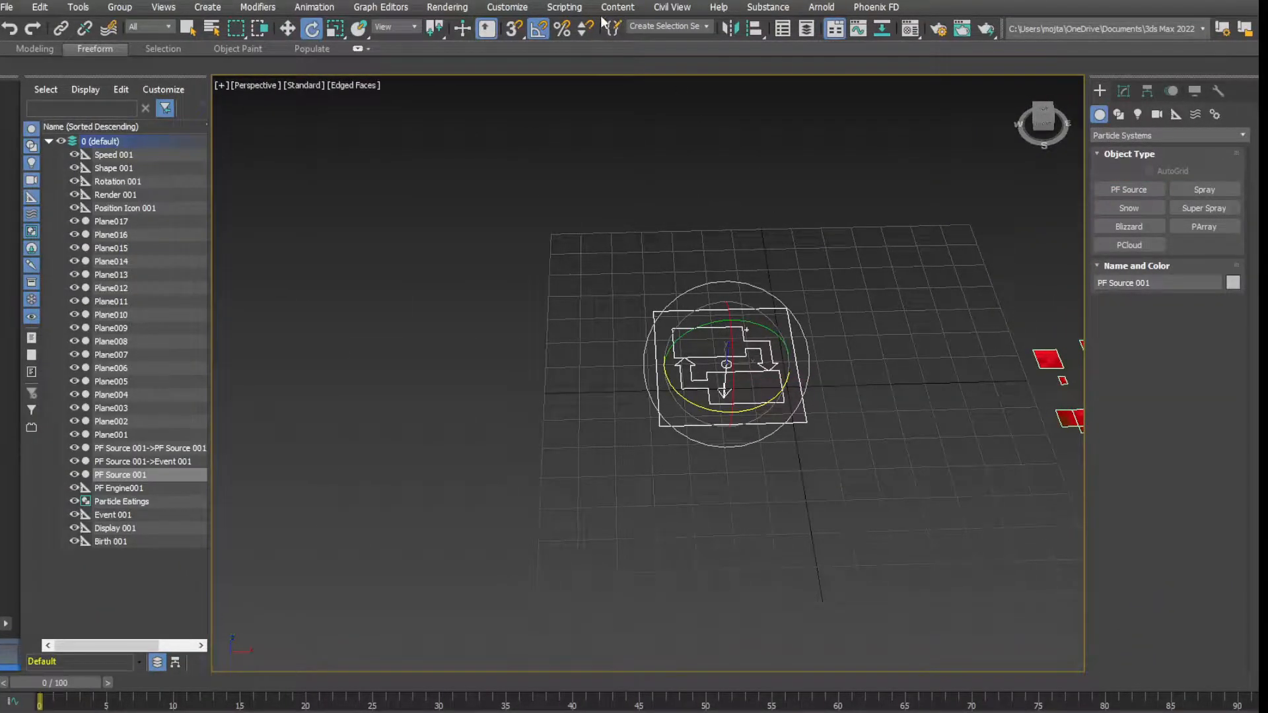
pyautogui.moveTo(758, 326); pyautogui.dragTo(689, 310)
pyautogui.keyDown('alt'); pyautogui.moveTo(735, 321); pyautogui.dragTo(729, 281, button='middle'); pyautogui.keyUp('alt')
pyautogui.click(288, 29)
pyautogui.moveTo(751, 316); pyautogui.dragTo(755, 189)
pyautogui.moveTo(768, 236); pyautogui.dragTo(705, 237)
pyautogui.moveTo(697, 240); pyautogui.dragTo(651, 251, button='middle')
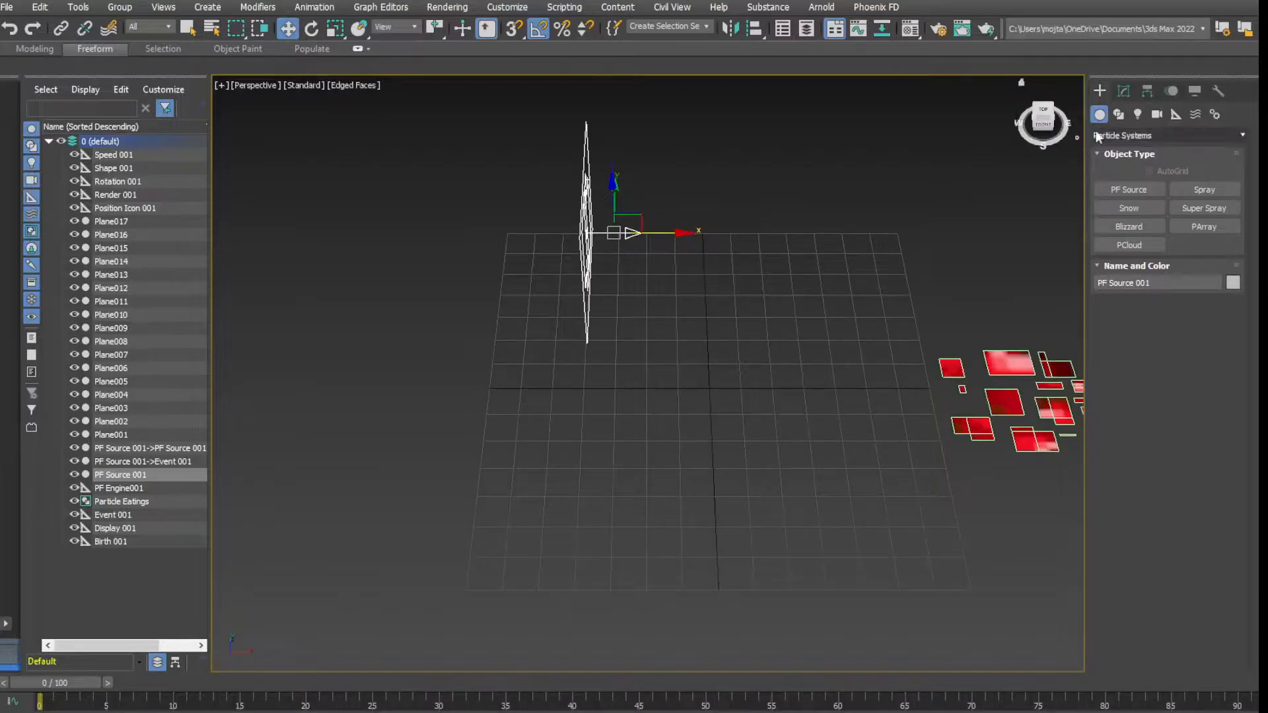
# - Create a large standard plane covering the whole grid beneath the emitter
pyautogui.click(1170, 135)
pyautogui.click(1130, 146)
pyautogui.click(1204, 263)
pyautogui.moveTo(440, 173); pyautogui.dragTo(1009, 617)
pyautogui.press('w')
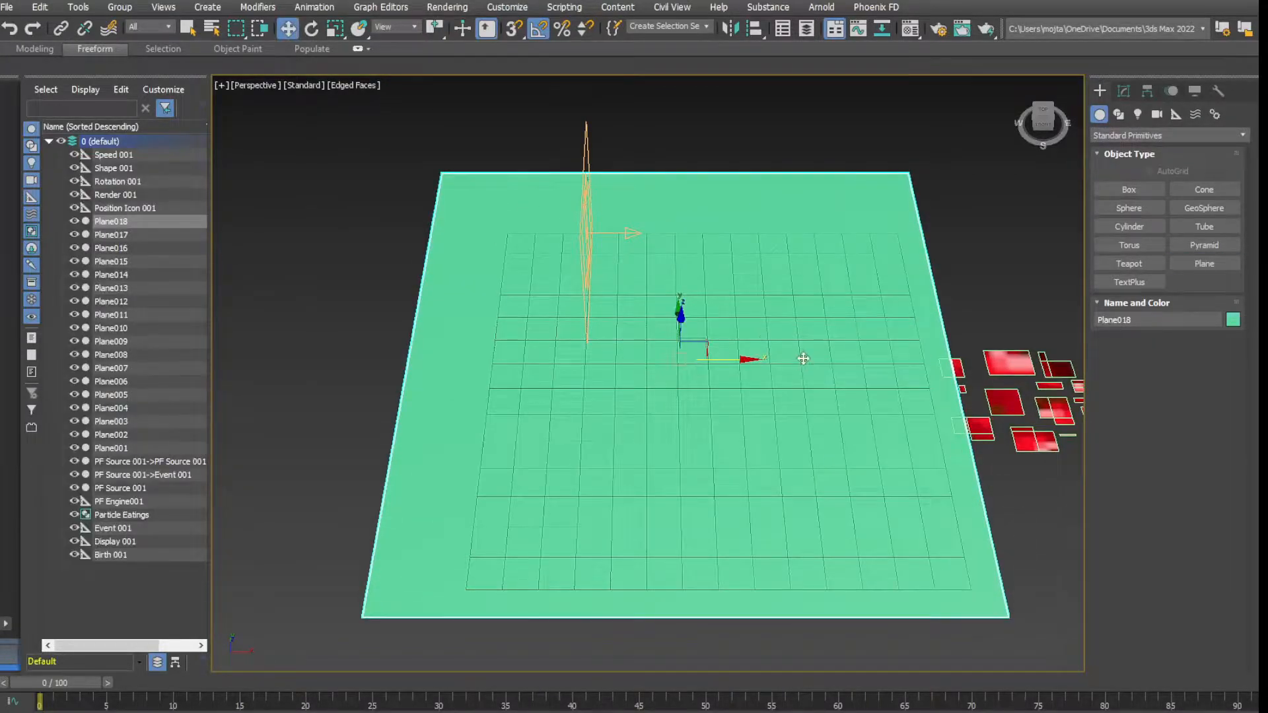
pyautogui.keyDown('alt'); pyautogui.moveTo(704, 336); pyautogui.dragTo(757, 360, button='middle'); pyautogui.keyUp('alt')
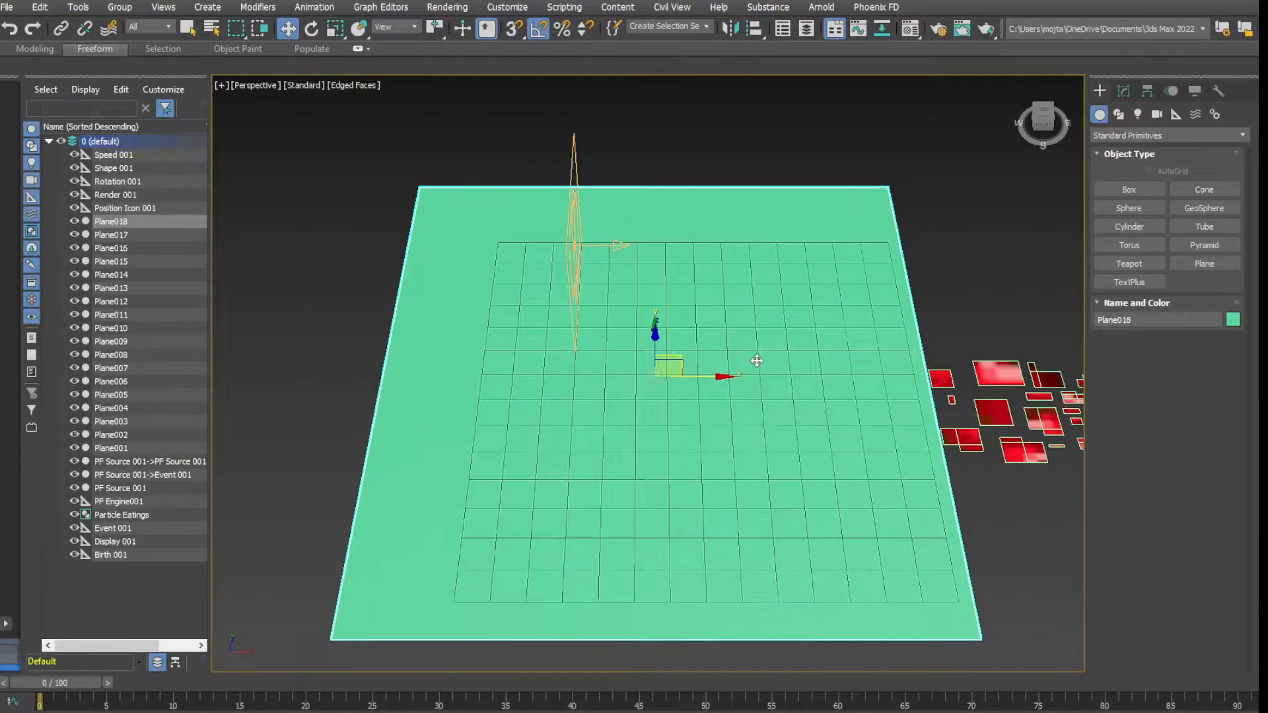
# - Change the unused material slot beside the apple material to the Standard (Legacy) type
pyautogui.press('m')
pyautogui.click(348, 224)
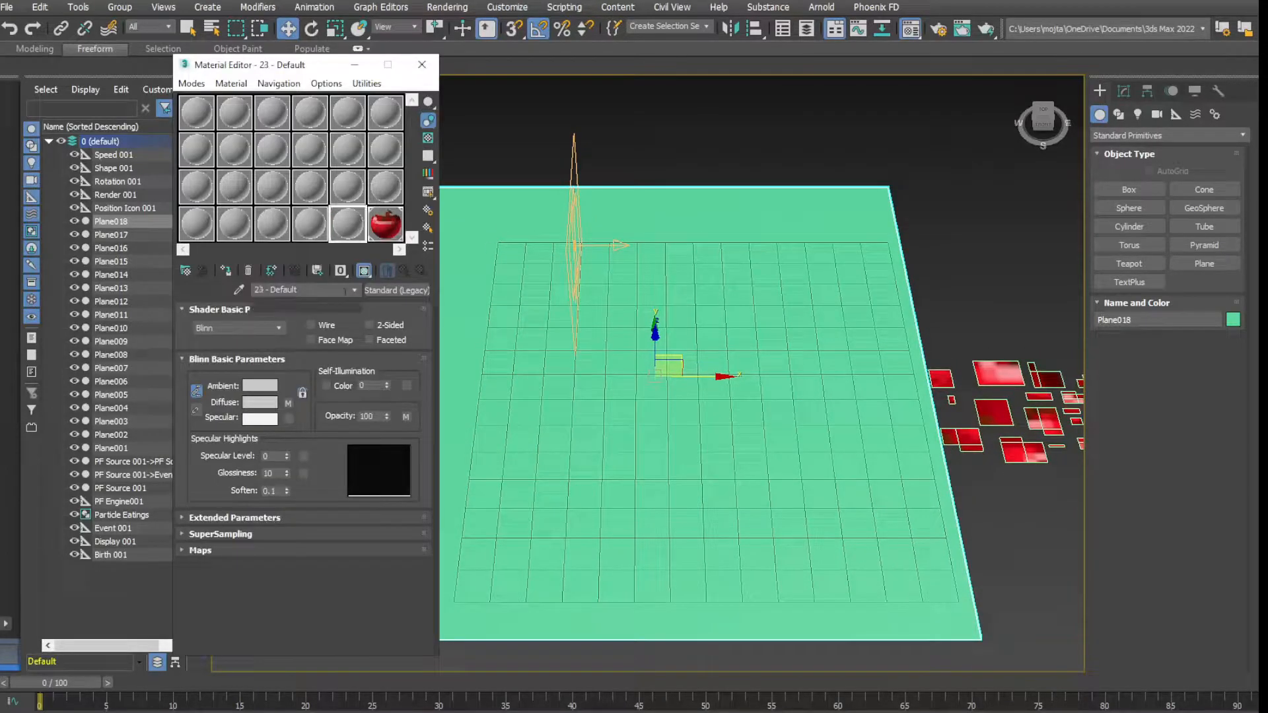
pyautogui.click(397, 290)
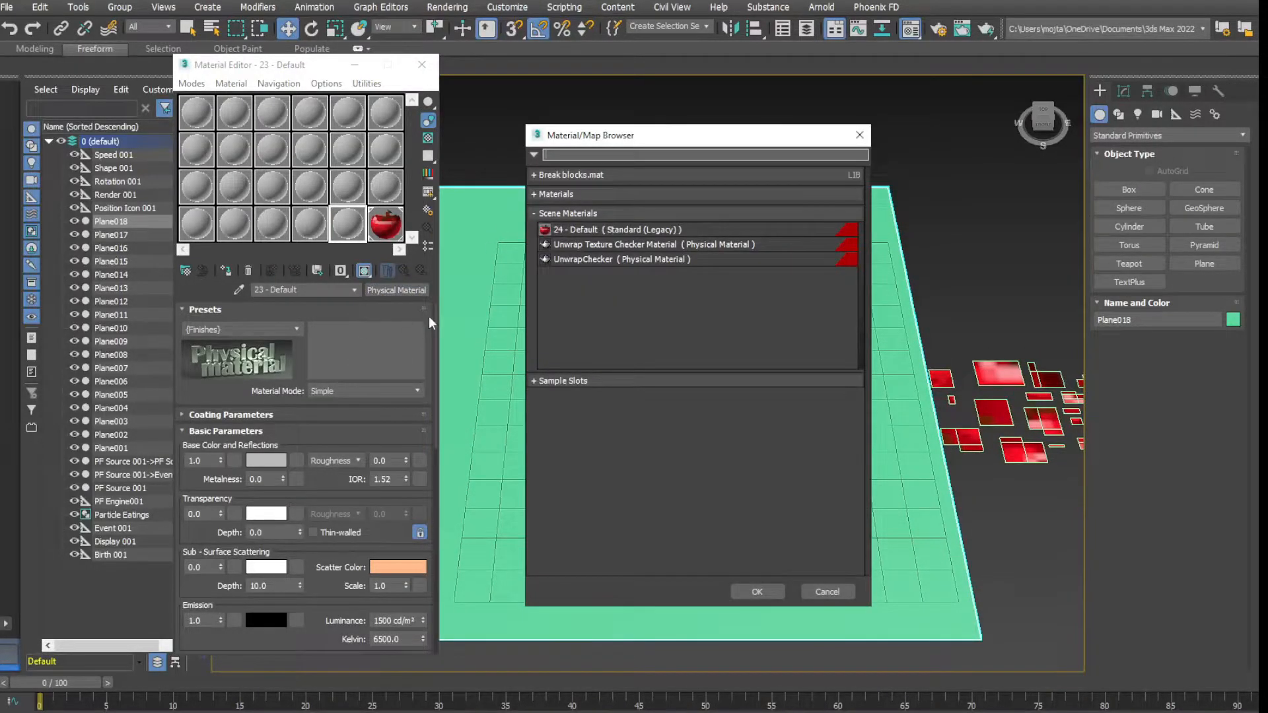
pyautogui.click(550, 181)
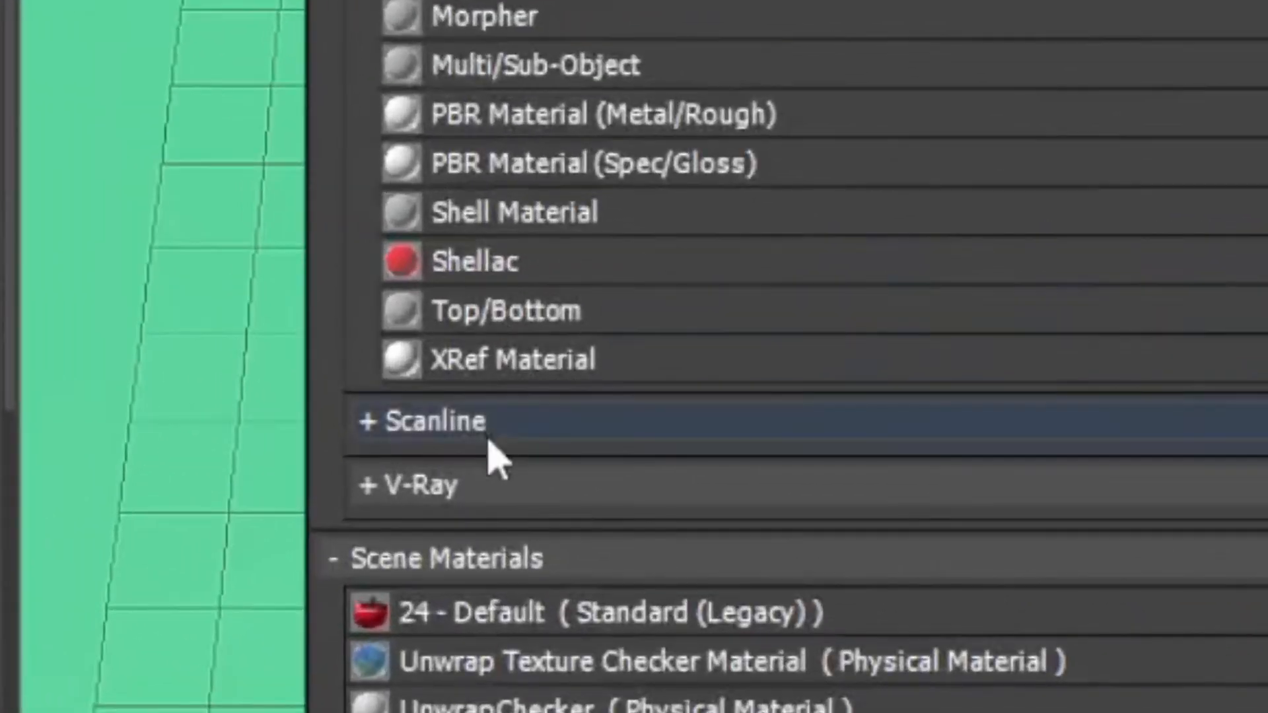
pyautogui.click(489, 429)
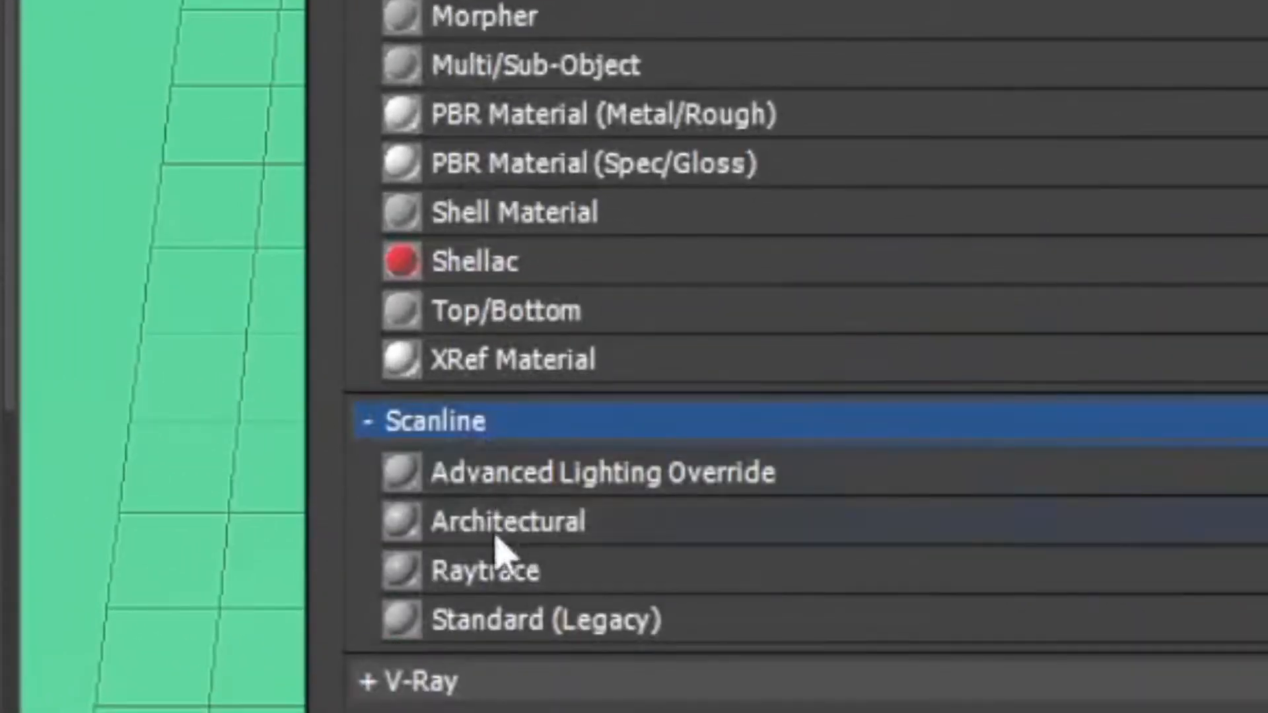
pyautogui.doubleClick(477, 618)
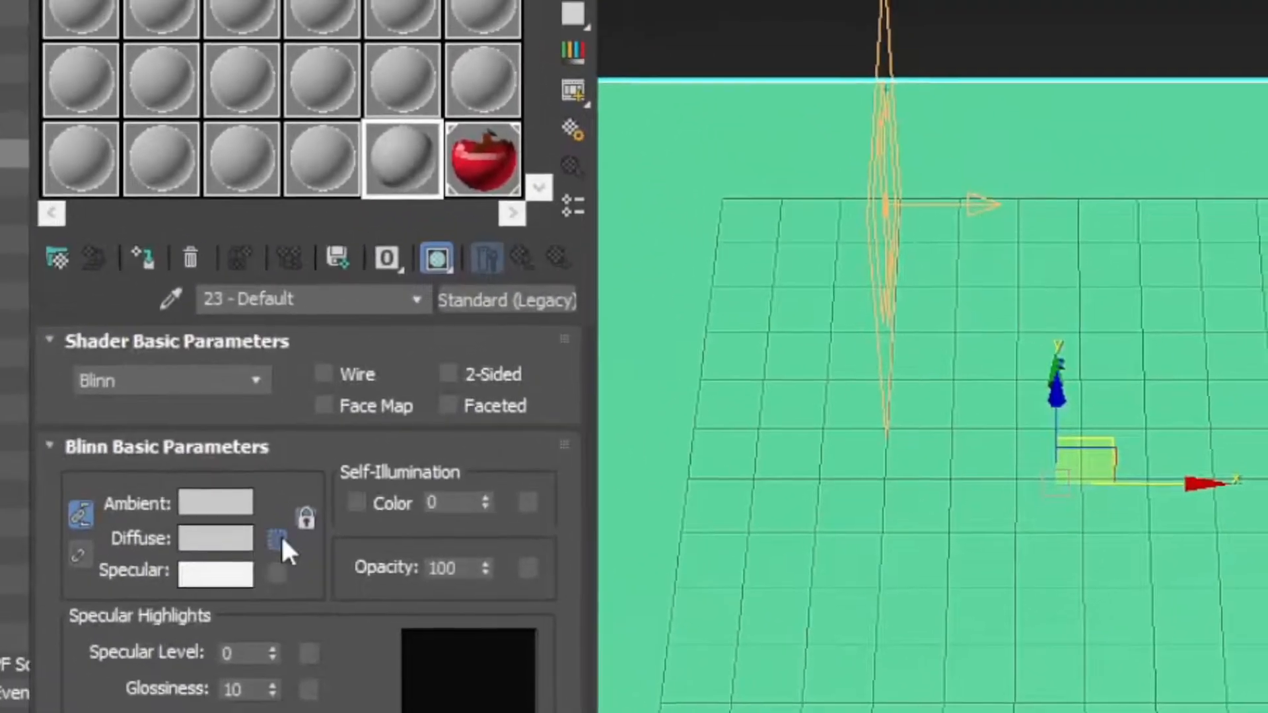
# - Assign a Bitmap map to the material's diffuse colour
pyautogui.click(64, 455)
pyautogui.write('bit')
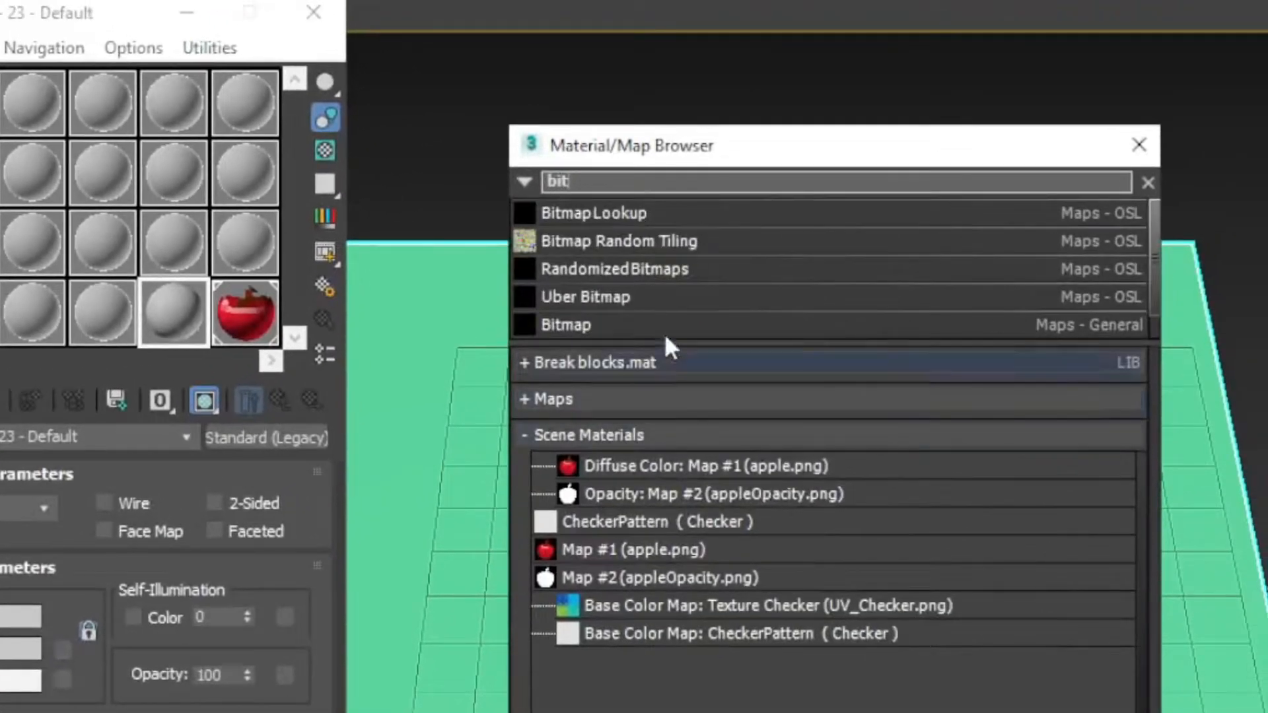
pyautogui.doubleClick(654, 309)
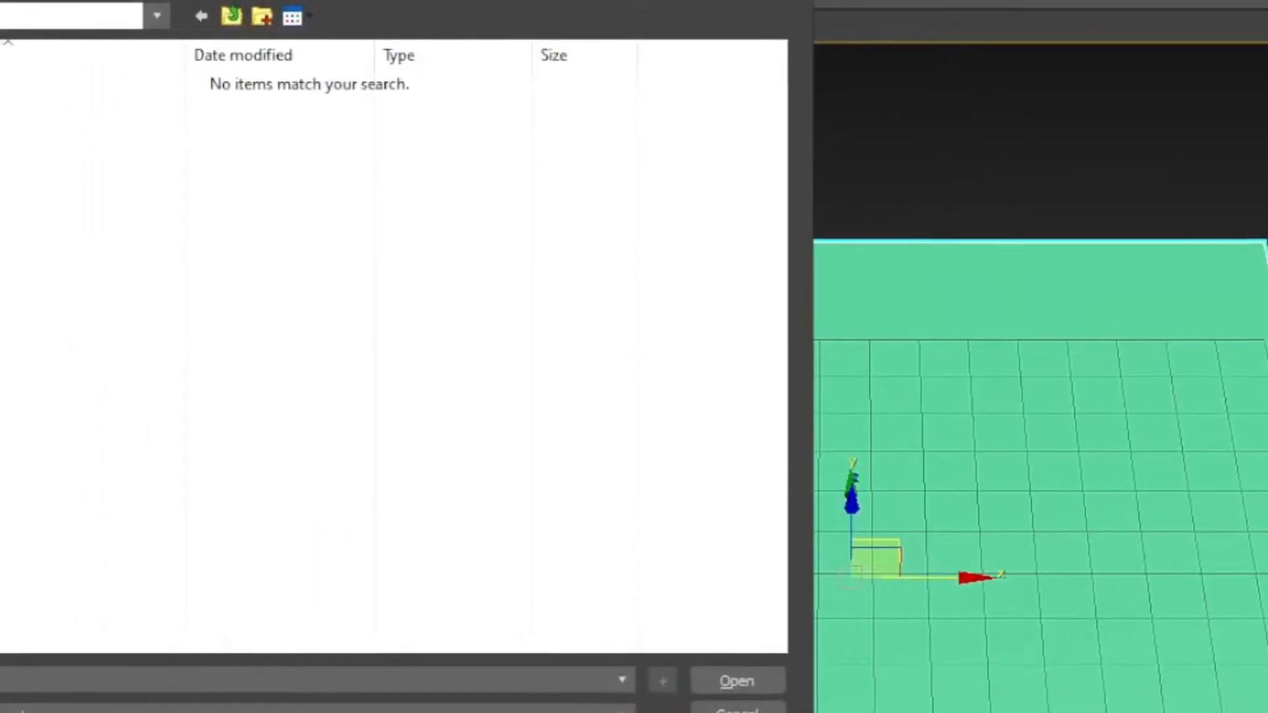
# - Load grass_block_top_y.png from the Minecraft textures folder as the diffuse bitmap and show it on the ground plane
pyautogui.click(28, 306)
pyautogui.click(34, 237)
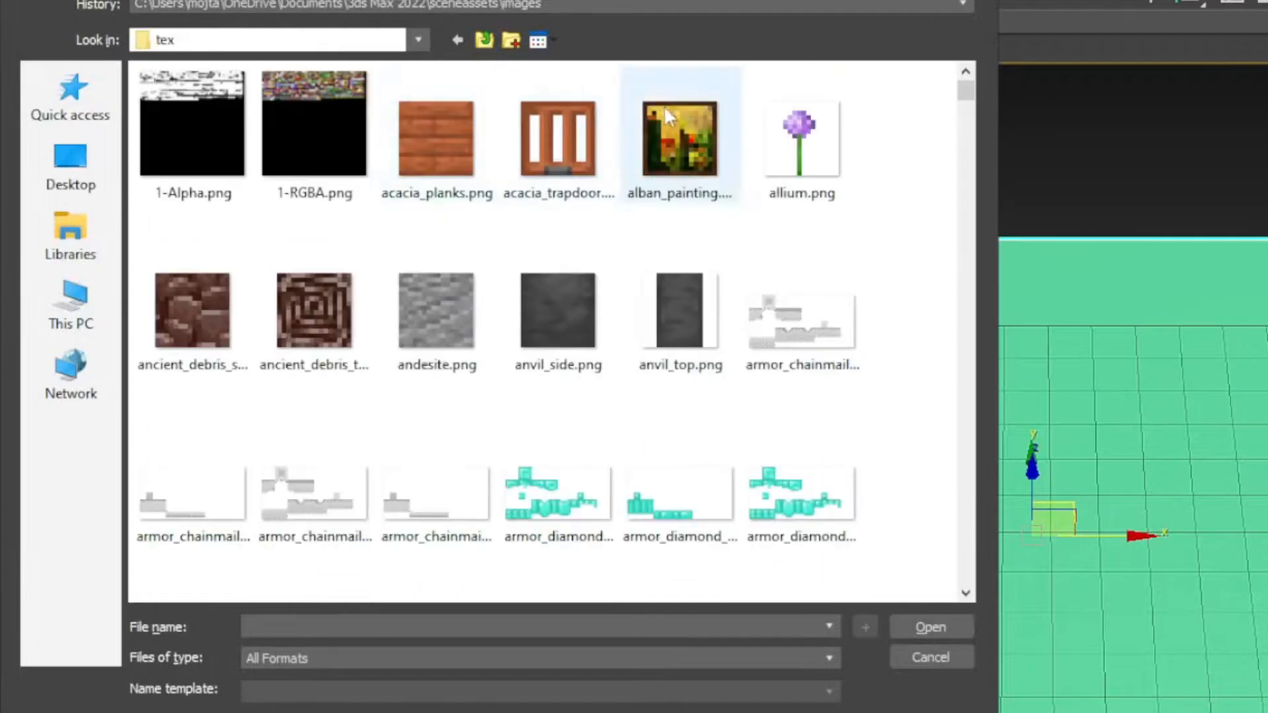
pyautogui.scroll(-5, 455, 266)
pyautogui.click(455, 266)
pyautogui.write('gr')
pyautogui.click(459, 270)
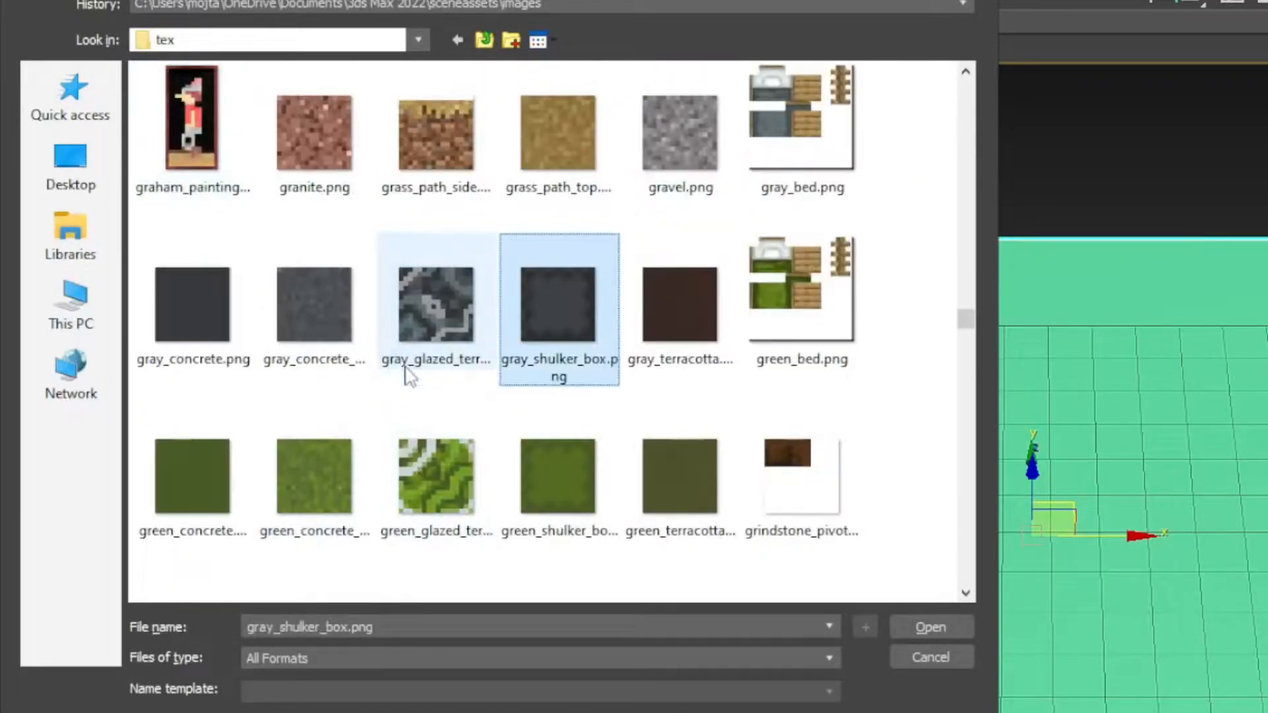
pyautogui.click(558, 304)
pyautogui.scroll(-10, 603, 533)
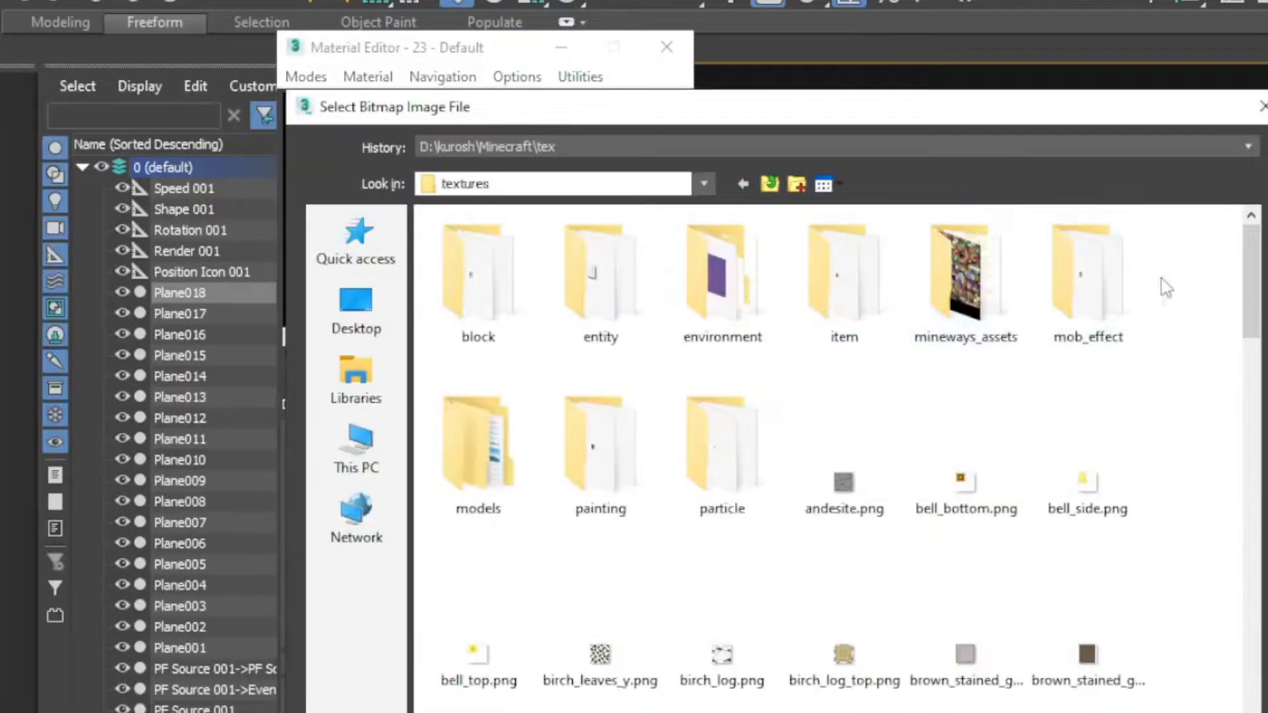
pyautogui.scroll(-5, 707, 638)
pyautogui.doubleClick(965, 645)
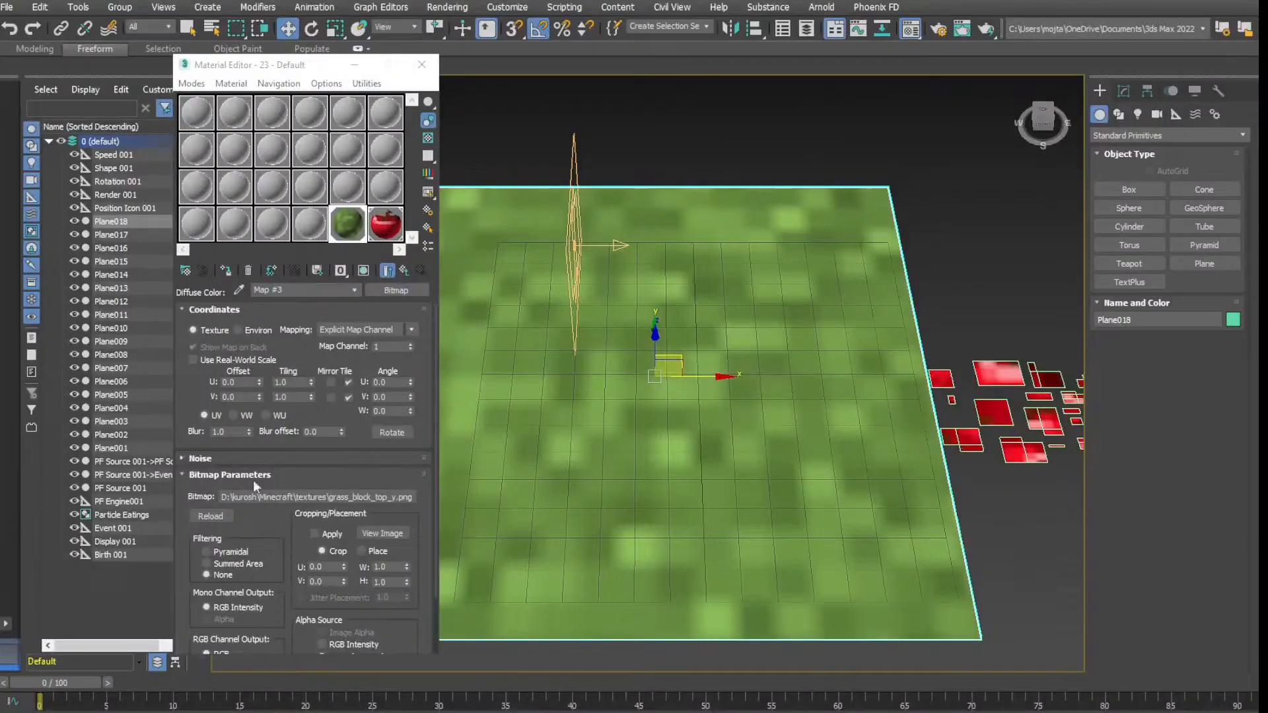
# - Make a test render of the perspective view with the grass ground and close it
pyautogui.moveTo(623, 389); pyautogui.dragTo(638, 391, button='middle')
pyautogui.hotkey('shift', 'q')
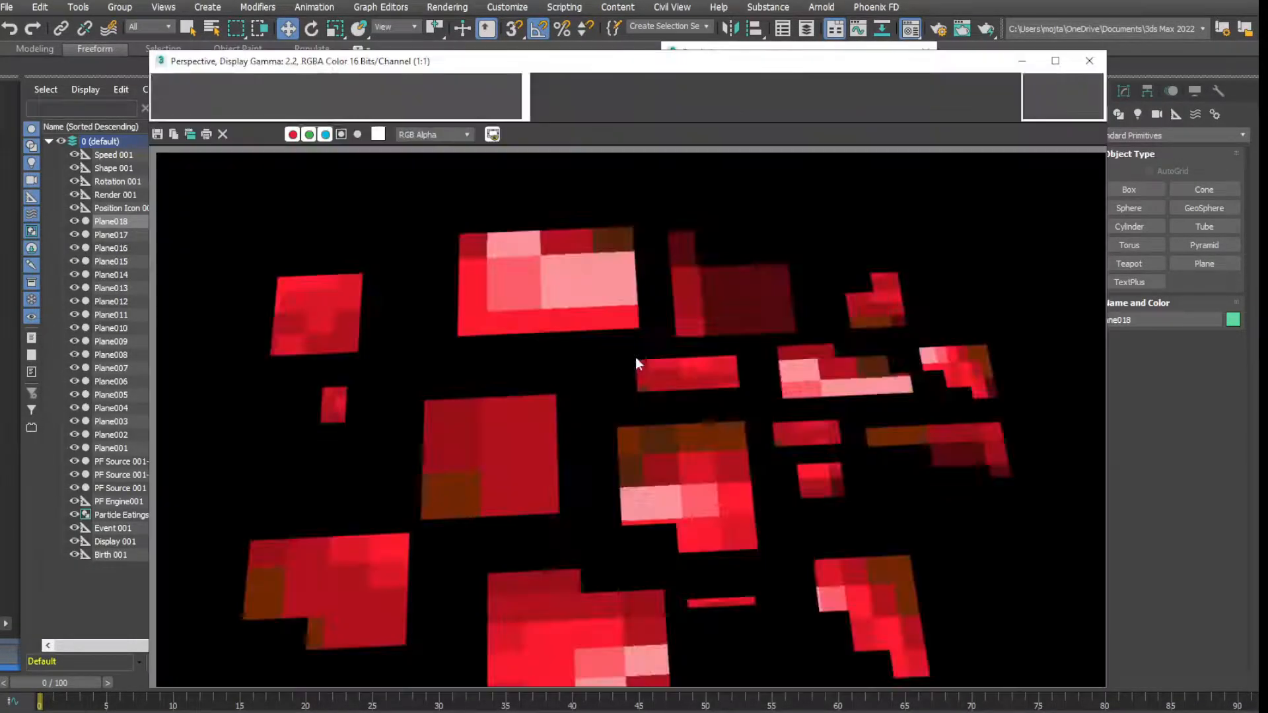
pyautogui.click(1089, 61)
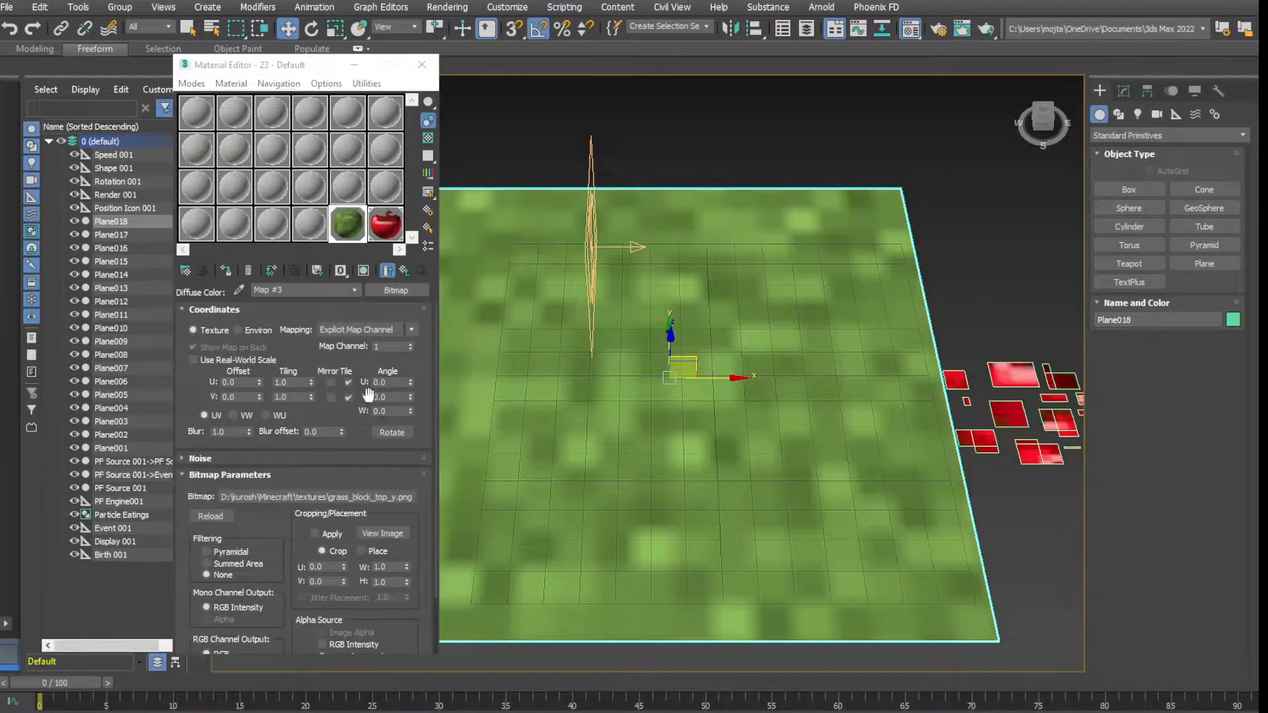
# - Set the grass bitmap's U and V tiling to 7
pyautogui.moveTo(312, 382)
pyautogui.mouseDown()
pyautogui.moveTo(314, 371)
pyautogui.moveTo(318, 384)
pyautogui.mouseUp()
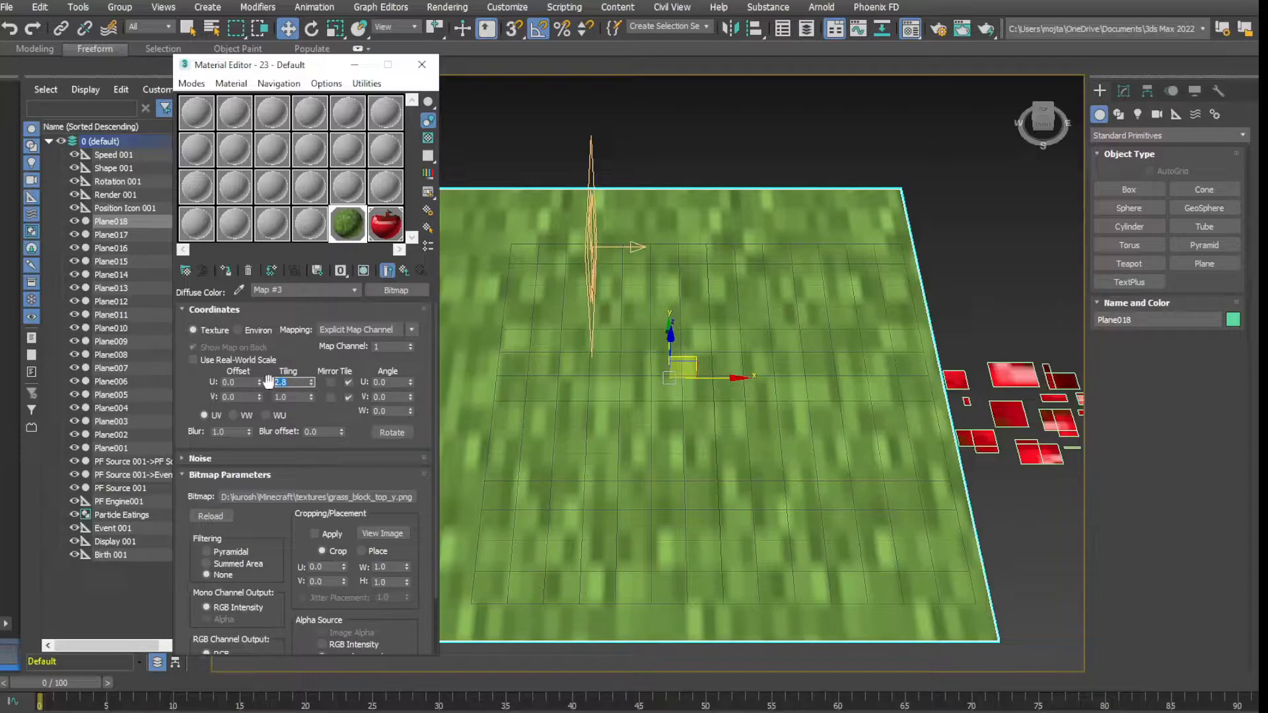
pyautogui.write('7')
pyautogui.press('Tab')
pyautogui.write('7')
pyautogui.press('Return')
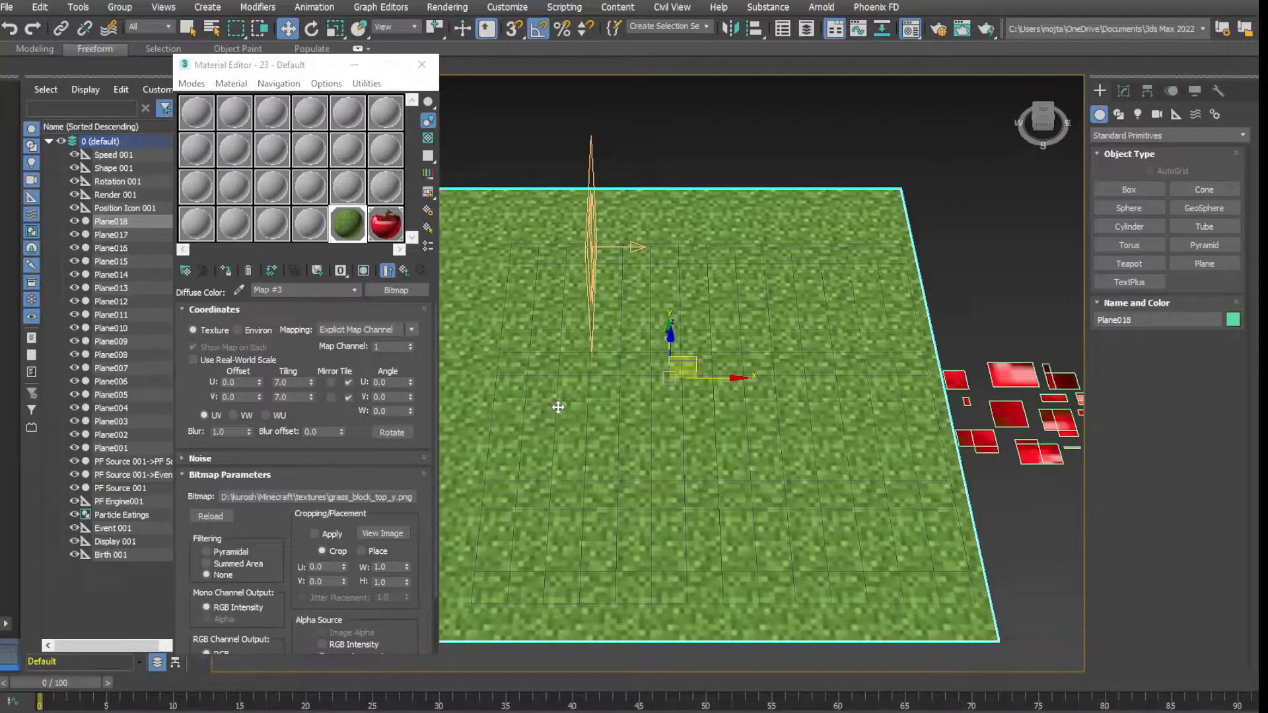
# - Render the perspective view to check the grass tiling, and inspect the emitter's placement over the ground plane
pyautogui.hotkey('shift', 'q')
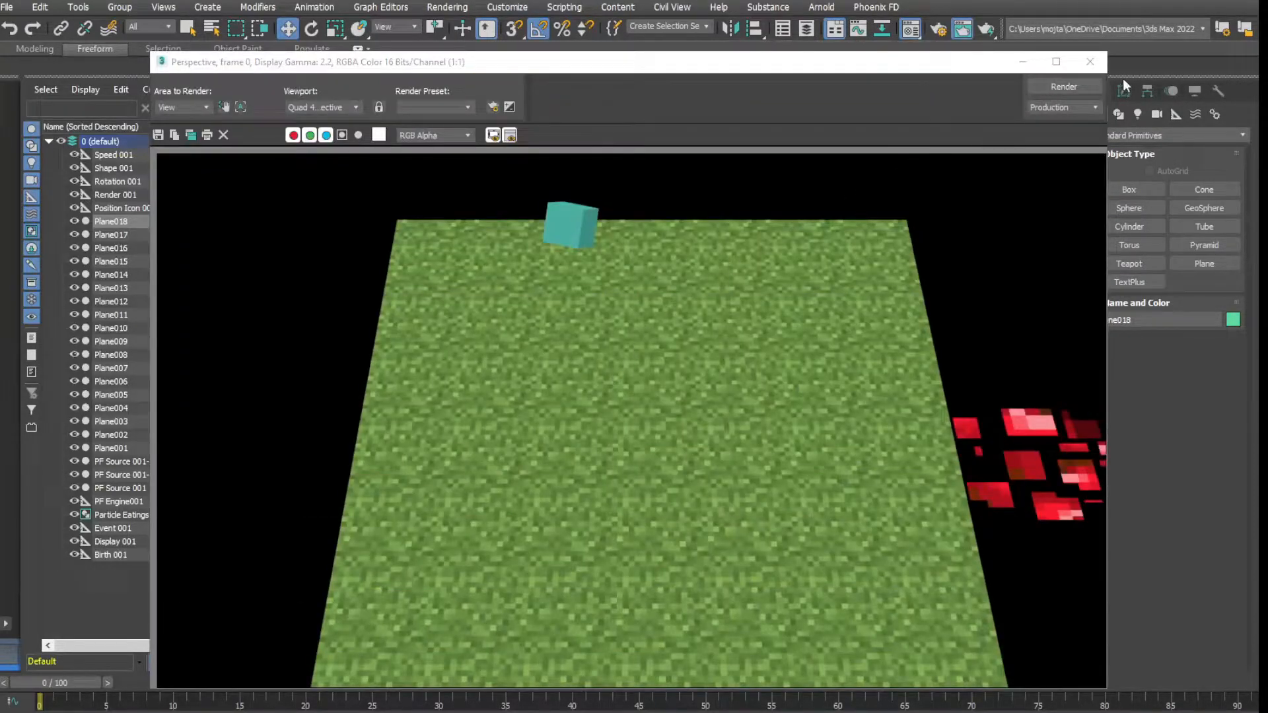
pyautogui.click(1090, 62)
pyautogui.press('m')
pyautogui.keyDown('alt'); pyautogui.moveTo(462, 122); pyautogui.dragTo(667, 315, button='middle'); pyautogui.keyUp('alt')
pyautogui.keyDown('alt'); pyautogui.moveTo(720, 558); pyautogui.dragTo(611, 403, button='middle'); pyautogui.keyUp('alt')
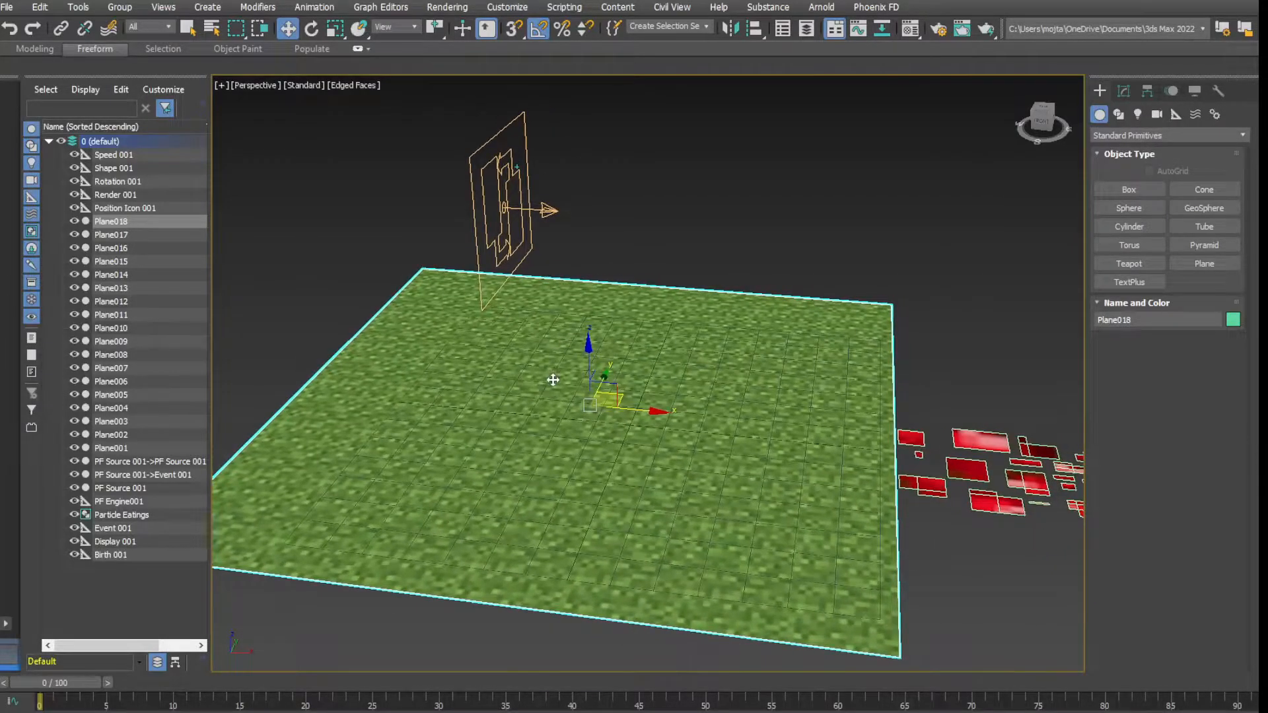
pyautogui.scroll(-1, 569, 341)
pyautogui.click(535, 232)
pyautogui.moveTo(571, 293); pyautogui.dragTo(574, 348, button='middle')
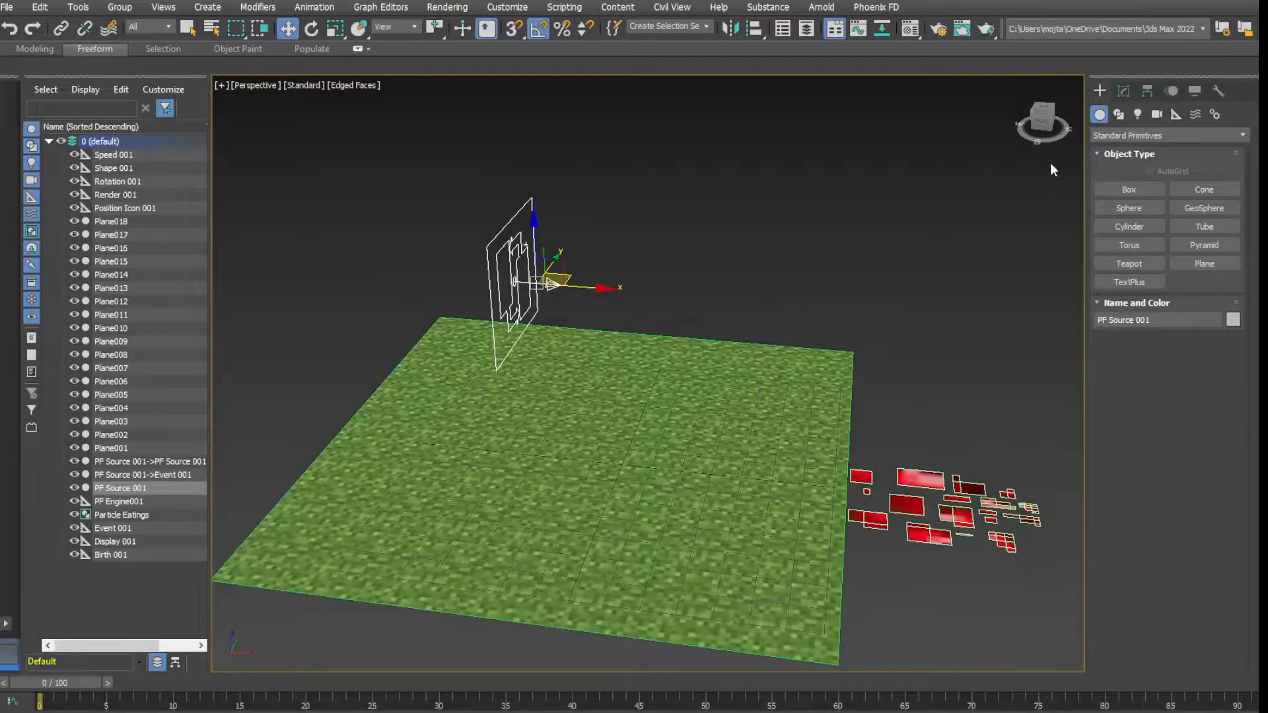
pyautogui.keyDown('alt'); pyautogui.moveTo(661, 410); pyautogui.dragTo(1090, 176, button='middle'); pyautogui.keyUp('alt')
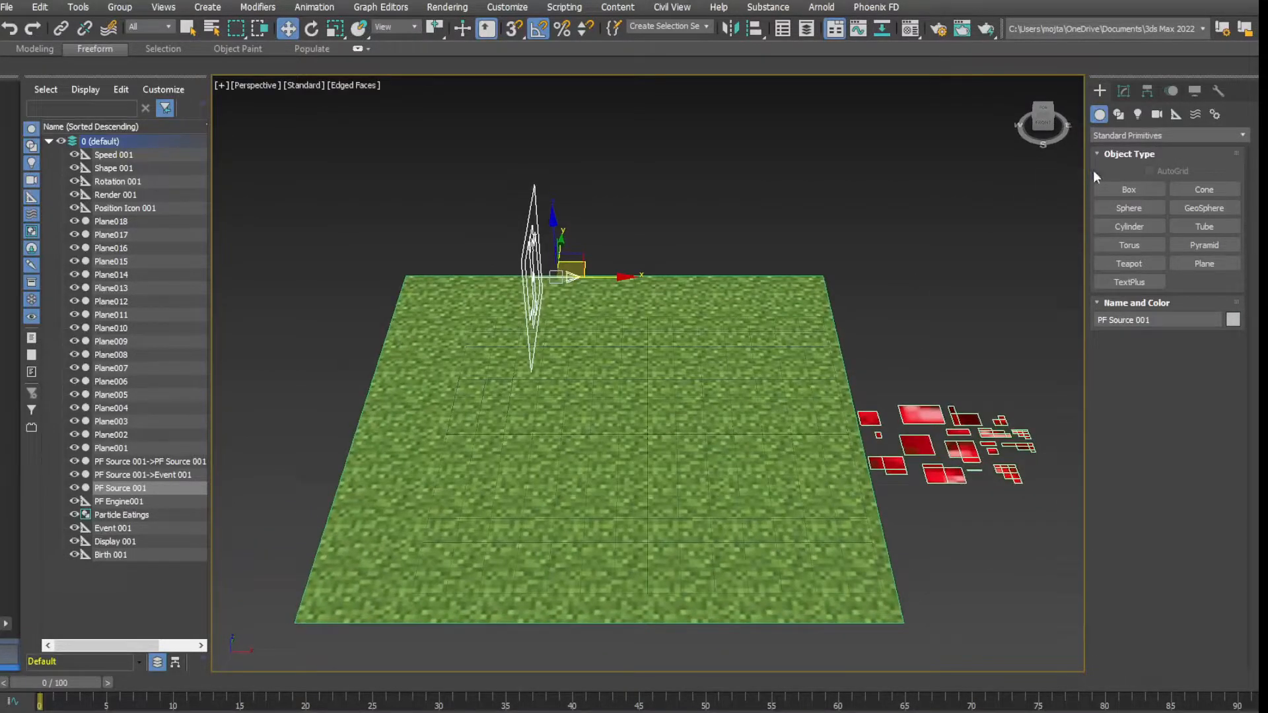
# - Create a planar Gravity space warp on the ground beside the grass plane's near corner, below the red pieces
pyautogui.click(1173, 116)
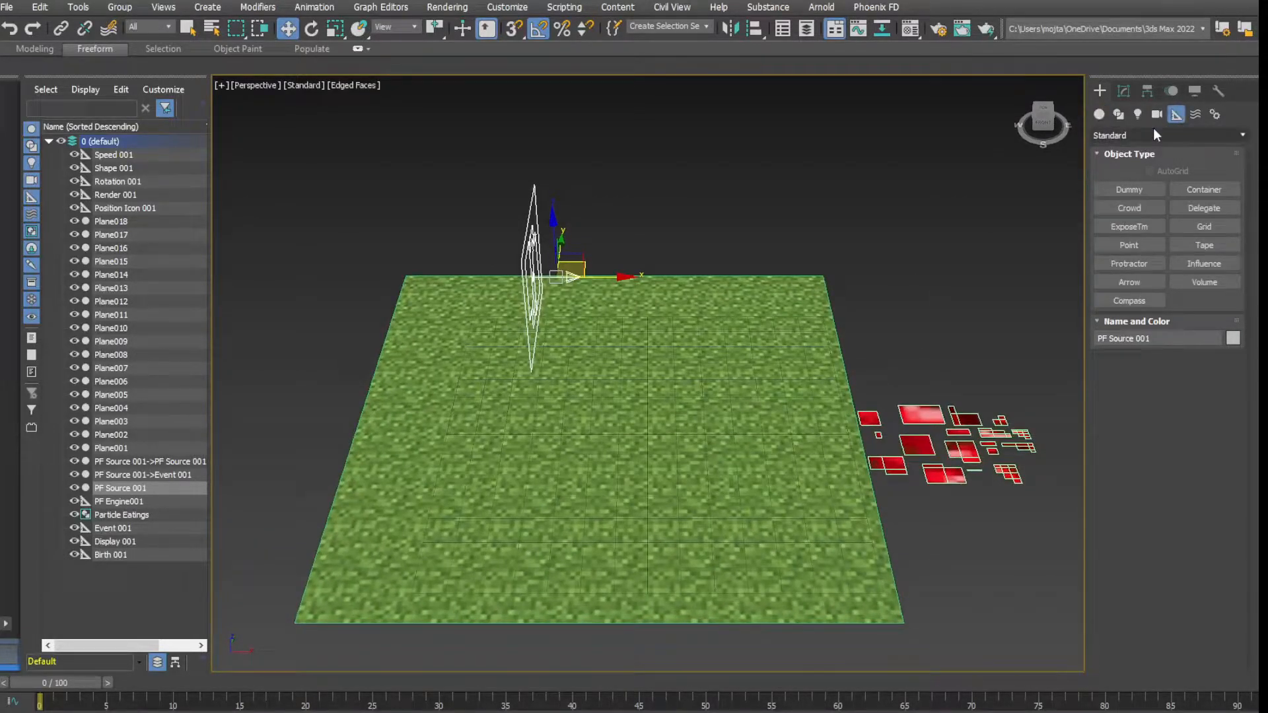
pyautogui.click(1154, 134)
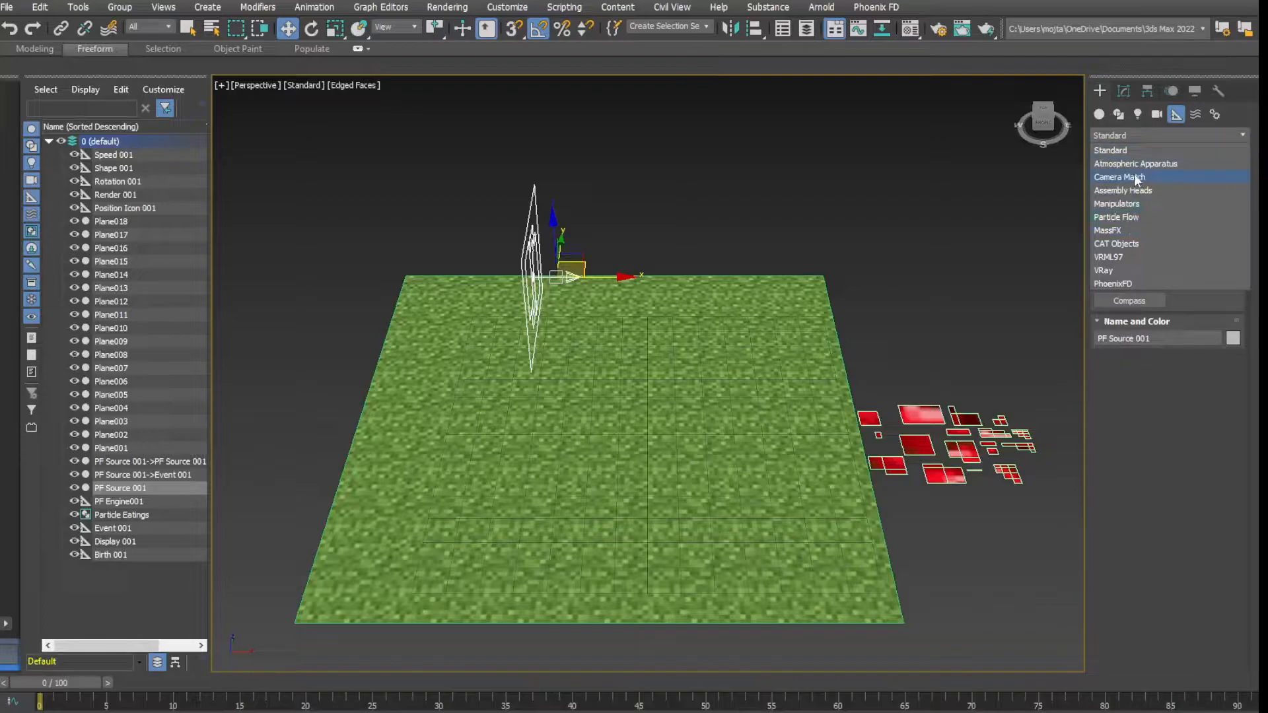
pyautogui.click(1196, 113)
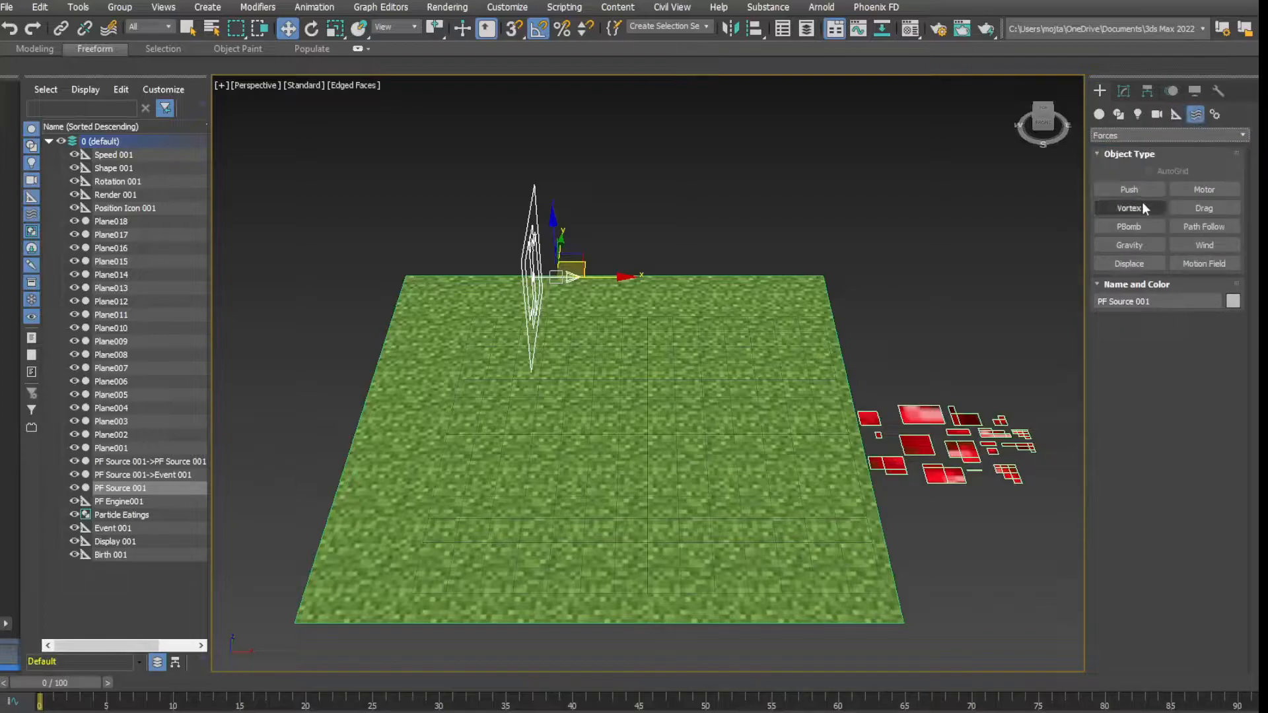
pyautogui.click(1138, 244)
pyautogui.moveTo(952, 549); pyautogui.dragTo(997, 589)
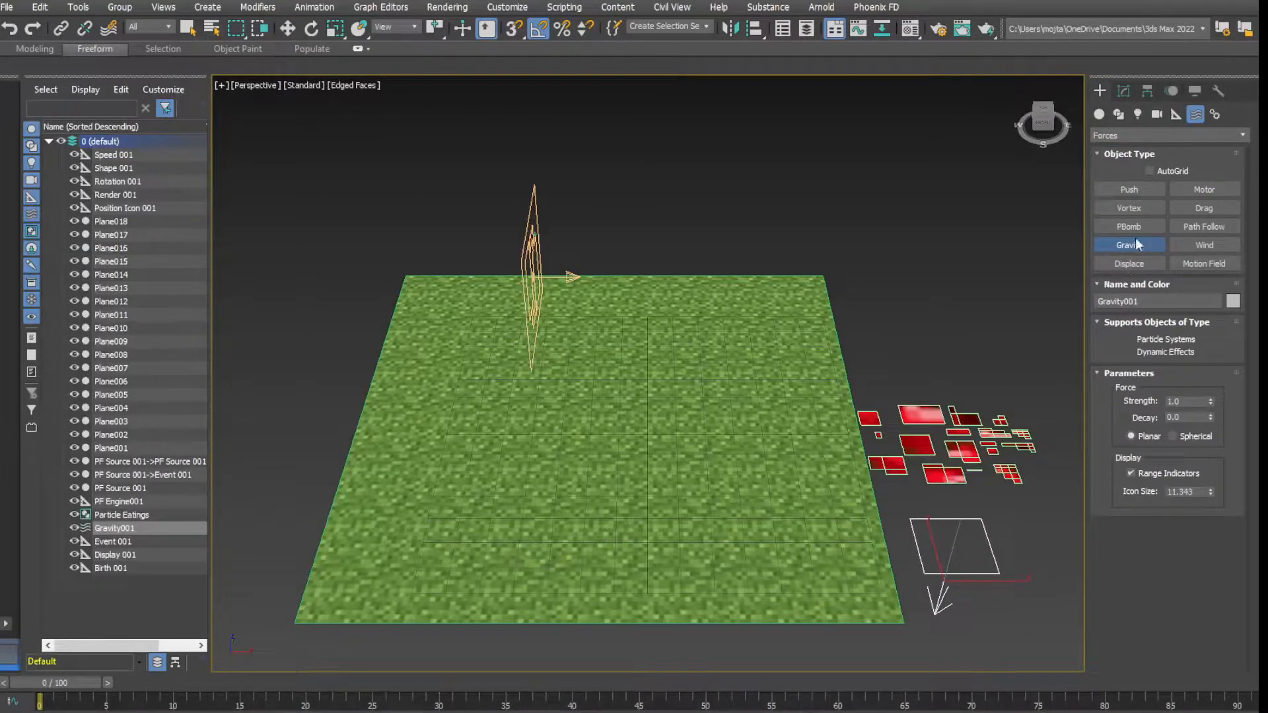
pyautogui.press('w')
# - Create a UDeflector space warp on the ground beside the grass plane, just in front of the Gravity icon
pyautogui.click(1134, 137)
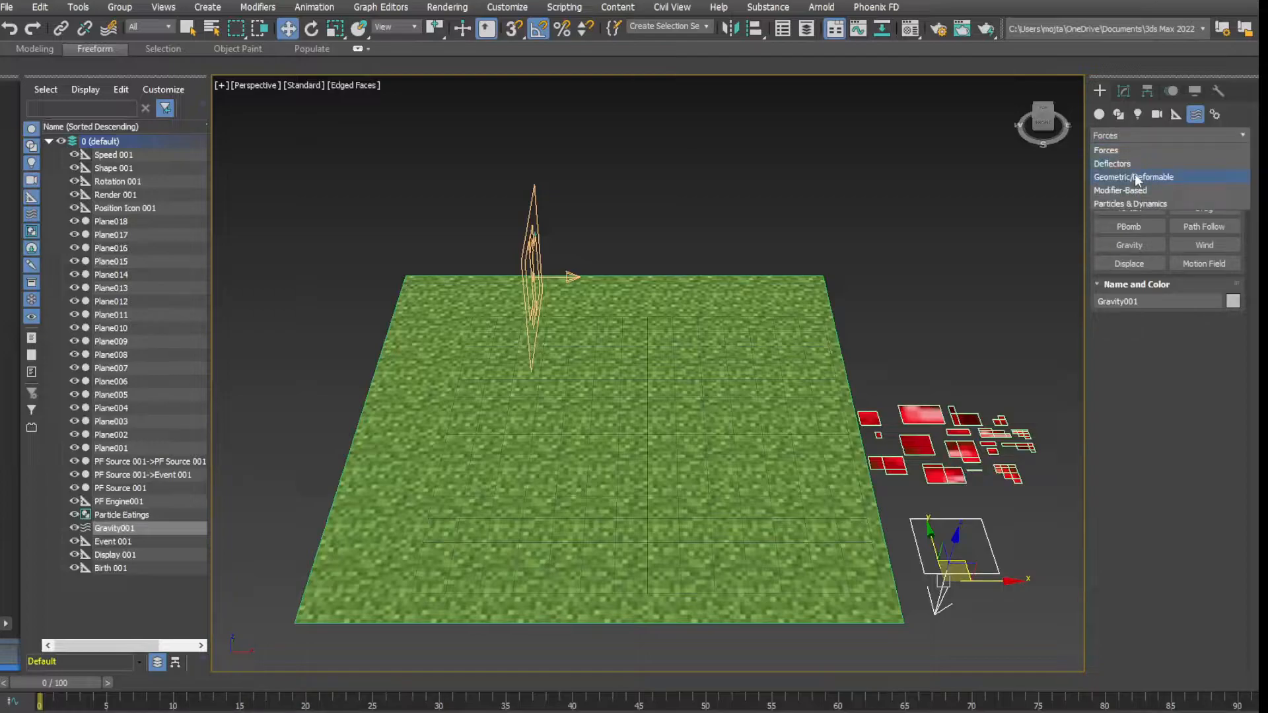
pyautogui.click(1137, 178)
pyautogui.click(1154, 136)
pyautogui.click(1158, 163)
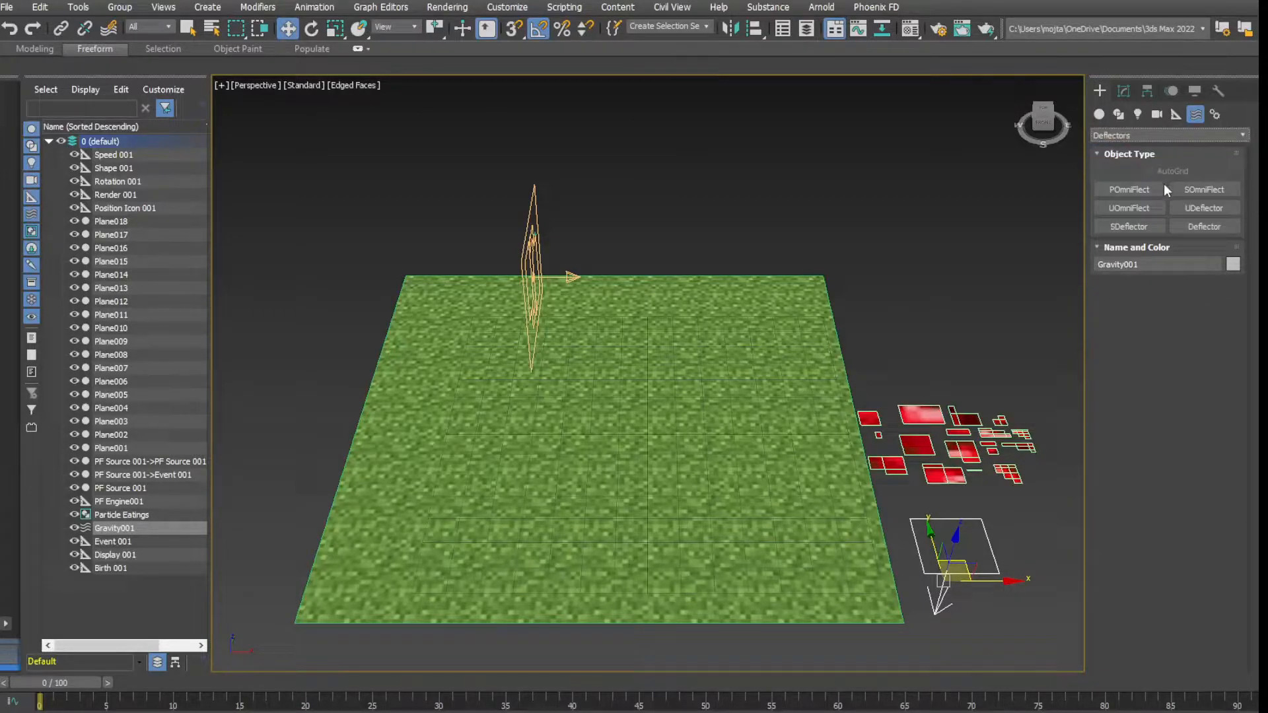
pyautogui.click(1201, 208)
pyautogui.moveTo(1033, 346); pyautogui.dragTo(1015, 290, button='middle')
pyautogui.moveTo(947, 572); pyautogui.dragTo(1064, 656)
pyautogui.press('w')
pyautogui.moveTo(553, 186); pyautogui.dragTo(552, 230, button='middle')
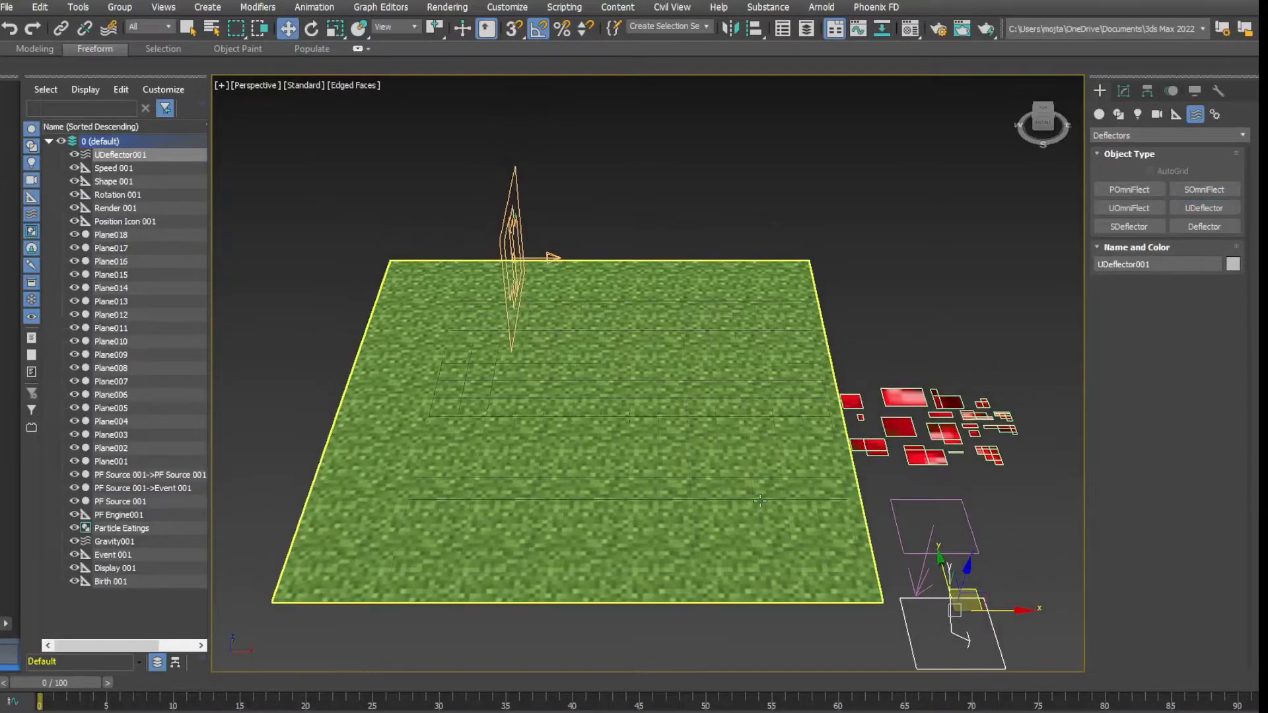
# - Select the PF Source emitter above the grass and open its Particle View
pyautogui.click(527, 212)
pyautogui.click(1123, 91)
pyautogui.moveTo(657, 247); pyautogui.dragTo(694, 273, button='middle')
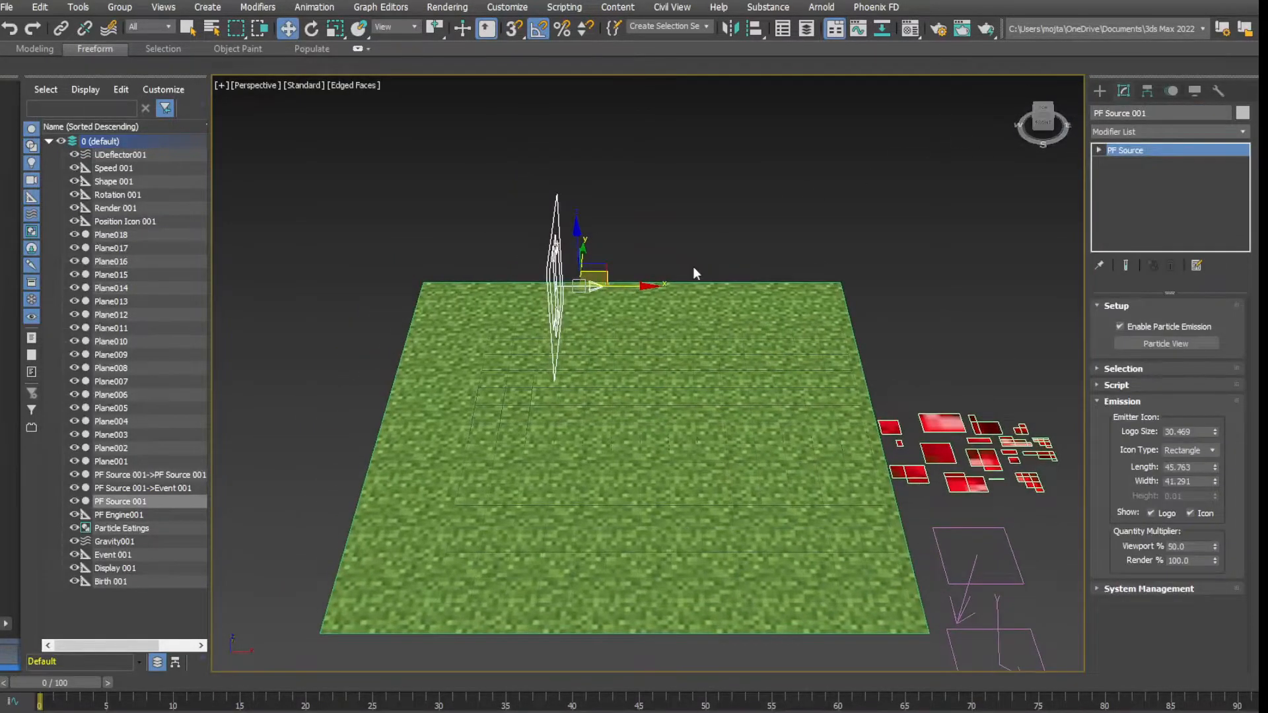
pyautogui.keyDown('alt'); pyautogui.moveTo(790, 278); pyautogui.dragTo(681, 263, button='middle'); pyautogui.keyUp('alt')
pyautogui.scroll(2, 595, 281)
pyautogui.moveTo(609, 283)
pyautogui.keyDown('alt'); pyautogui.mouseDown(button='middle')
pyautogui.moveTo(576, 285)
pyautogui.moveTo(612, 282)
pyautogui.moveTo(602, 284)
pyautogui.mouseUp(button='middle'); pyautogui.keyUp('alt')
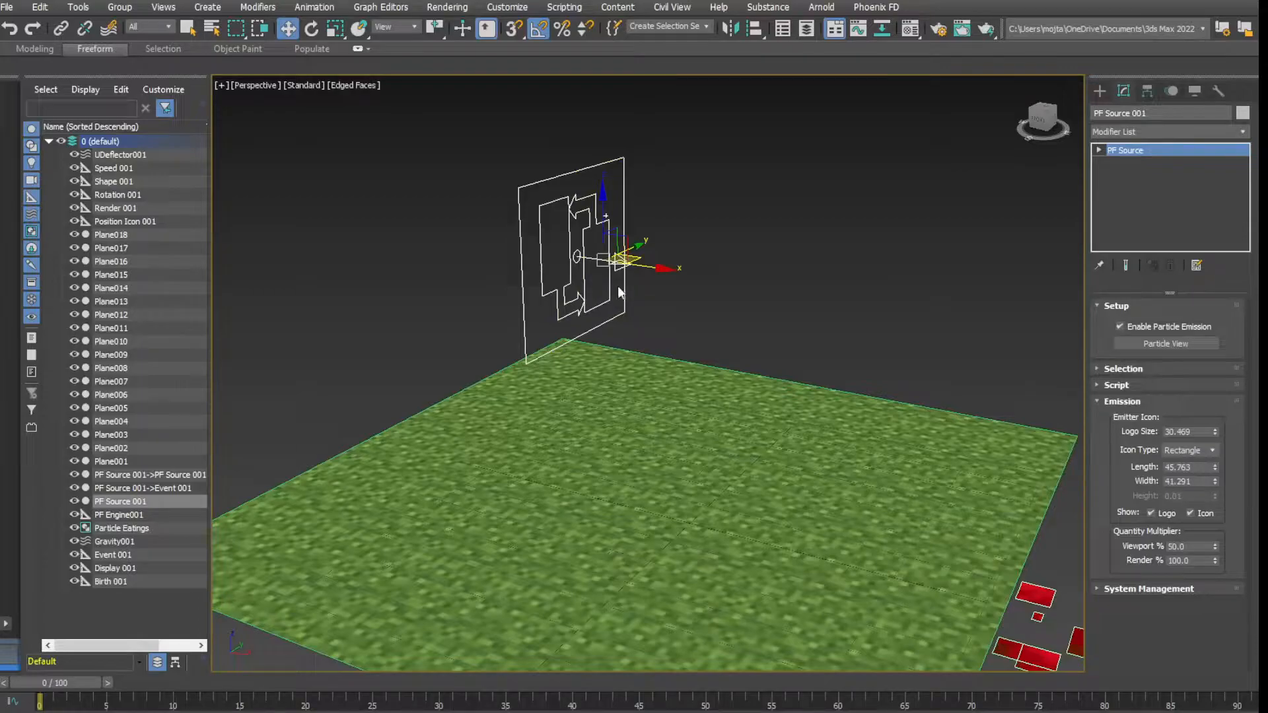
pyautogui.click(1166, 343)
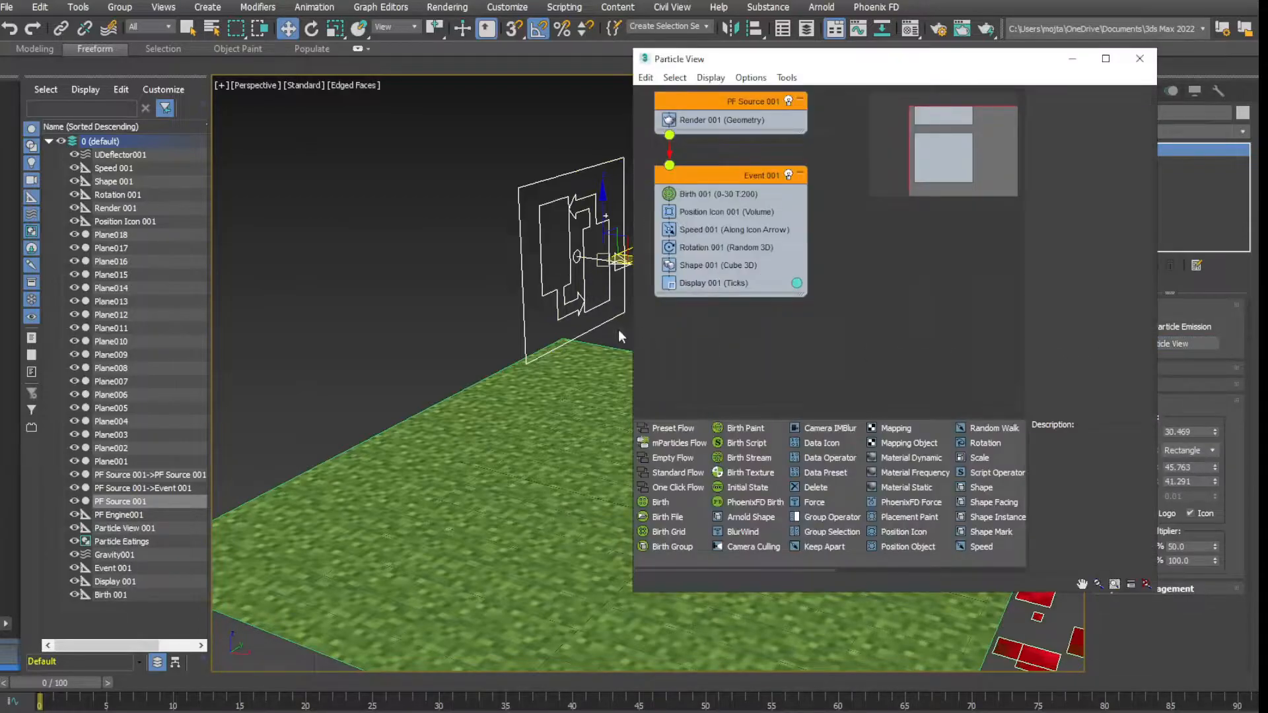
# - Replace the Shape operator in Event 001 with a Shape Instance operator
pyautogui.scroll(3, 798, 292)
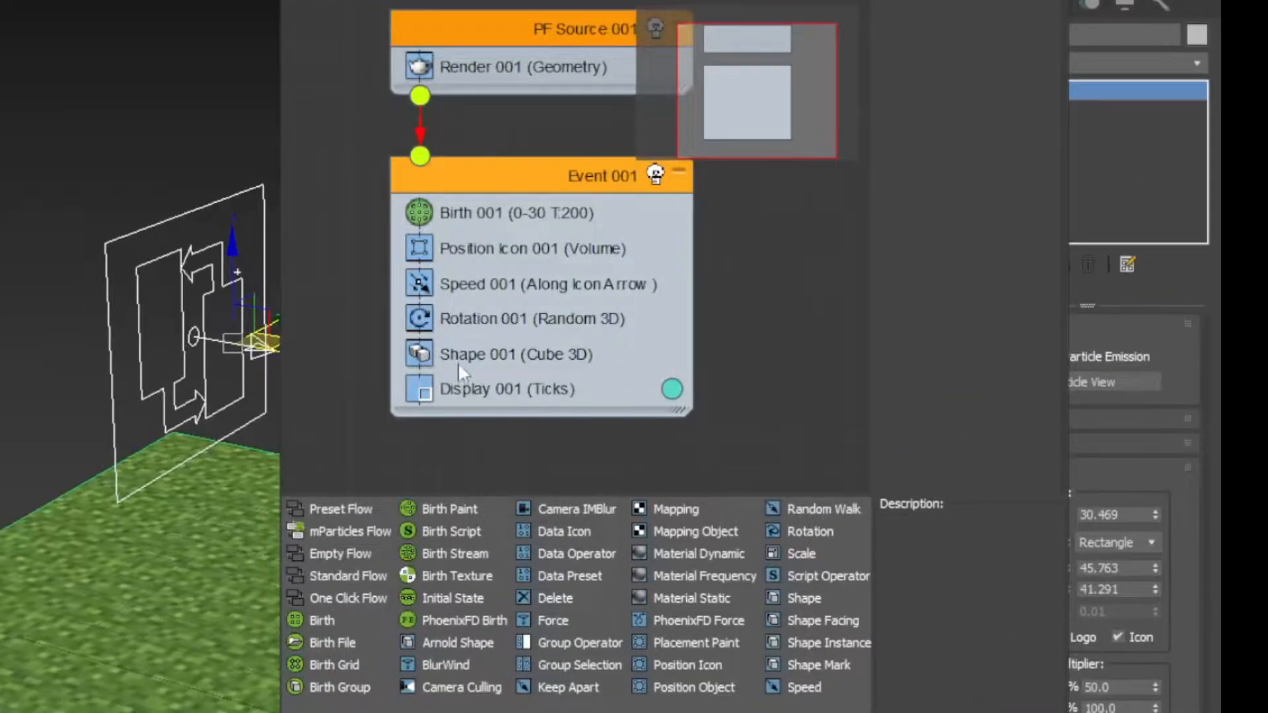
pyautogui.scroll(-1, 575, 598)
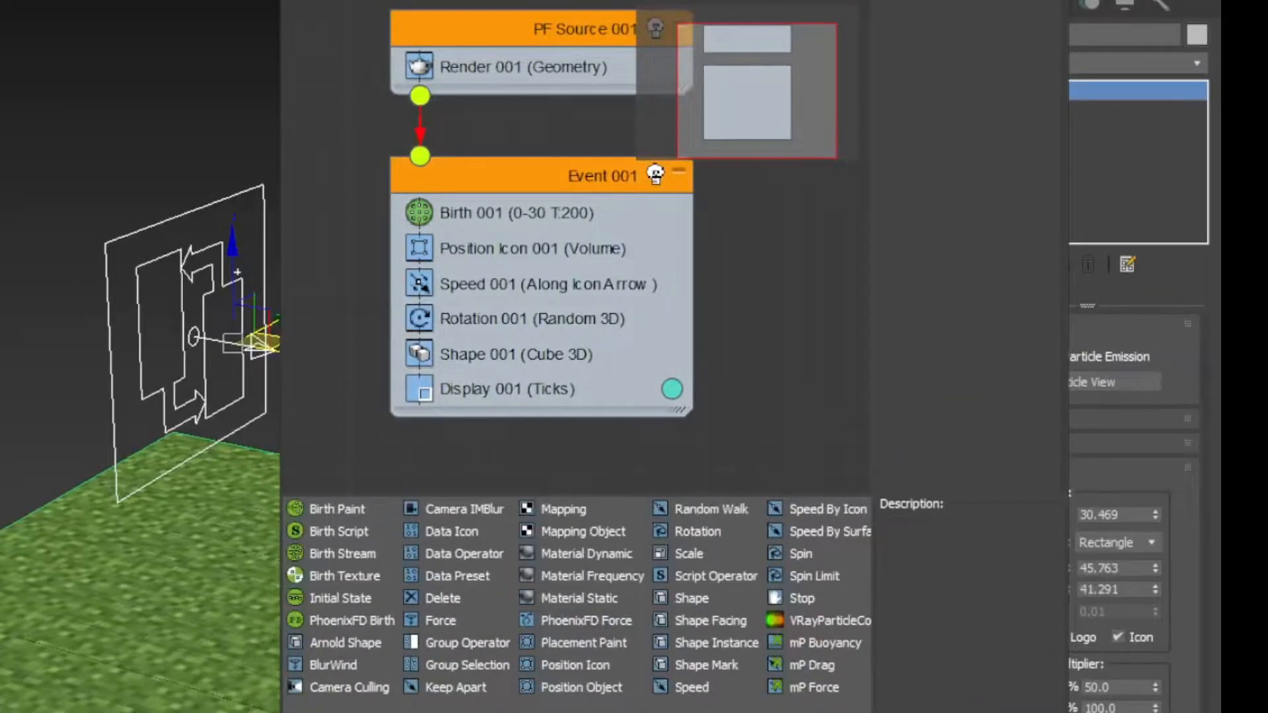
pyautogui.moveTo(715, 639); pyautogui.dragTo(555, 351)
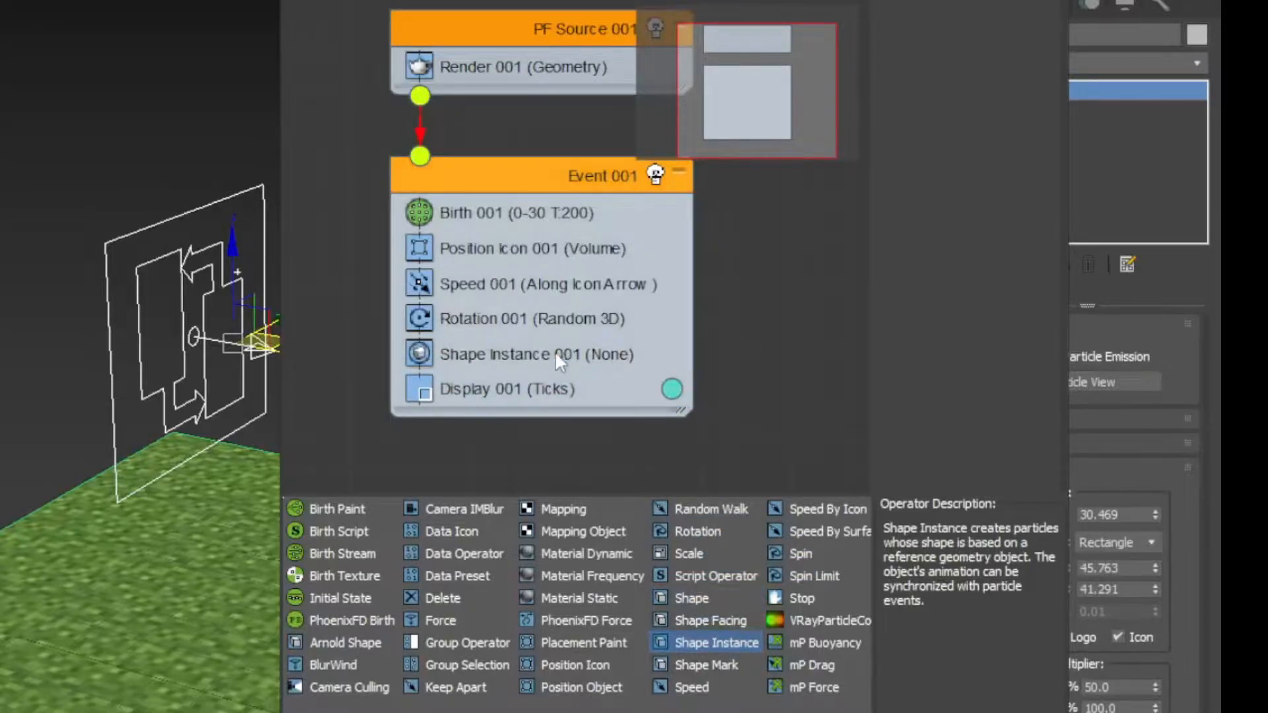
# - Add a Force operator after Speed, and a Collision test followed by a Delete operator after Shape Instance in Event 001
pyautogui.moveTo(549, 371); pyautogui.dragTo(524, 395, button='middle')
pyautogui.scroll(1, 499, 631)
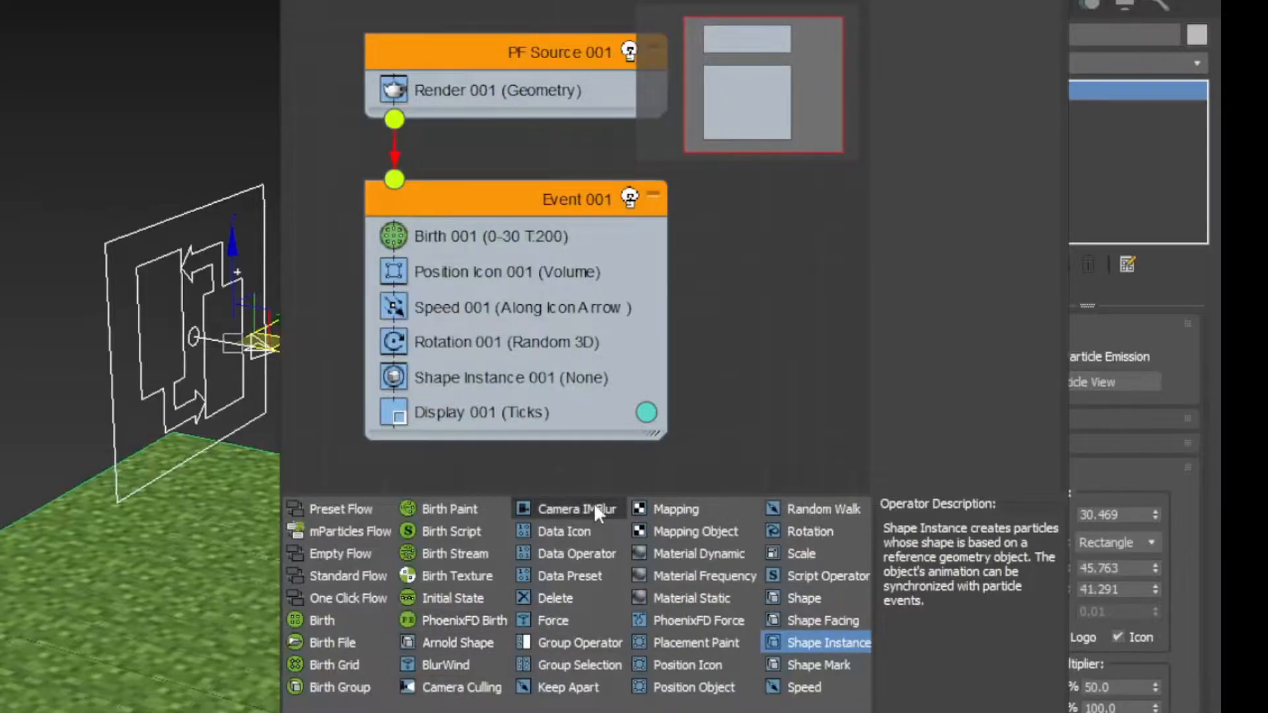
pyautogui.moveTo(552, 620); pyautogui.dragTo(451, 356)
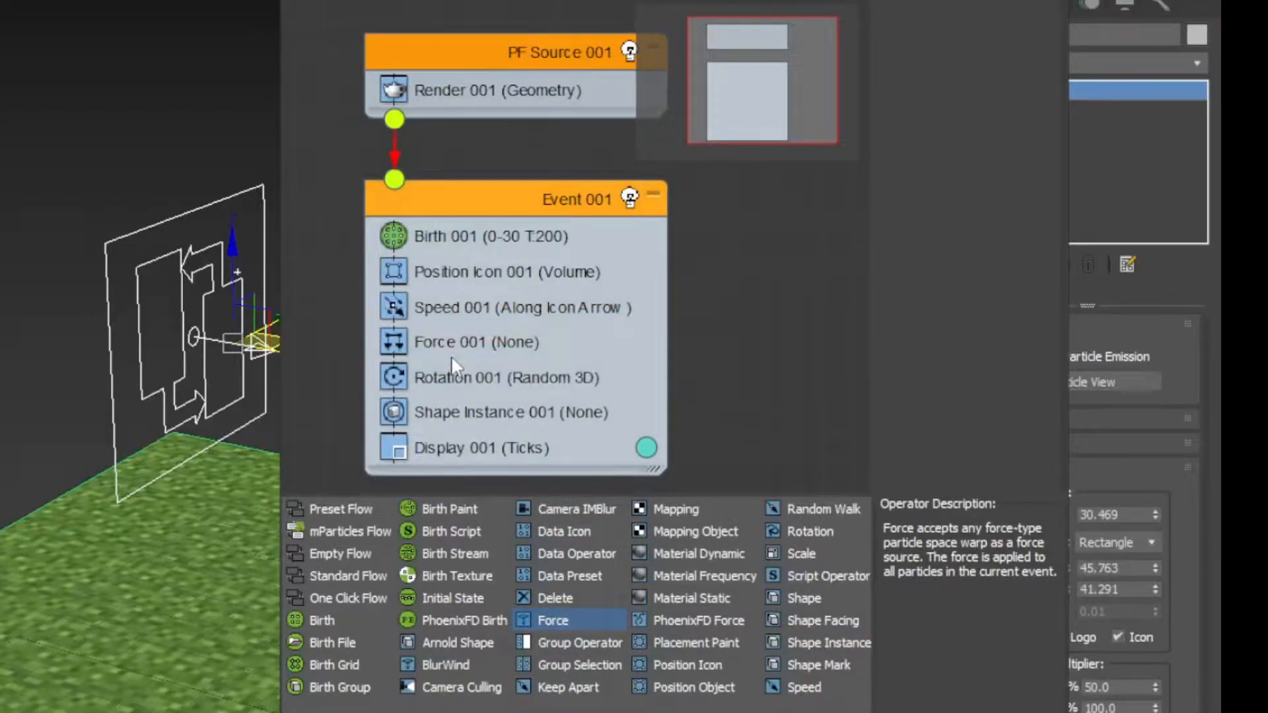
pyautogui.moveTo(542, 598); pyautogui.dragTo(486, 431)
pyautogui.scroll(-3, 594, 582)
pyautogui.moveTo(704, 621); pyautogui.dragTo(485, 402)
pyautogui.scroll(1, 441, 256)
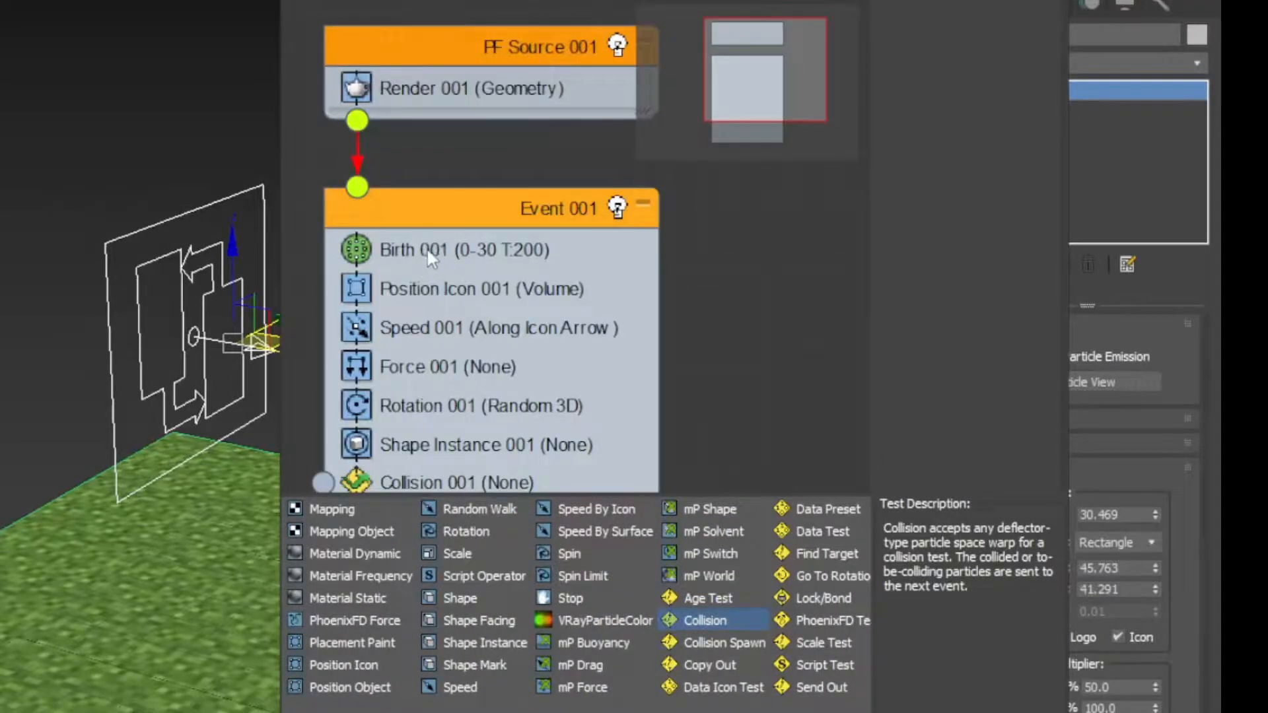
# - Set the Birth operator's Emit Stop to 60 and its Amount to 300
pyautogui.click(428, 258)
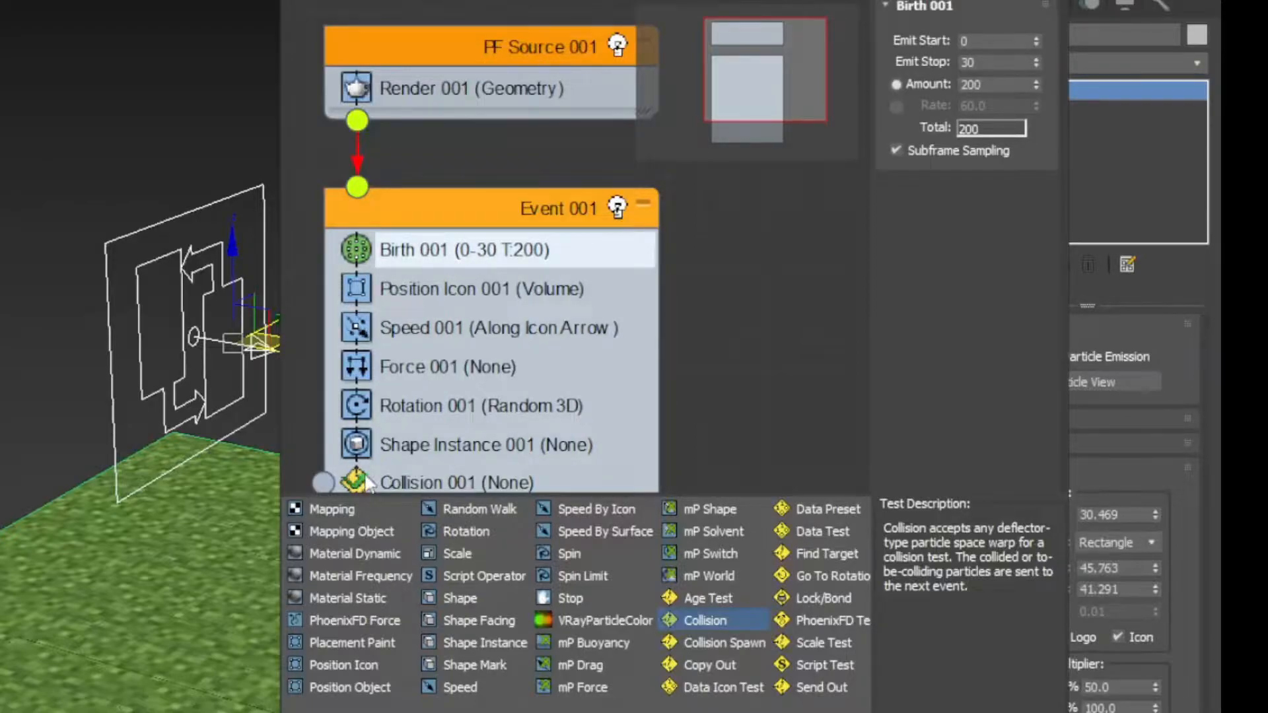
pyautogui.click(995, 62)
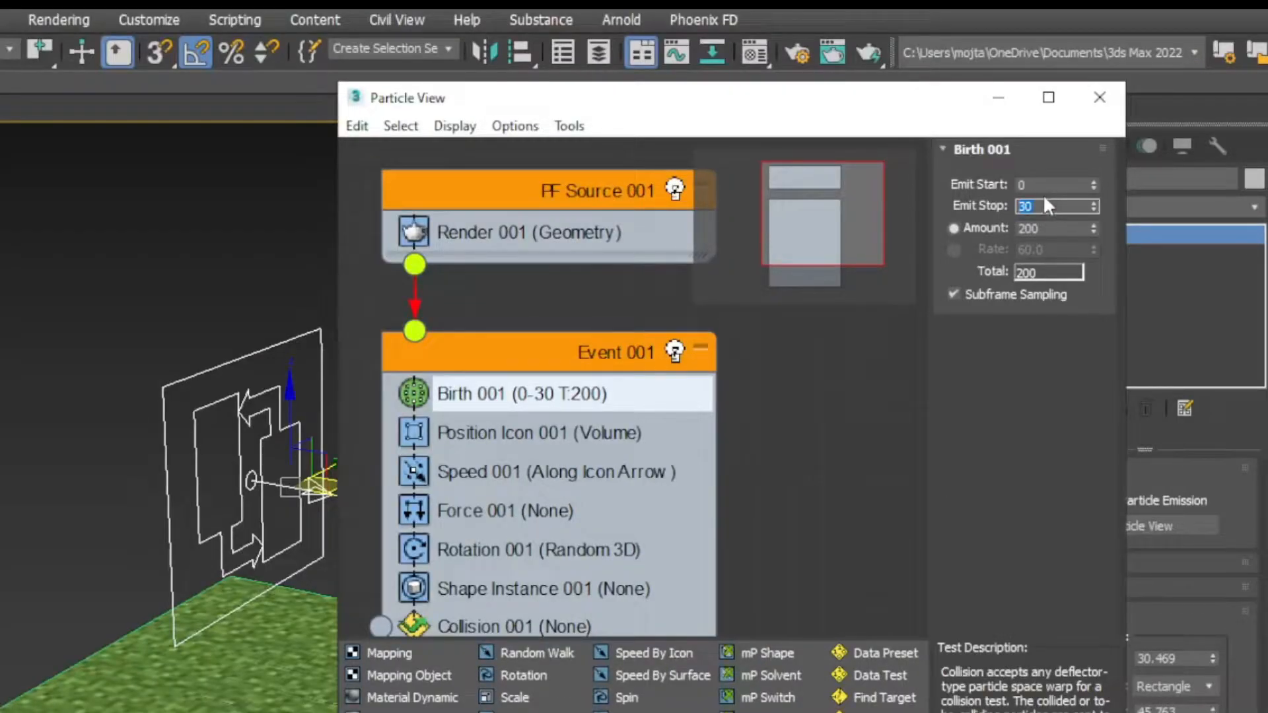
pyautogui.write('60')
pyautogui.press('Return')
# - Set the Position Icon operator's location to Surface
pyautogui.click(582, 390)
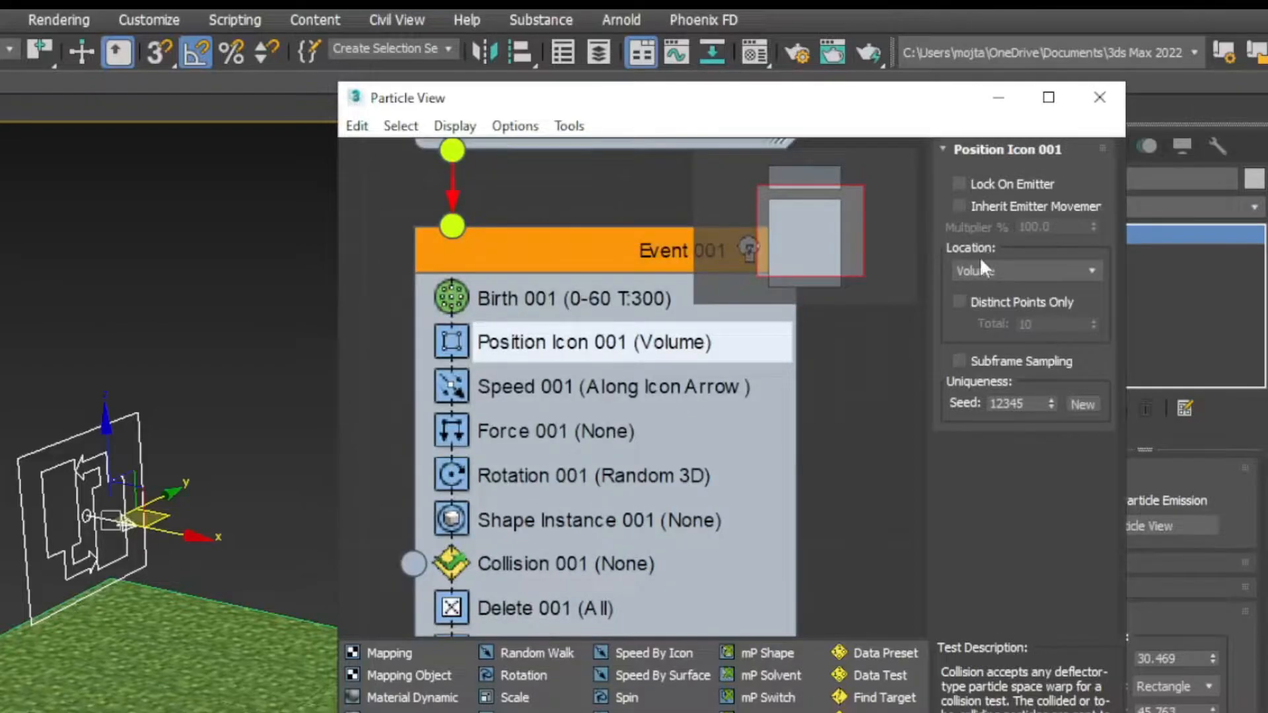
pyautogui.click(996, 270)
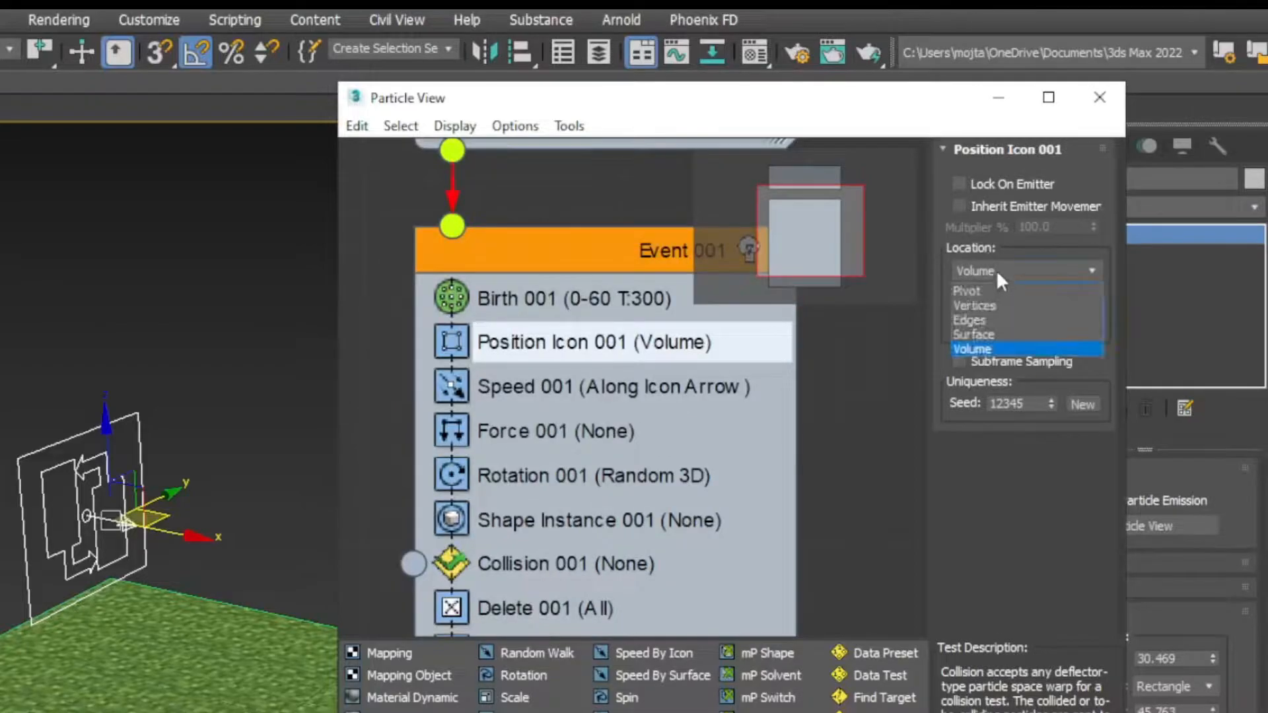
pyautogui.click(1001, 335)
# - Set the Speed operator's direction to Random 3D
pyautogui.click(568, 386)
pyautogui.click(568, 342)
pyautogui.click(568, 397)
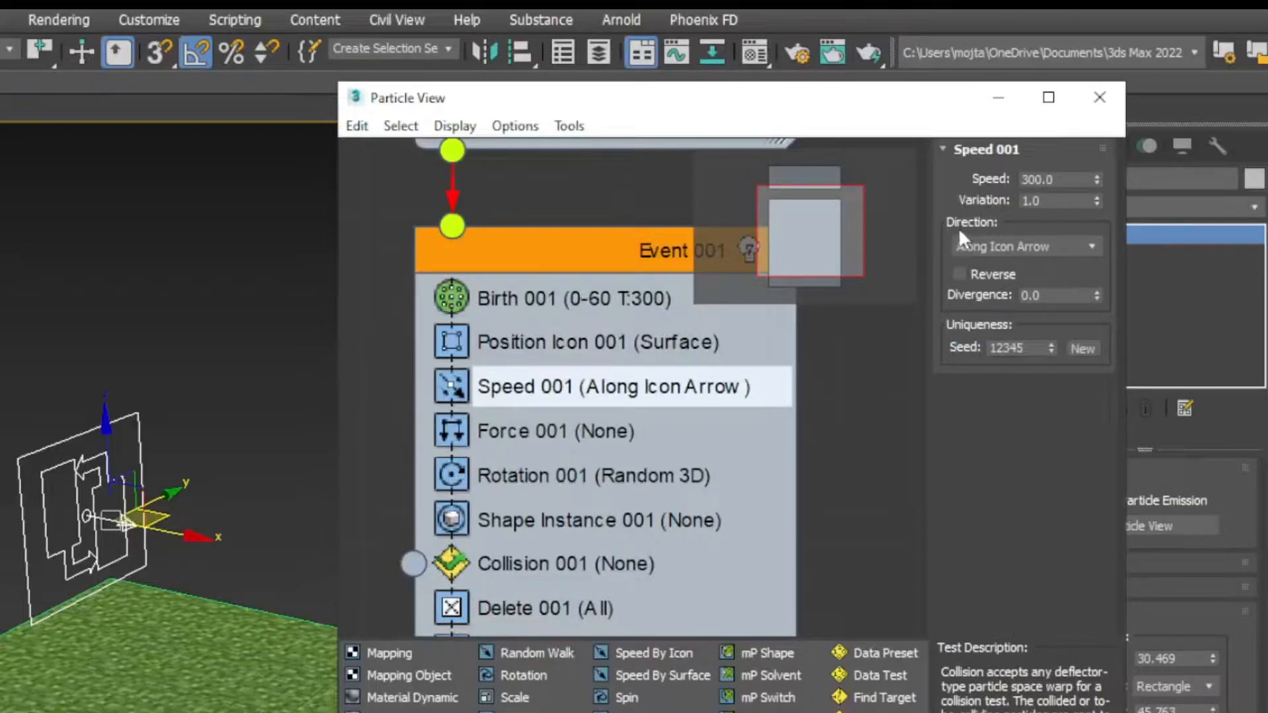
pyautogui.click(999, 247)
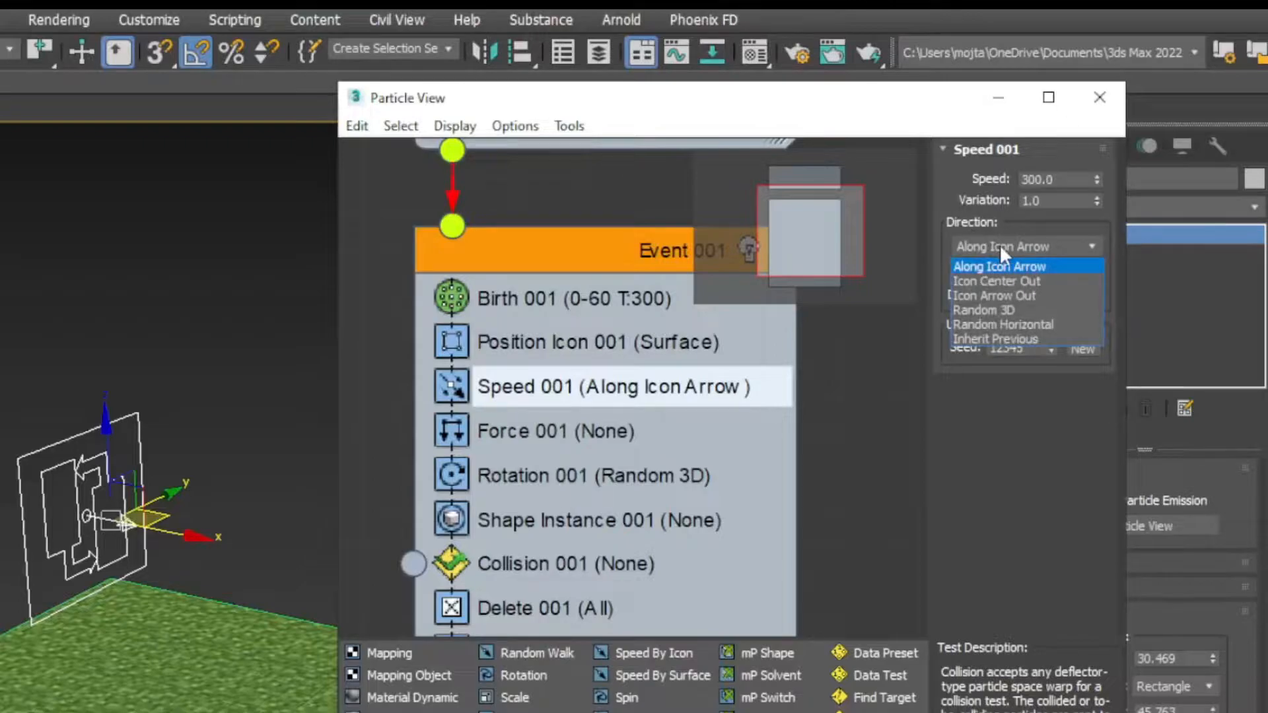
pyautogui.click(1025, 311)
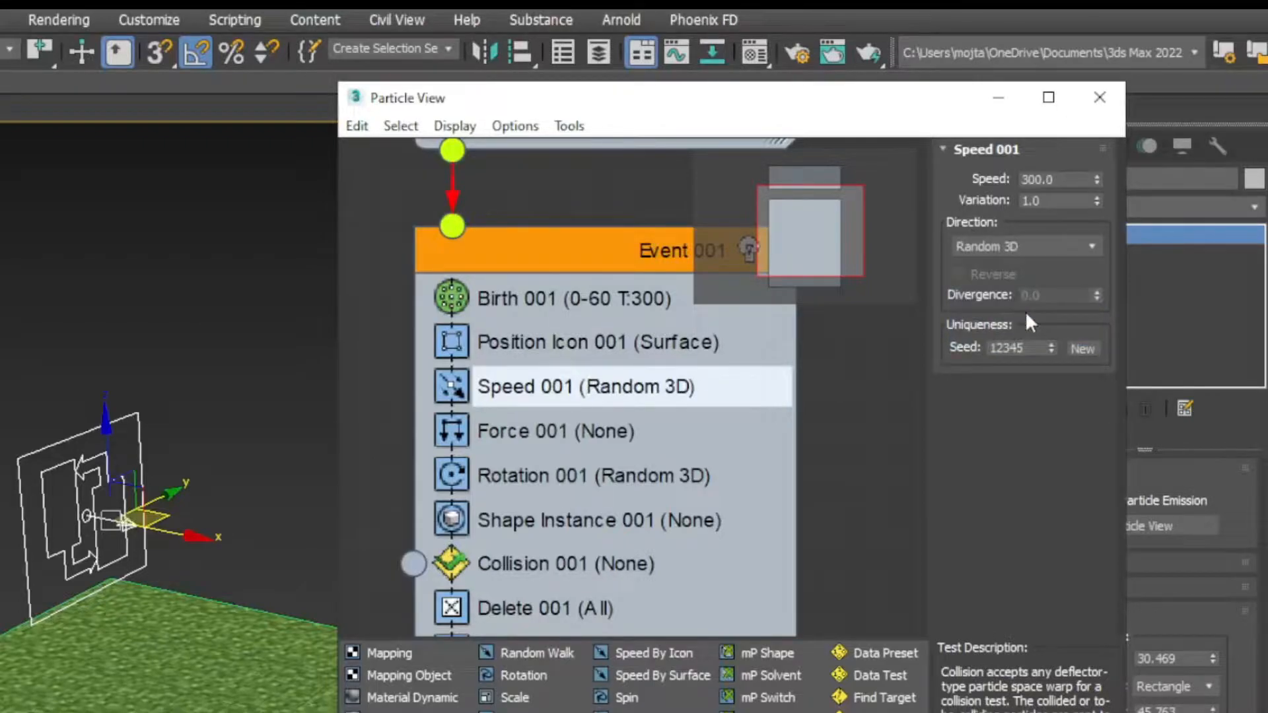
# - Add the Gravity001 space warp to the Force operator
pyautogui.click(557, 431)
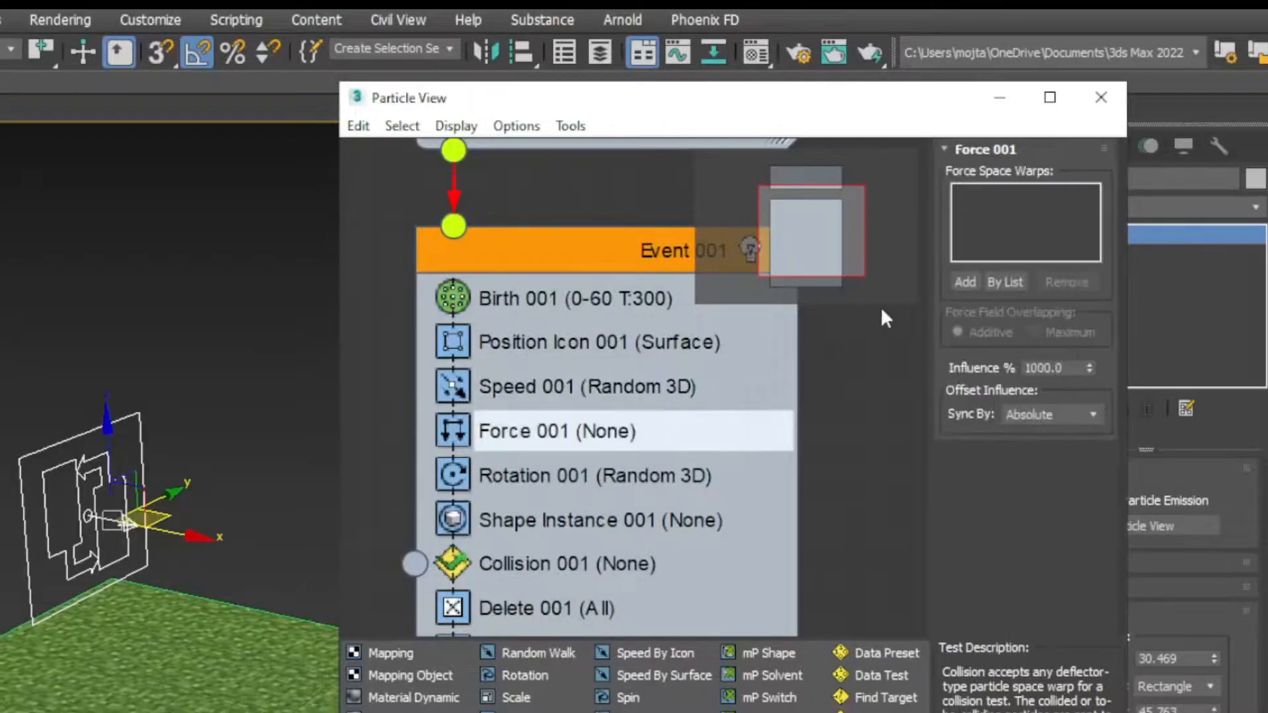
pyautogui.click(964, 282)
pyautogui.moveTo(559, 499); pyautogui.dragTo(484, 447, button='middle')
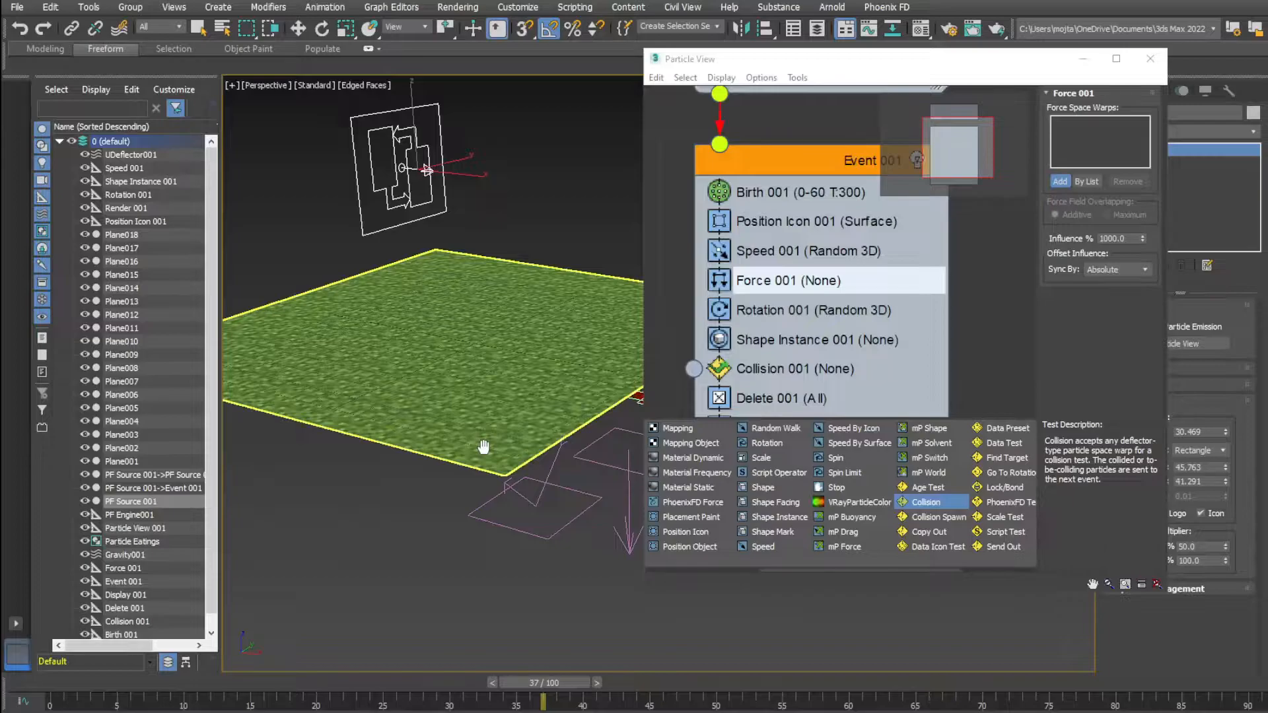
pyautogui.click(626, 509)
pyautogui.moveTo(606, 454); pyautogui.dragTo(549, 476, button='middle')
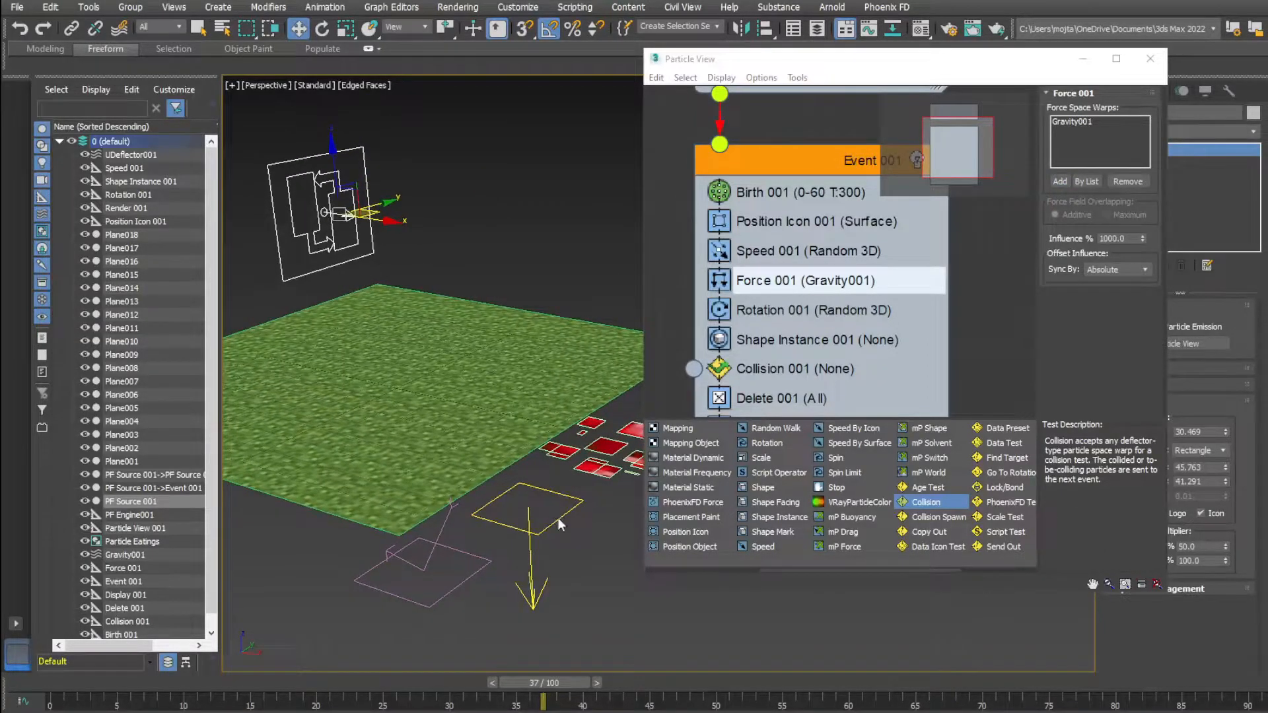
# - Select the Gravity space warp and set its strength to 2.0
pyautogui.click(537, 537)
pyautogui.moveTo(999, 61); pyautogui.dragTo(774, 83)
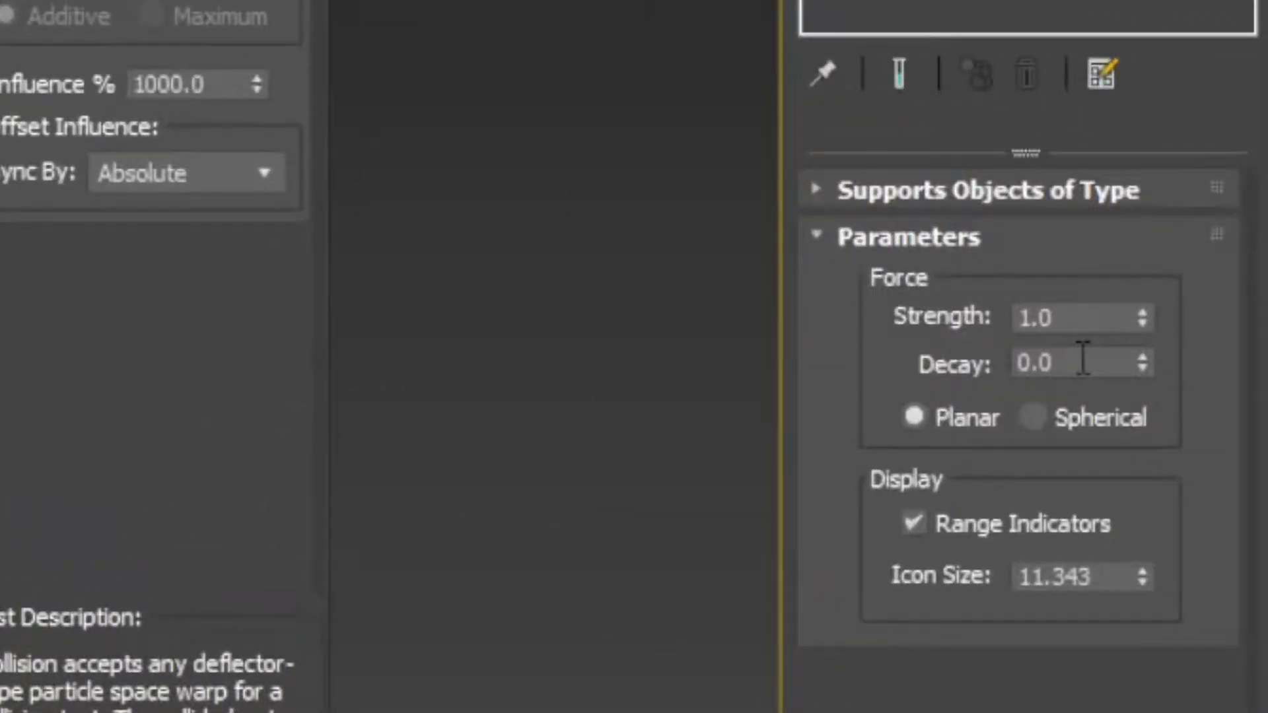
pyautogui.doubleClick(1073, 318)
pyautogui.write('2')
pyautogui.press('Return')
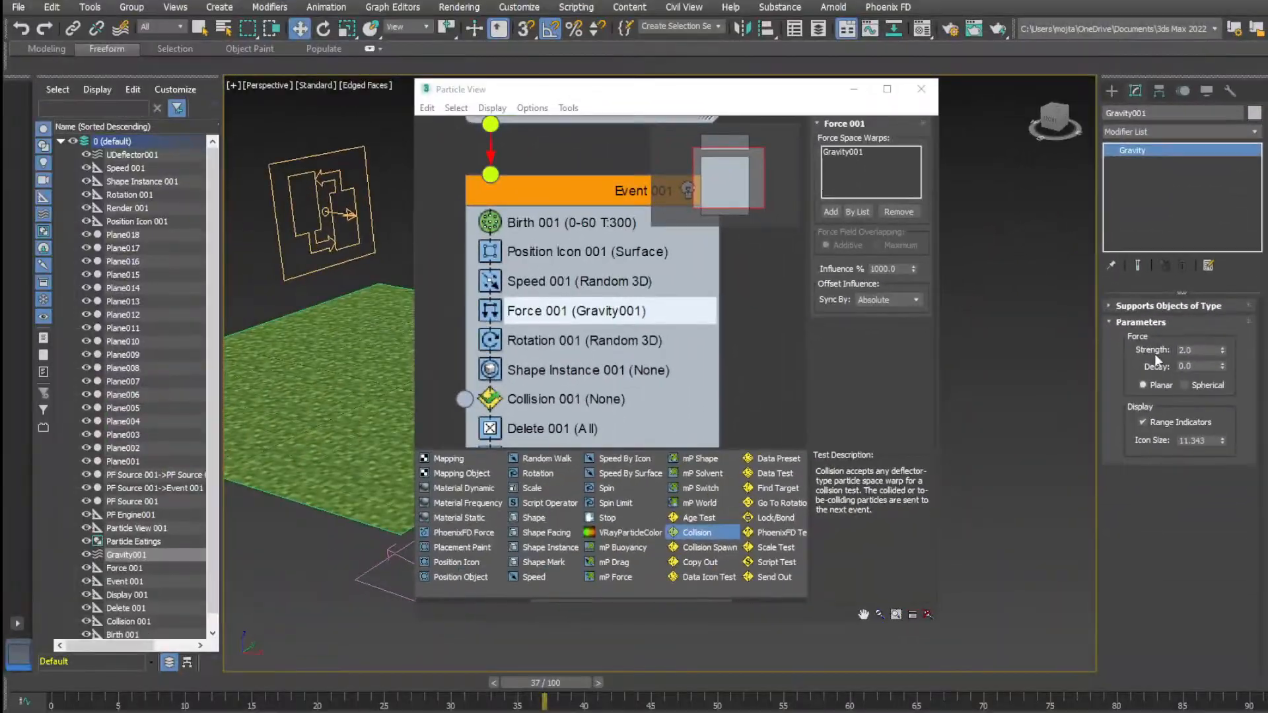
# - Review the Rotation operator's orientation matrix options and keep Random 3D
pyautogui.click(581, 340)
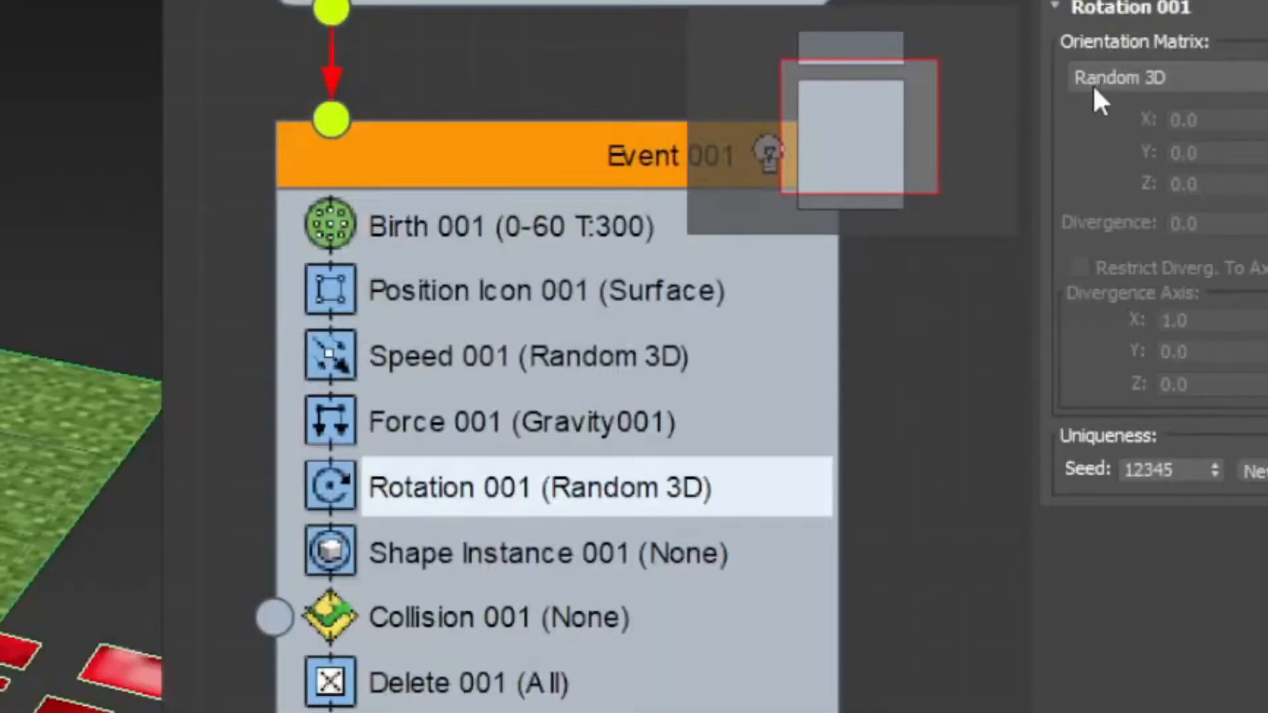
pyautogui.click(1121, 84)
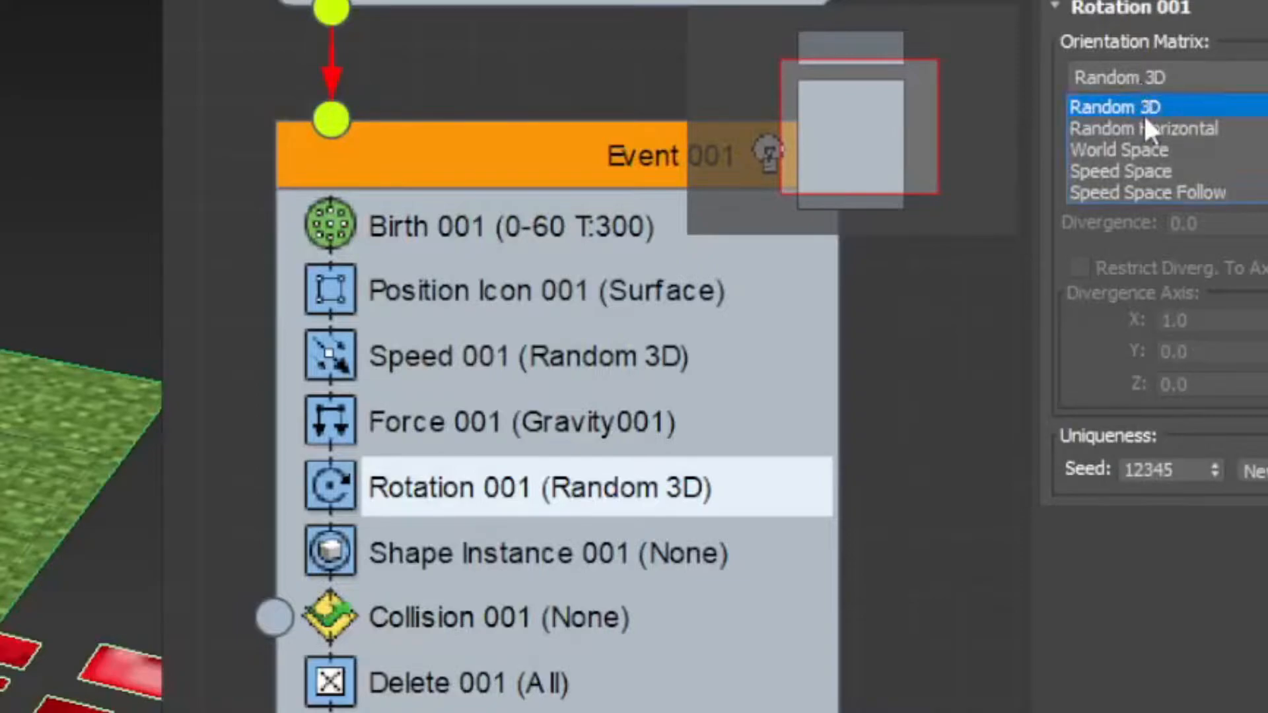
pyautogui.click(1116, 107)
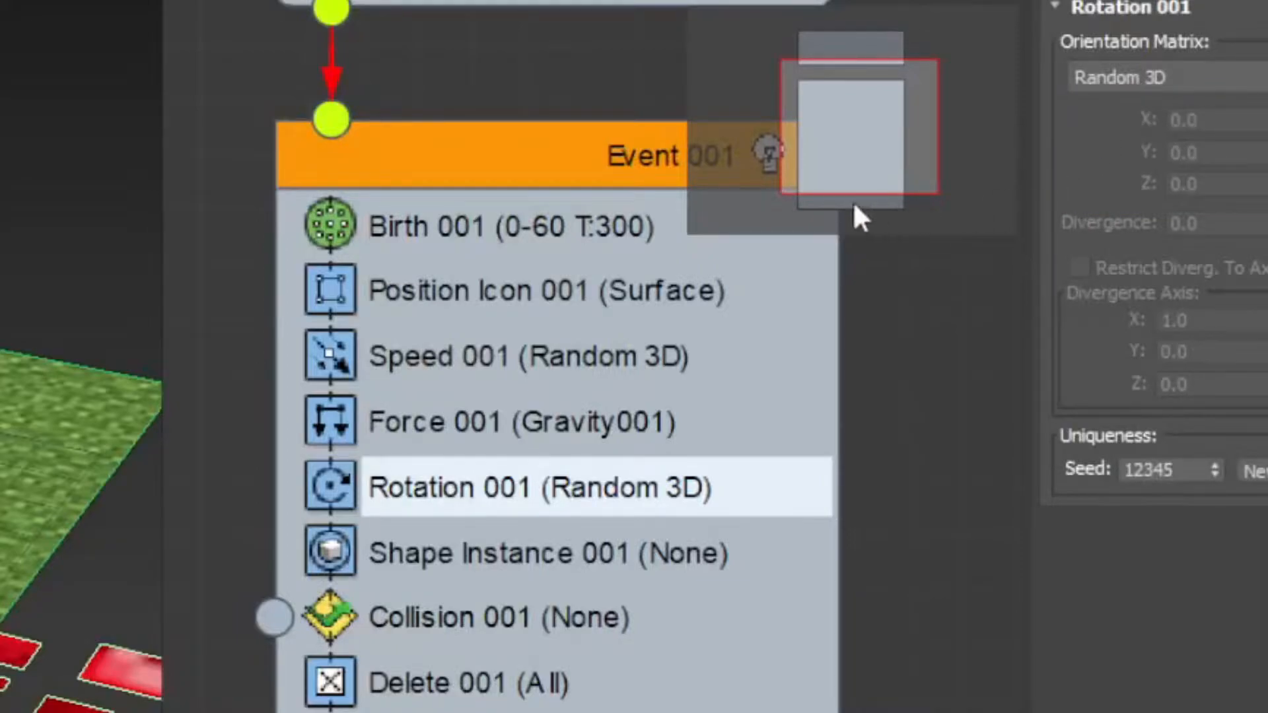
# - Assign the red Particle Eatings group as the Shape Instance geometry object and scrub the timeline to check the particles
pyautogui.click(438, 559)
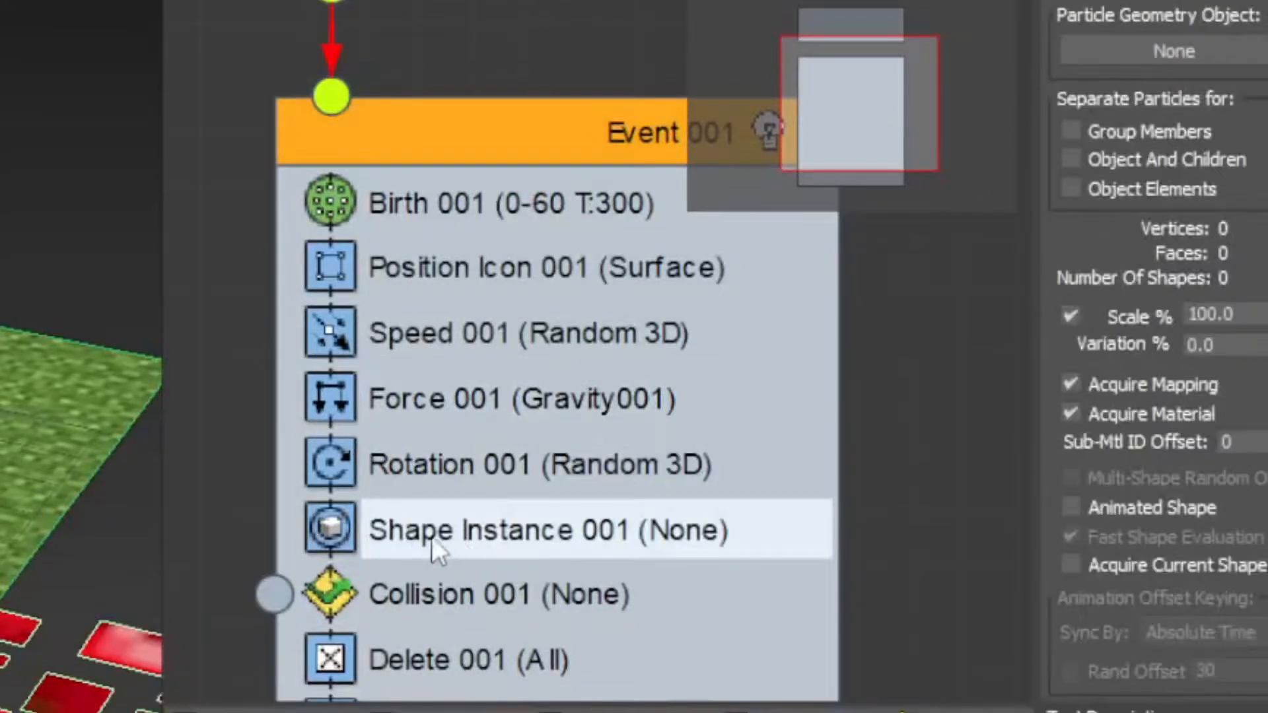
pyautogui.click(1136, 52)
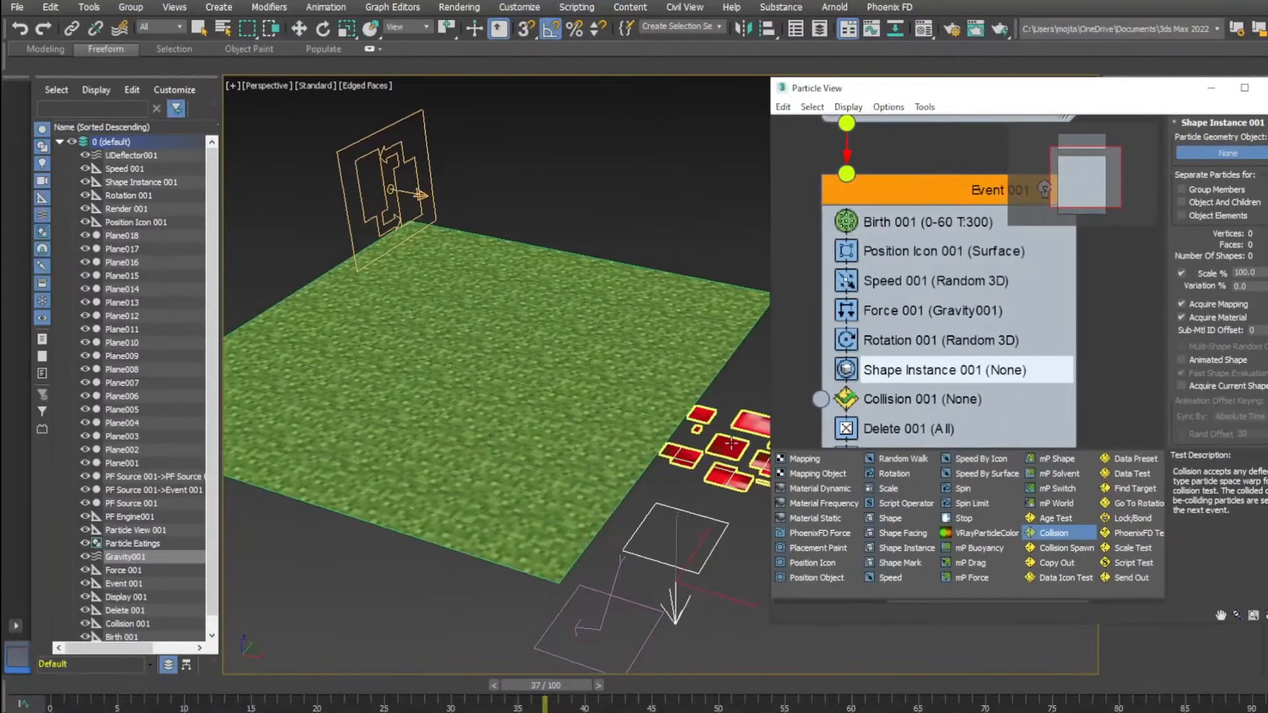
pyautogui.click(731, 444)
pyautogui.moveTo(731, 444); pyautogui.dragTo(632, 450, button='middle')
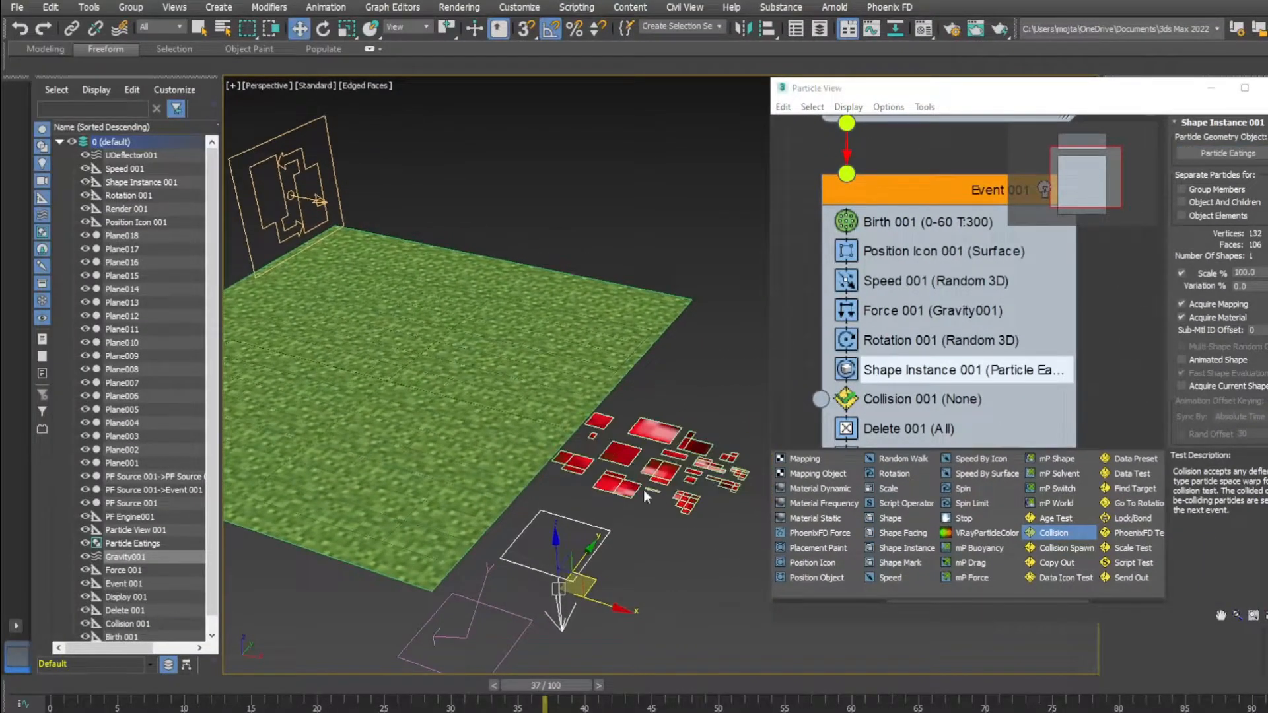
pyautogui.moveTo(537, 687); pyautogui.dragTo(658, 686)
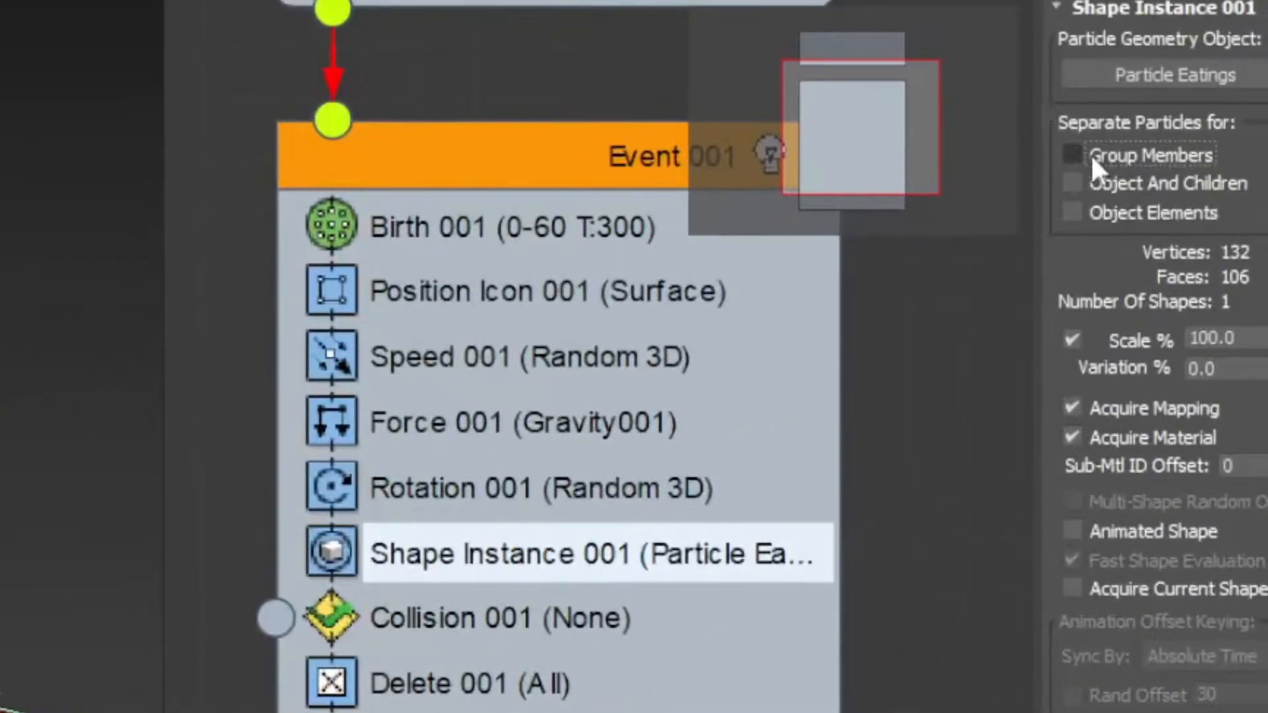
# - Separate the Shape Instance particles by group members and set their scale to 134%
pyautogui.click(1182, 190)
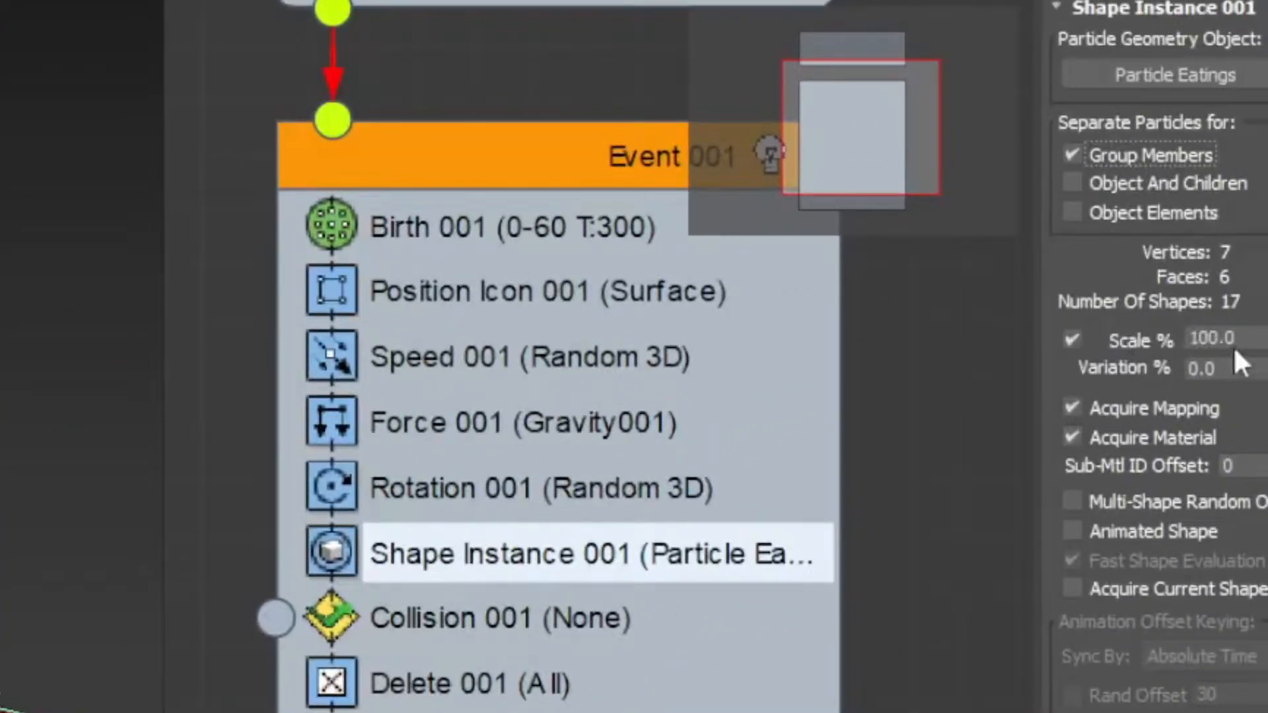
pyautogui.click(1259, 345)
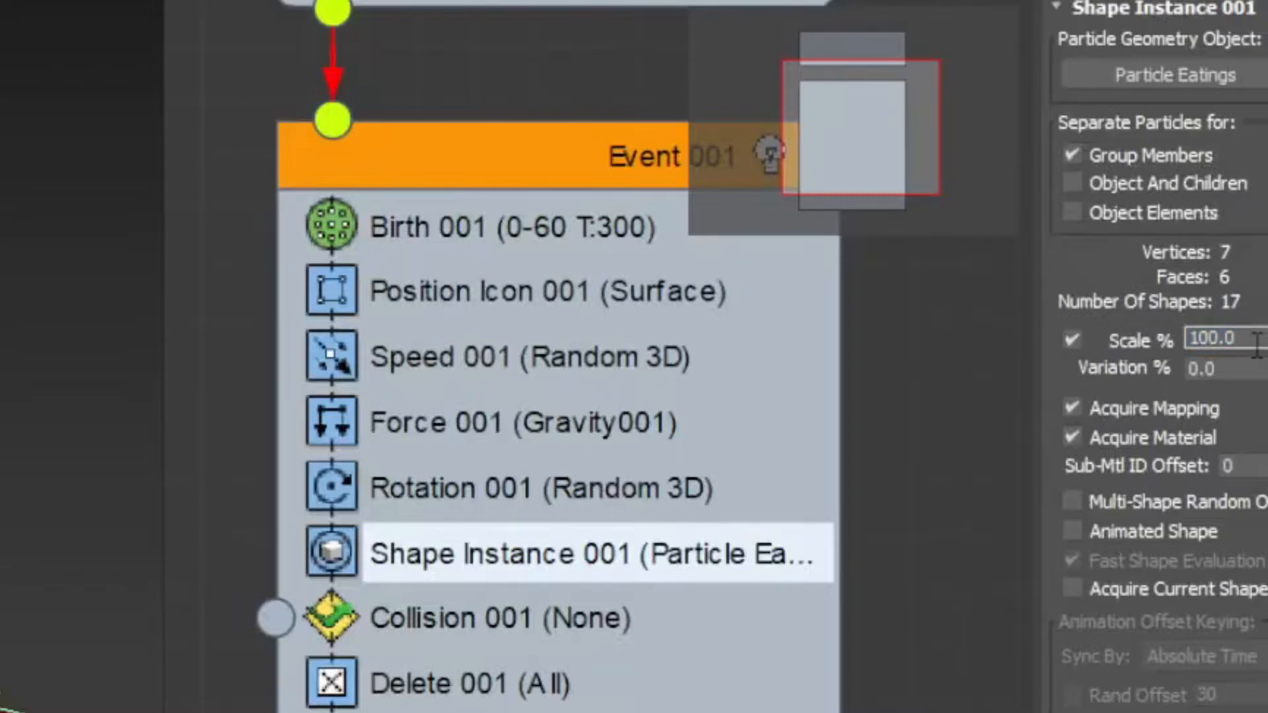
pyautogui.write('13')
pyautogui.write('4')
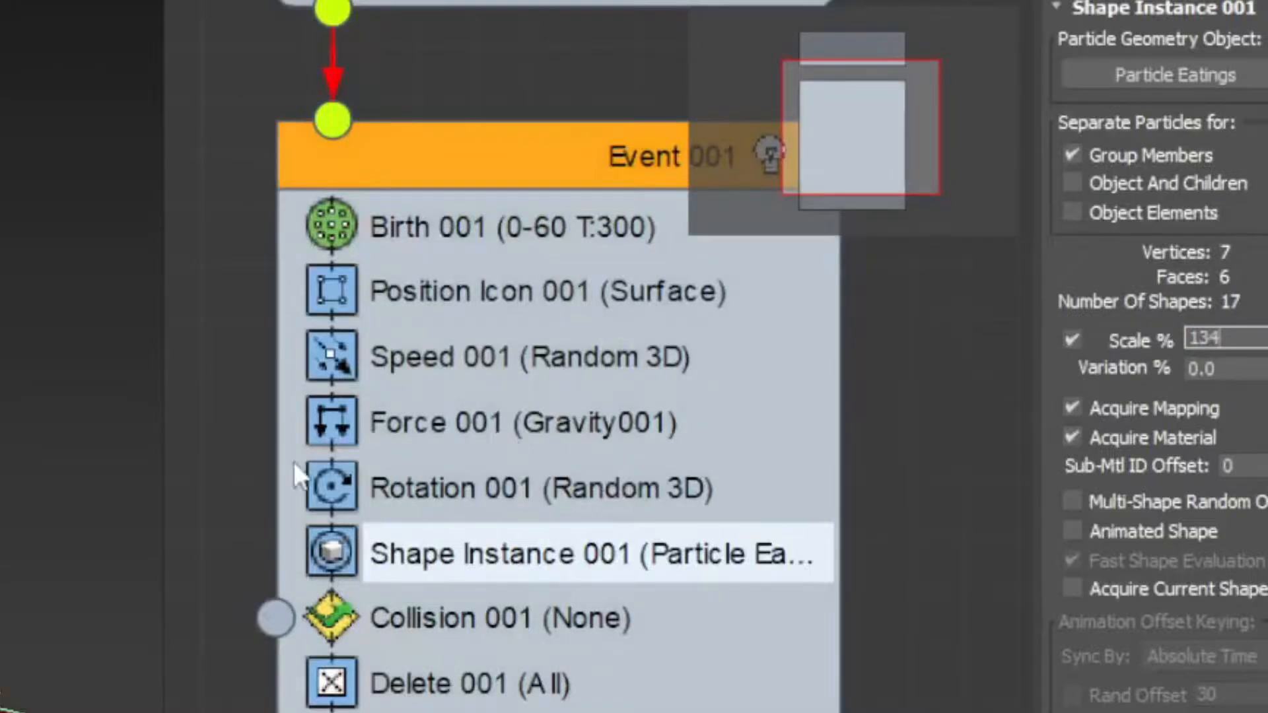
# - Add UDeflector001 as the deflector of the Collision test and keep its collision speed option at Bounce
pyautogui.scroll(-3, 454, 444)
pyautogui.click(453, 443)
pyautogui.moveTo(739, 399); pyautogui.dragTo(699, 487, button='middle')
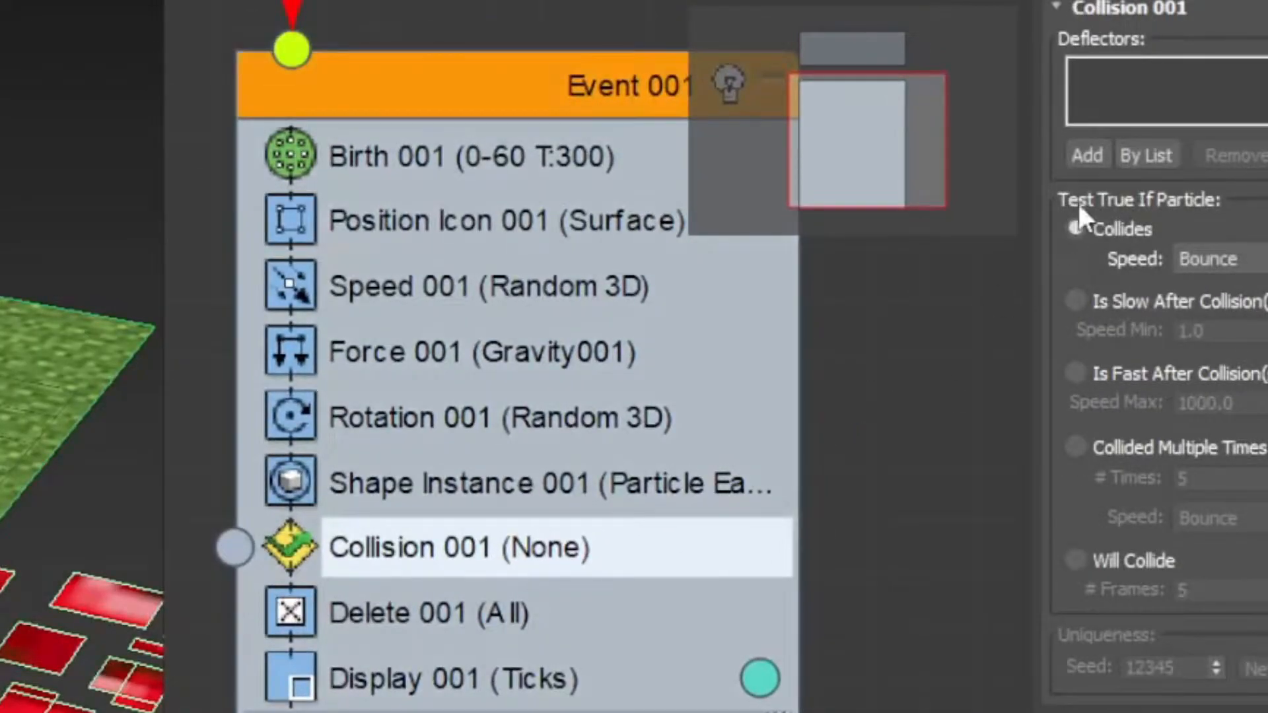
pyautogui.click(1079, 159)
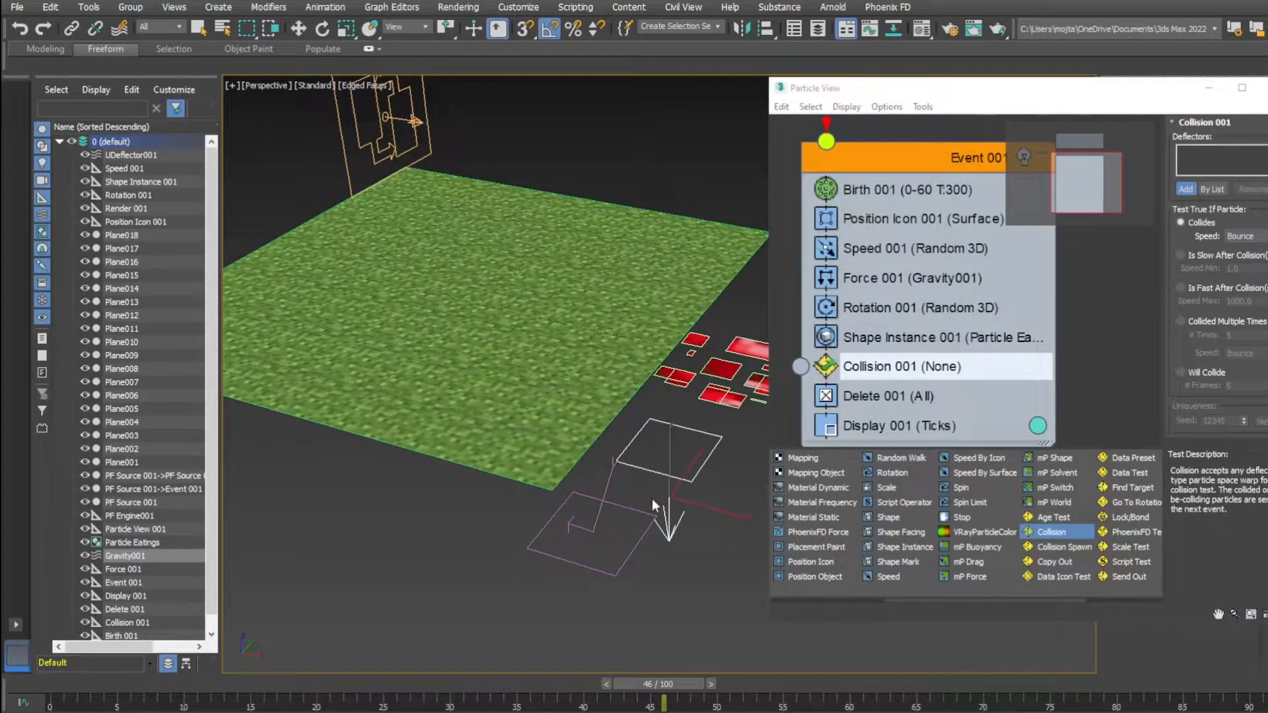
pyautogui.click(640, 509)
pyautogui.click(1241, 236)
pyautogui.click(1241, 264)
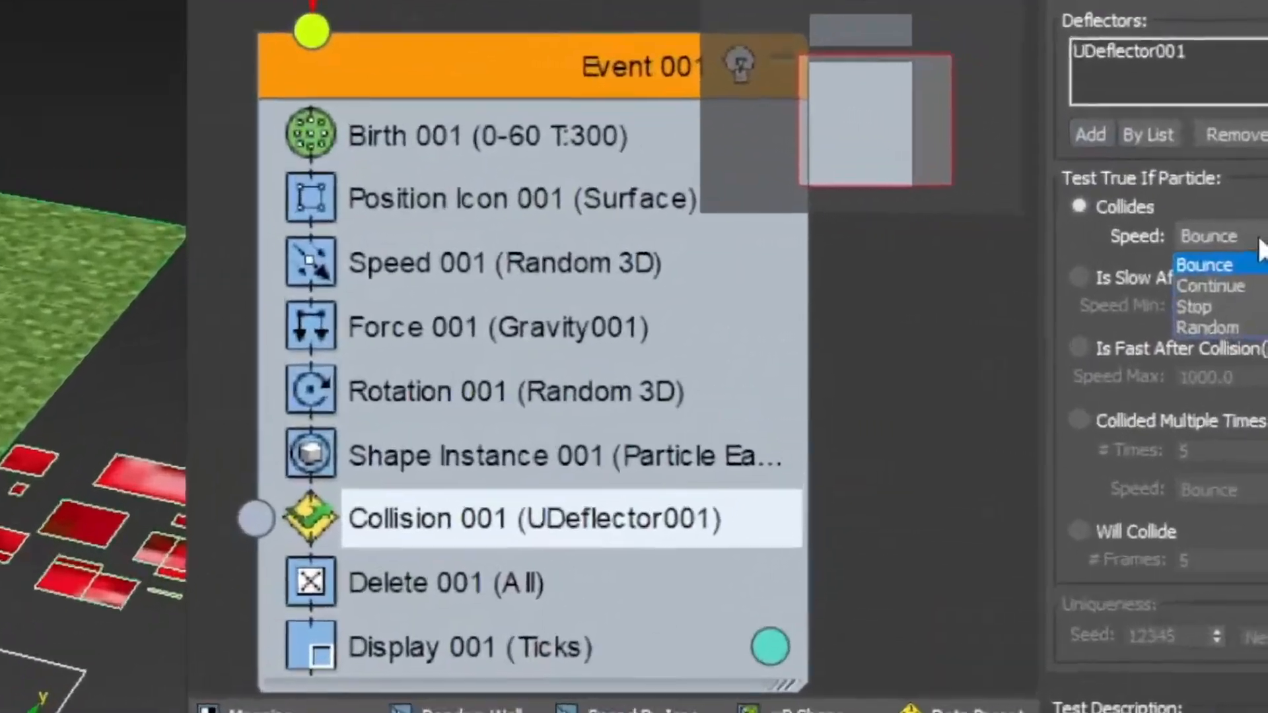
# - Set the Delete operator to remove particles by age with a life span of 12 and a variation of 10
pyautogui.click(550, 498)
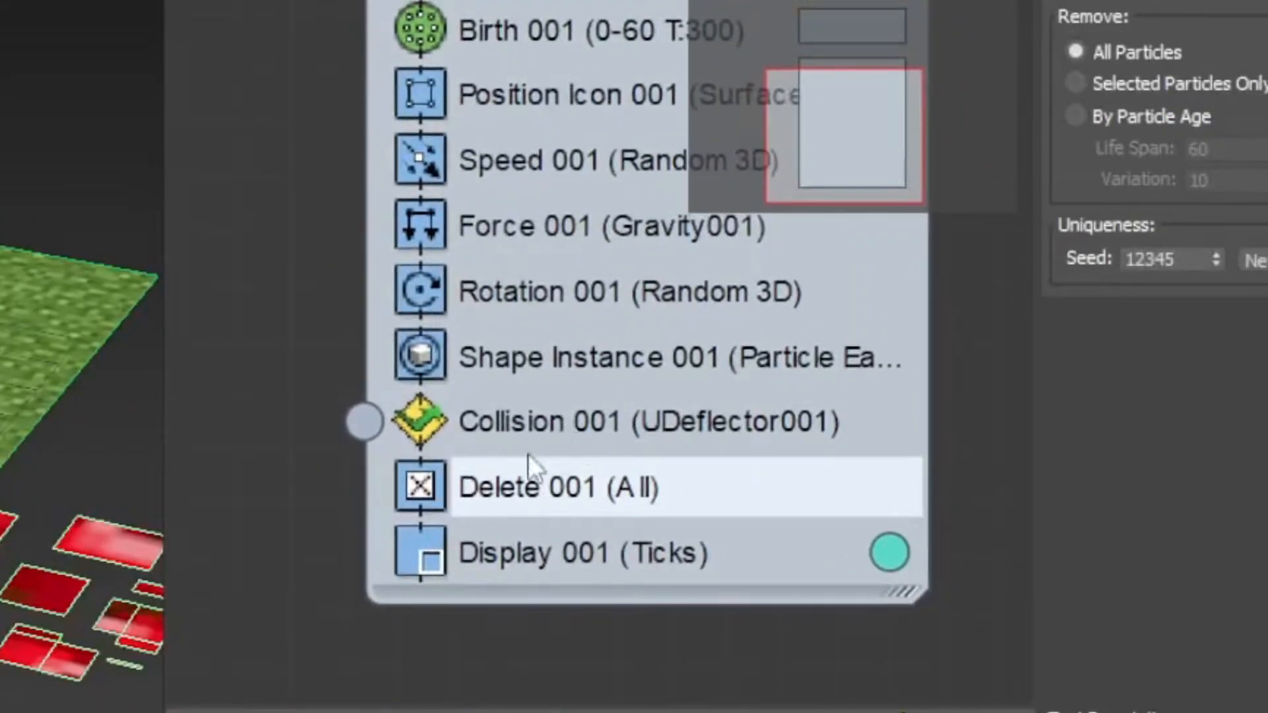
pyautogui.click(1110, 121)
pyautogui.doubleClick(1208, 150)
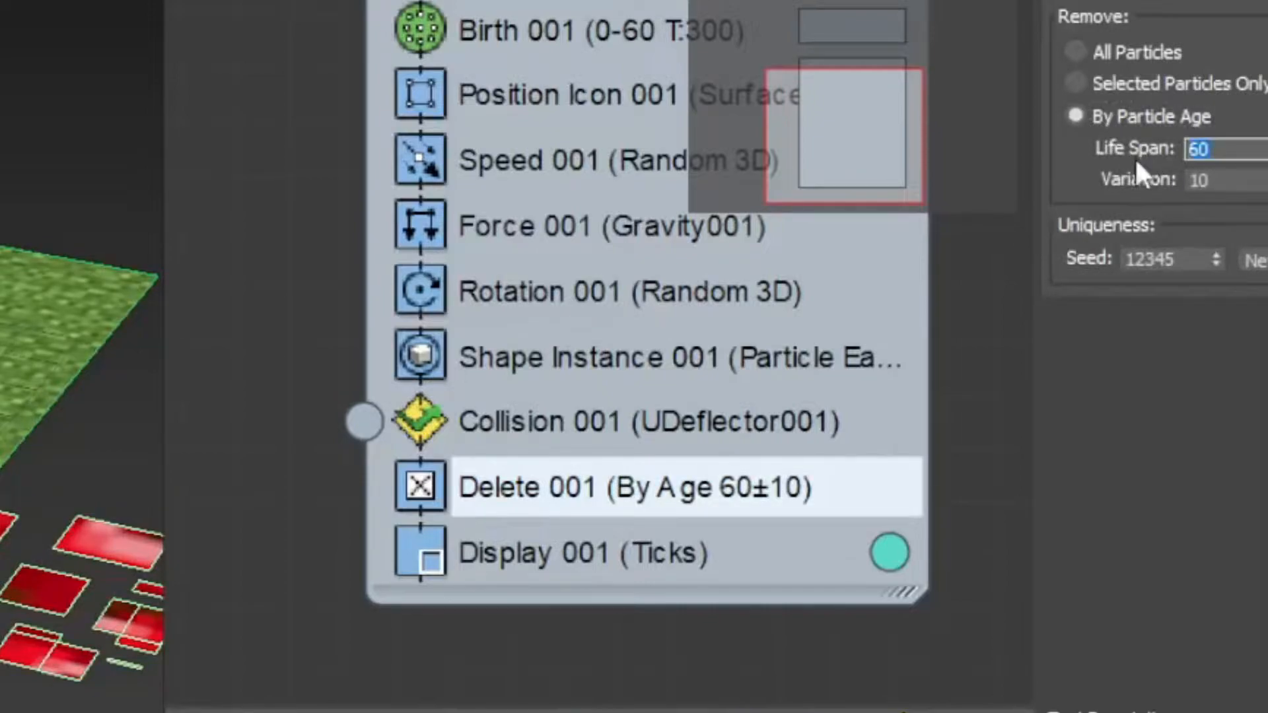
pyautogui.write('12')
pyautogui.press('Tab')
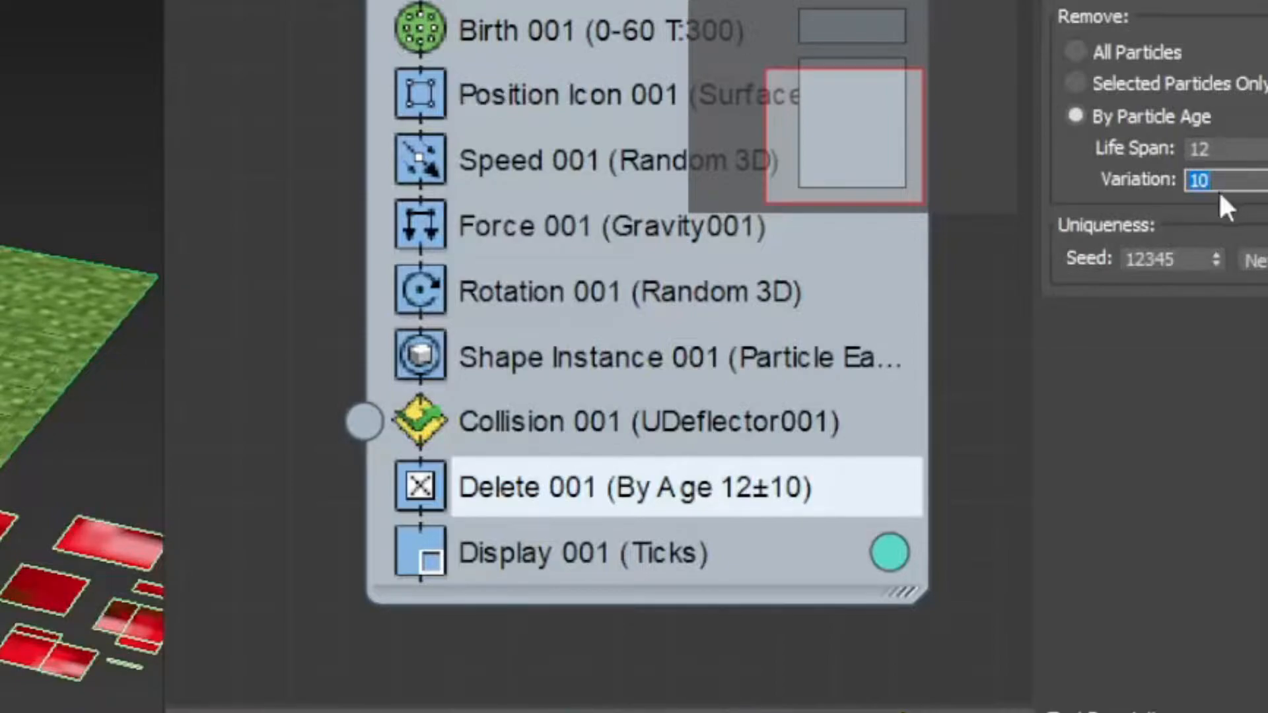
pyautogui.click(1199, 200)
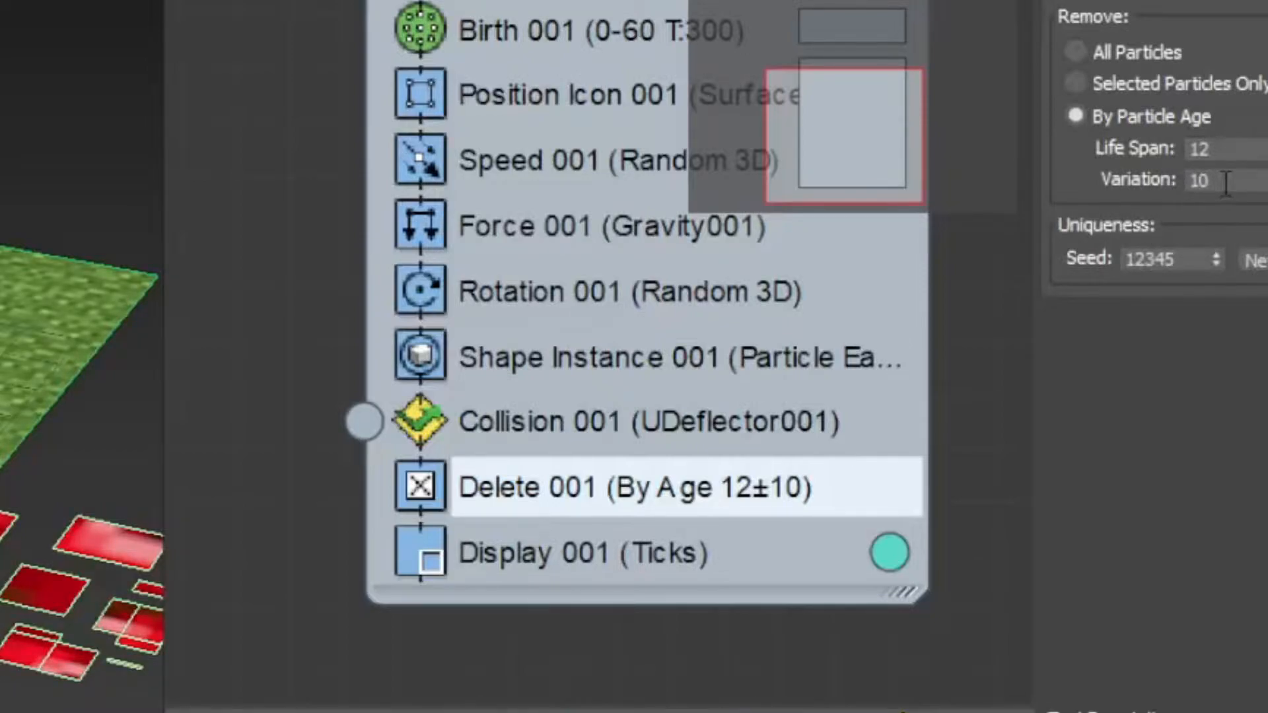
# - Set the Display operator's type to Geometry and scrub the timeline to preview the particle pieces
pyautogui.click(616, 555)
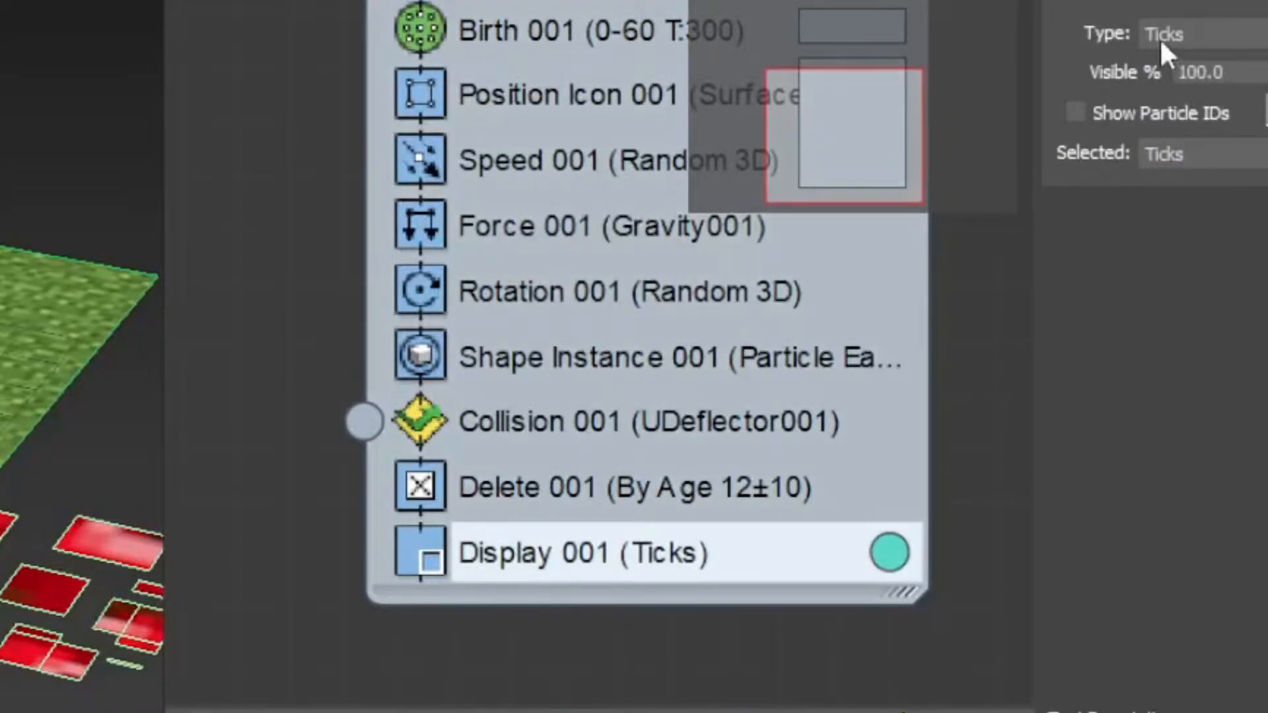
pyautogui.click(1213, 38)
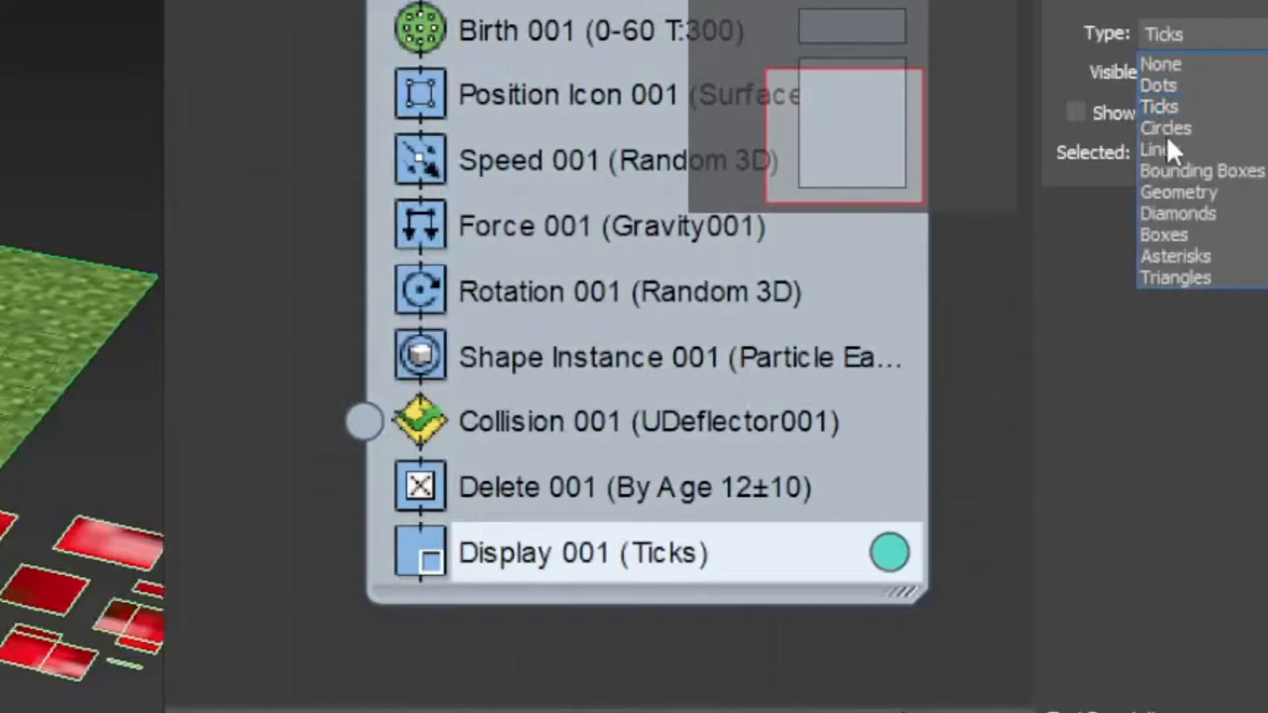
pyautogui.click(1193, 191)
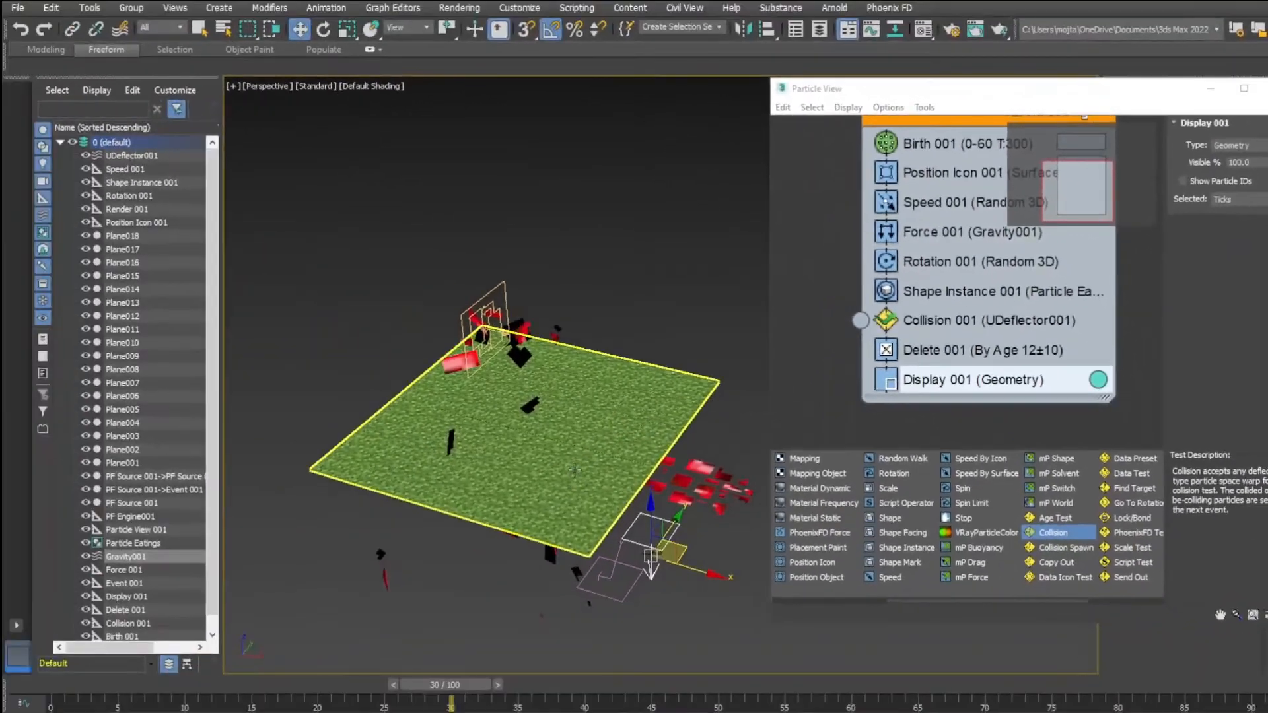
pyautogui.keyDown('alt'); pyautogui.moveTo(575, 470); pyautogui.dragTo(503, 562, button='middle'); pyautogui.keyUp('alt')
pyautogui.moveTo(454, 685); pyautogui.dragTo(385, 690)
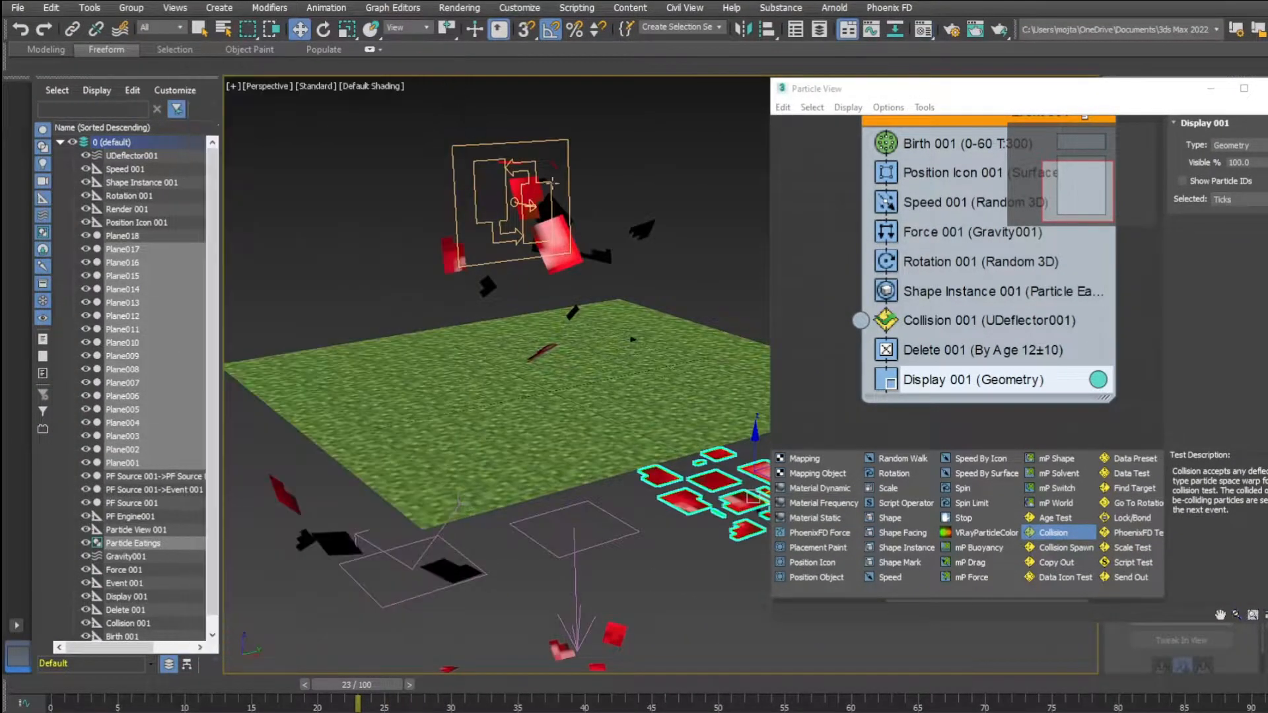
# - Open the apple material 24 - Default in the Material Editor and make it 2-Sided
pyautogui.press('m')
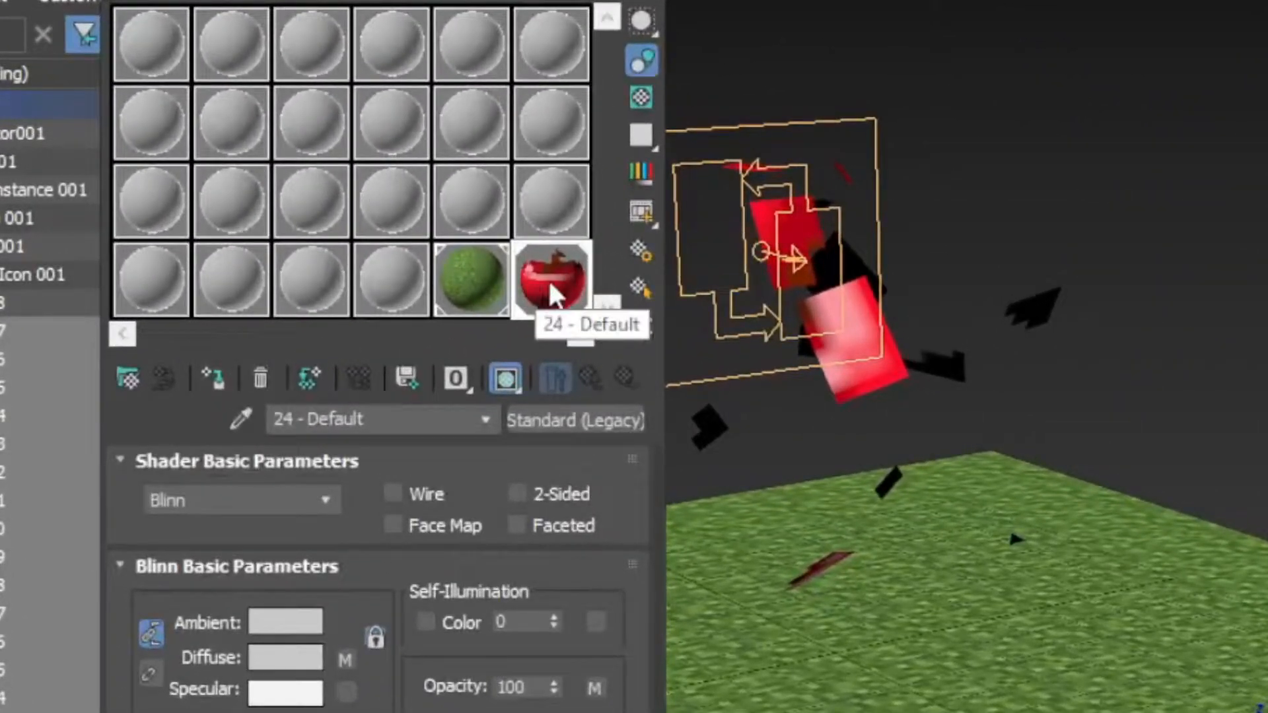
pyautogui.doubleClick(505, 263)
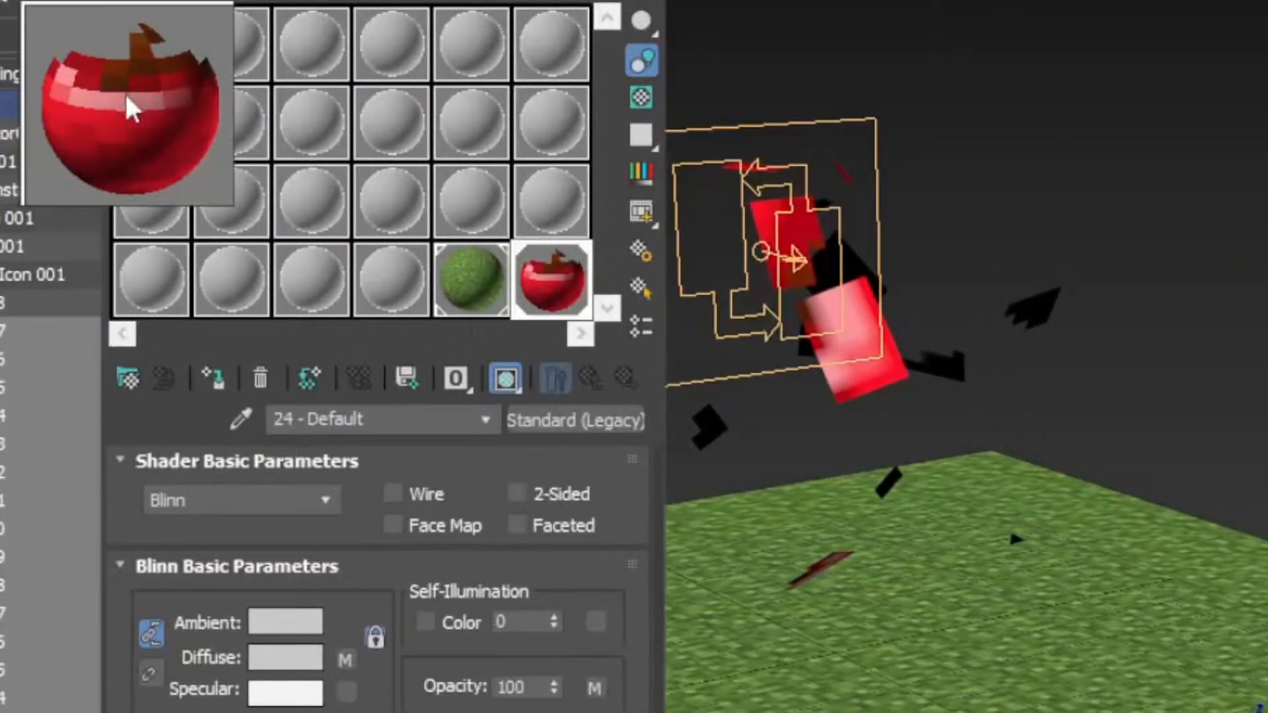
pyautogui.click(218, 2)
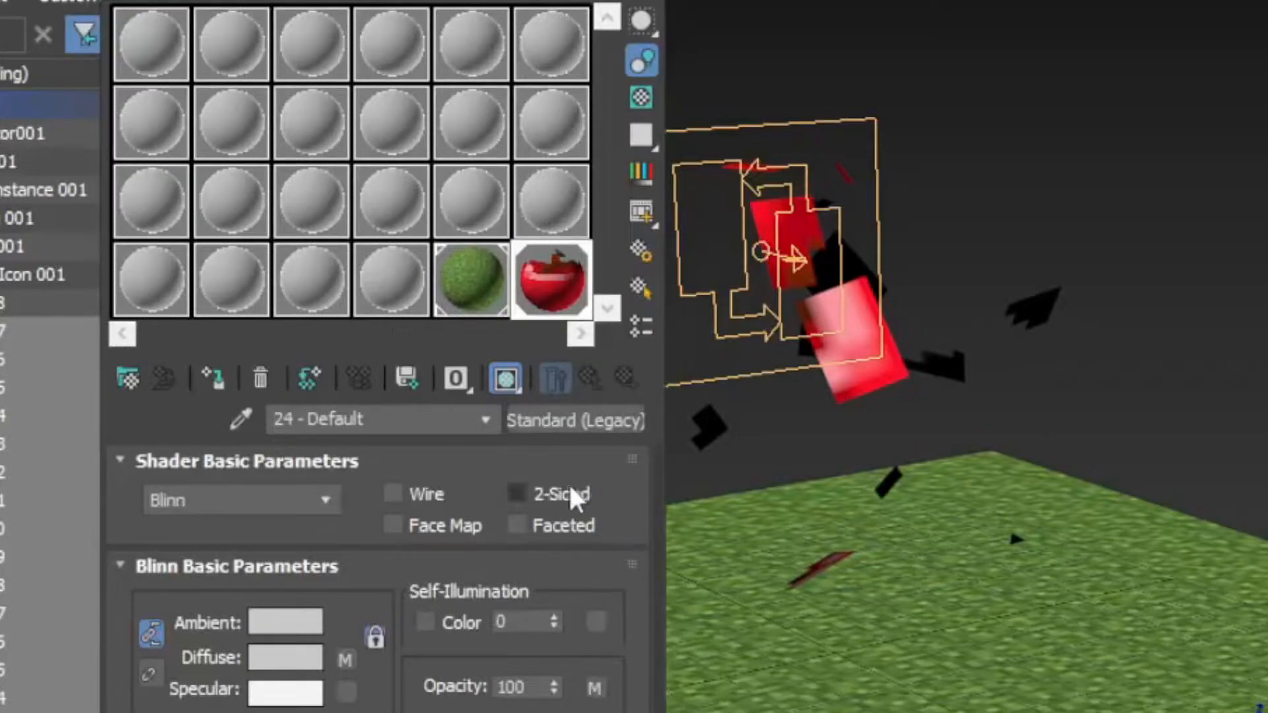
pyautogui.click(534, 496)
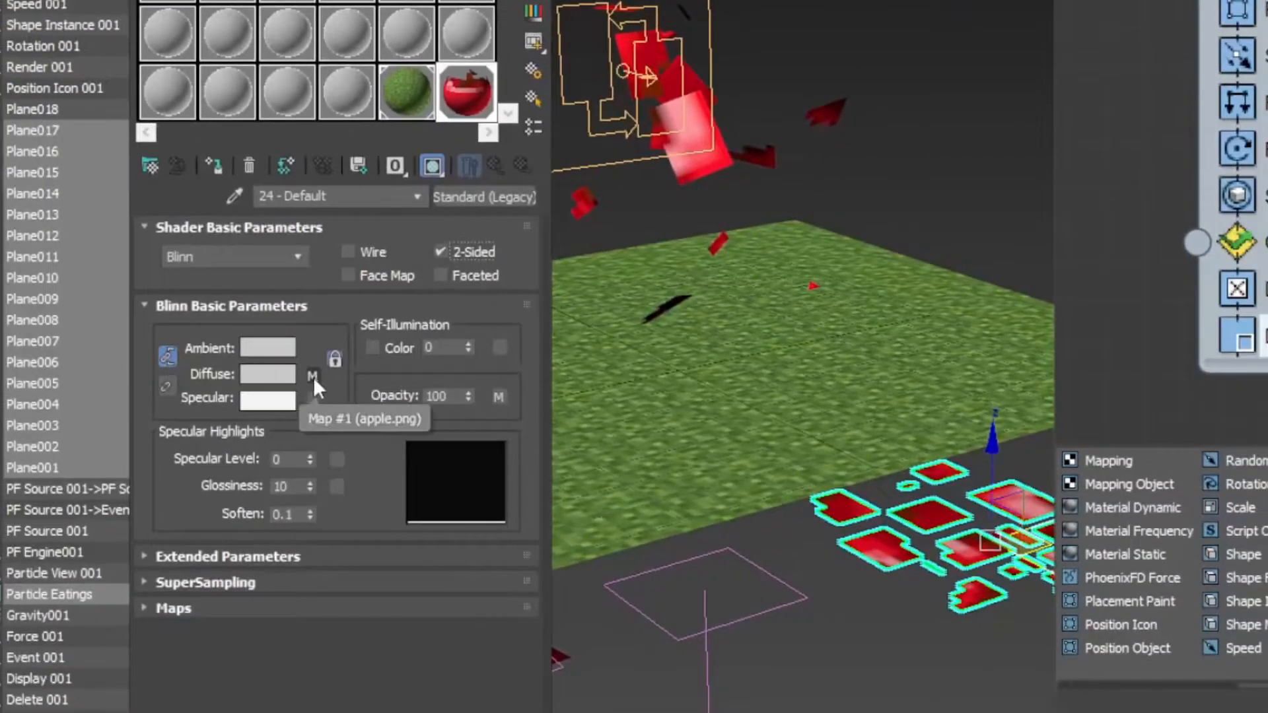
# - Load apple.png as the bitmap of the apple material's diffuse map, keeping its filtering at None
pyautogui.click(324, 480)
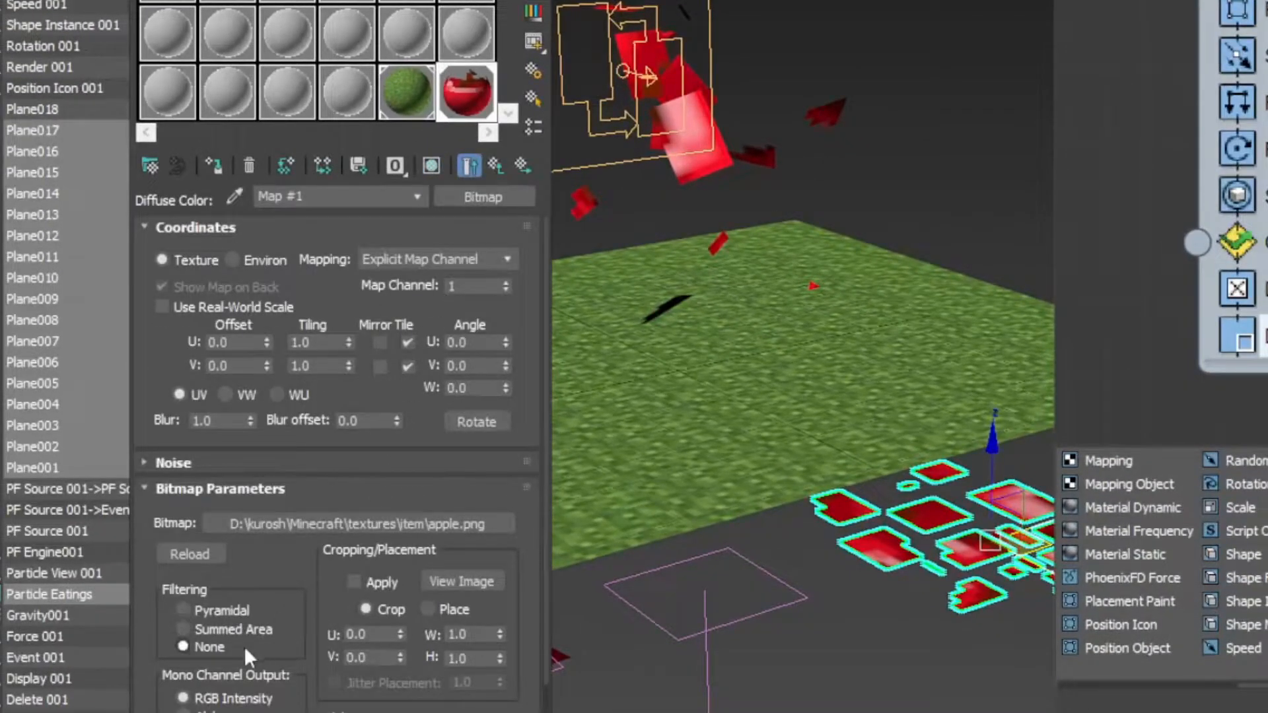
pyautogui.click(294, 529)
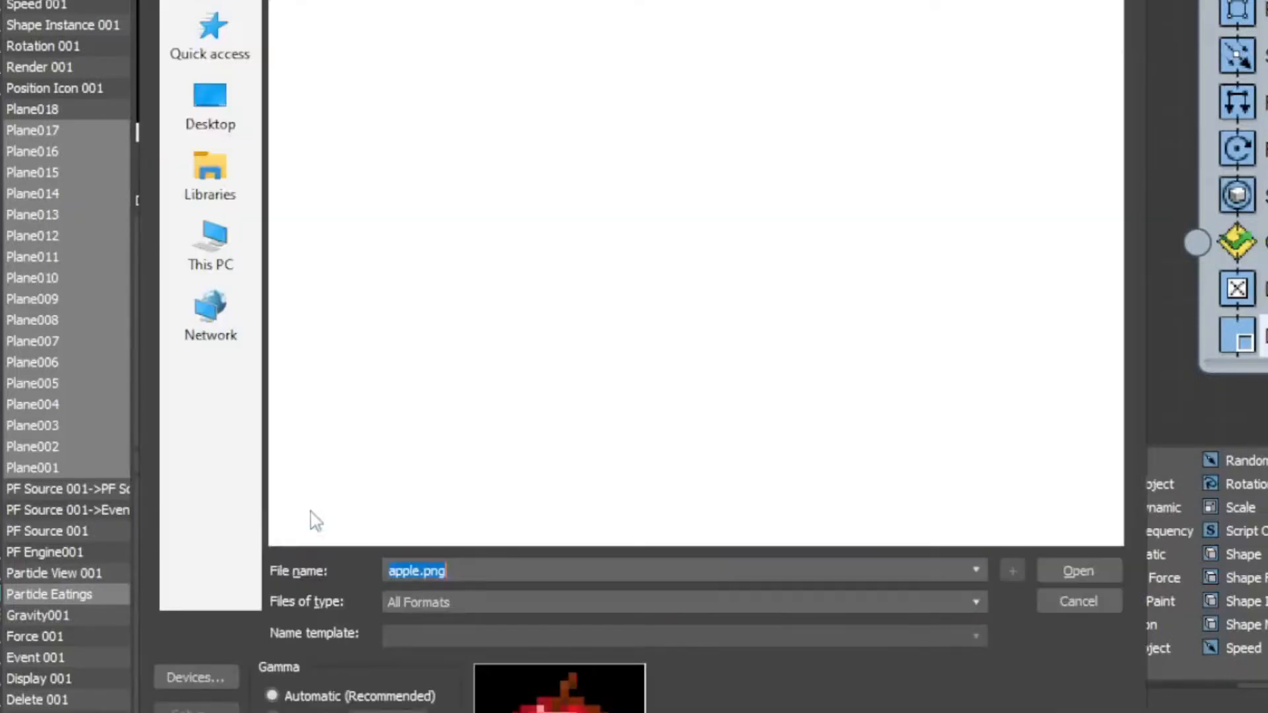
pyautogui.click(824, 116)
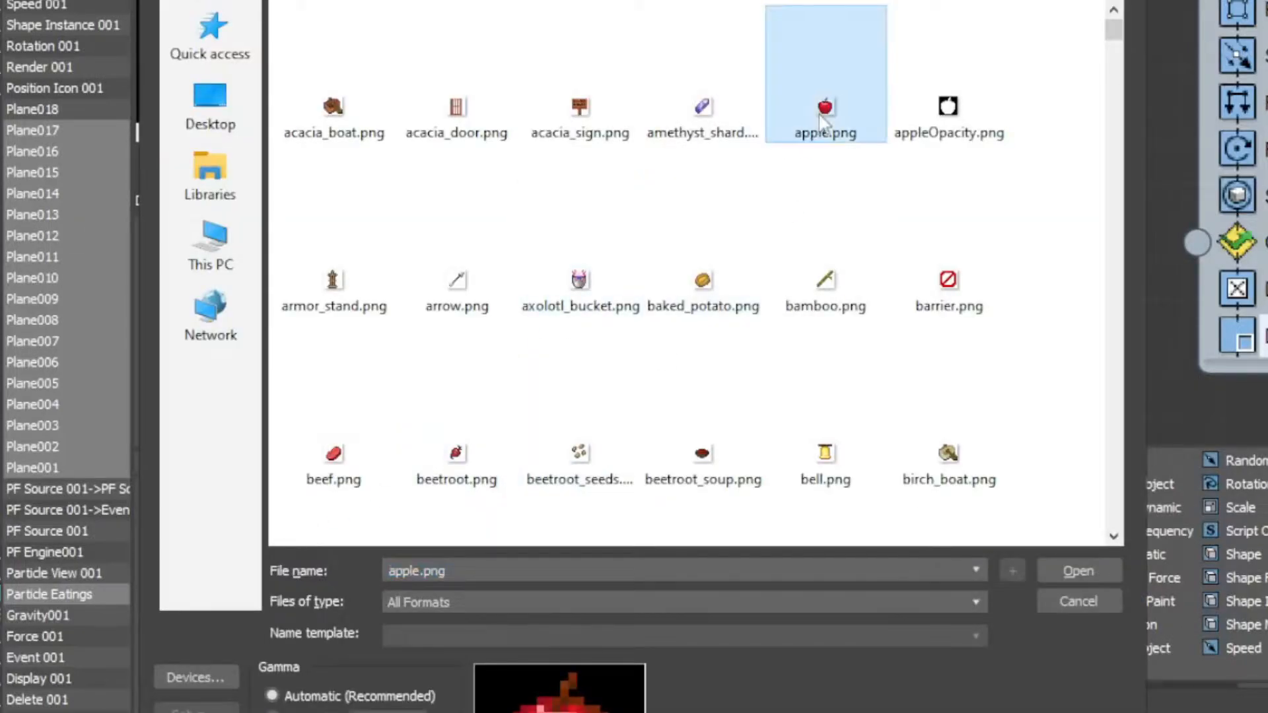
pyautogui.click(1081, 570)
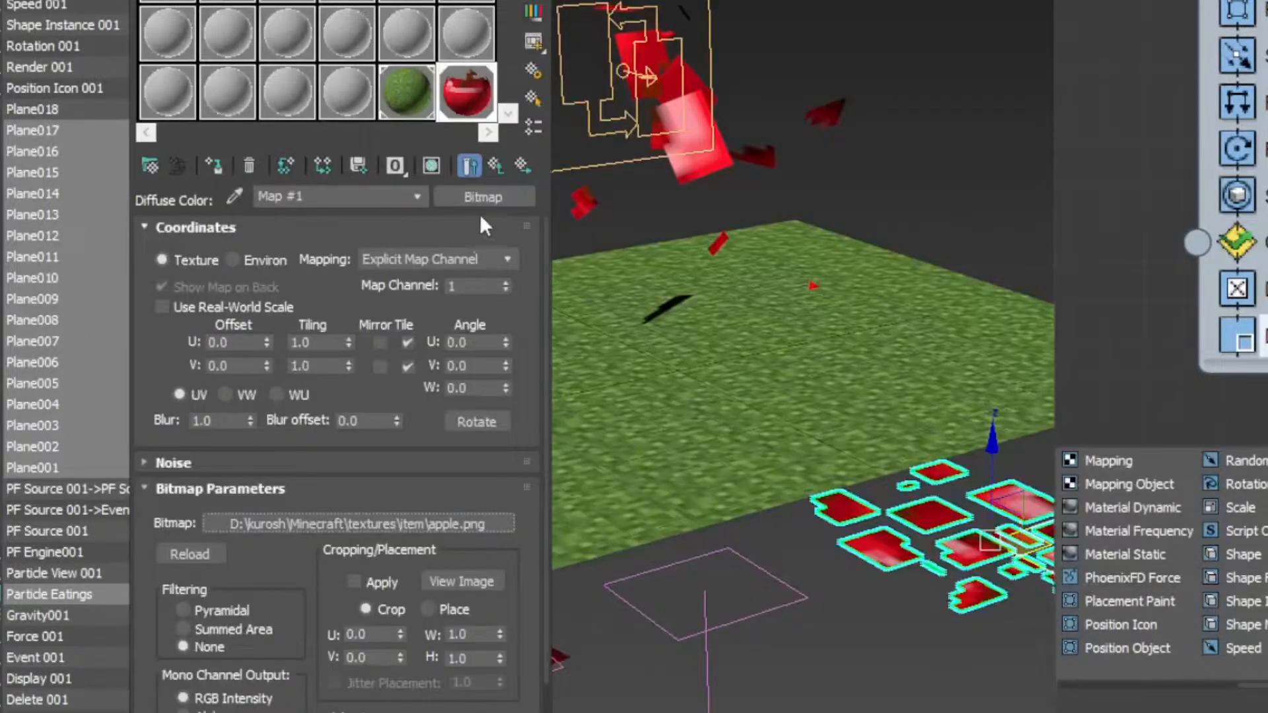
pyautogui.click(496, 166)
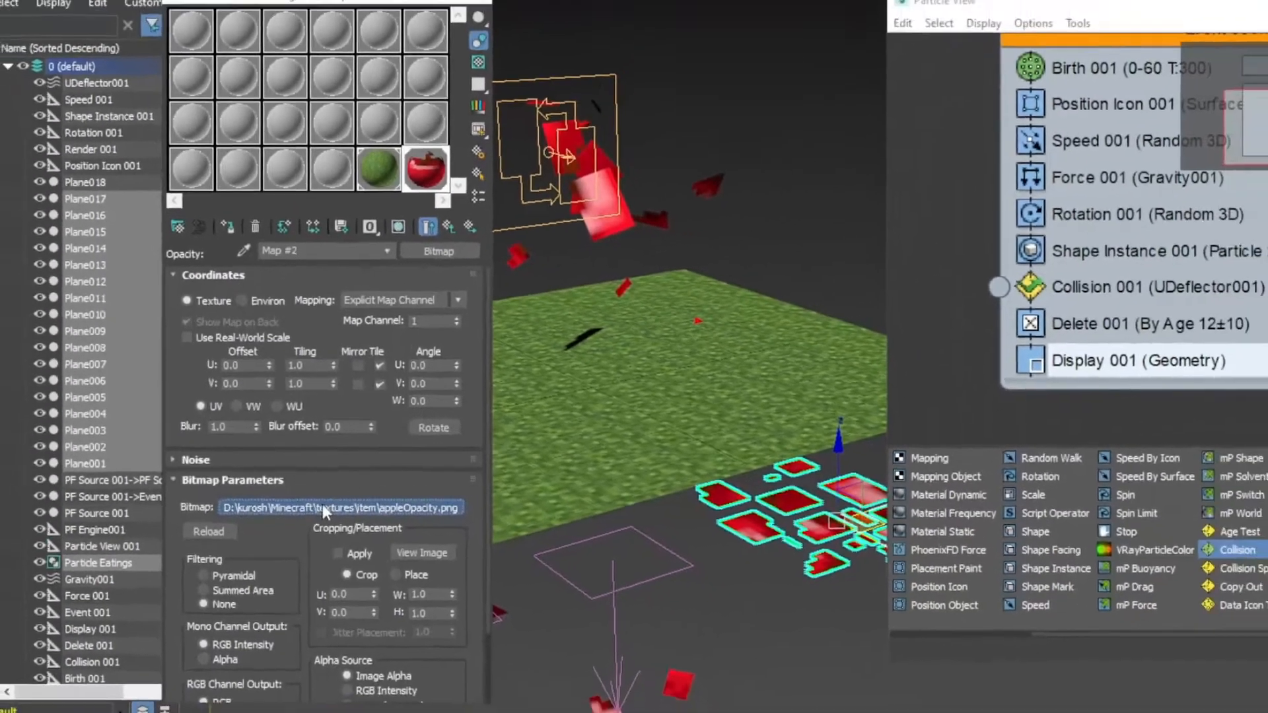
# - Load appleOpacity.png as the apple material's opacity bitmap with filtering at None and close the Material Editor
pyautogui.click(323, 504)
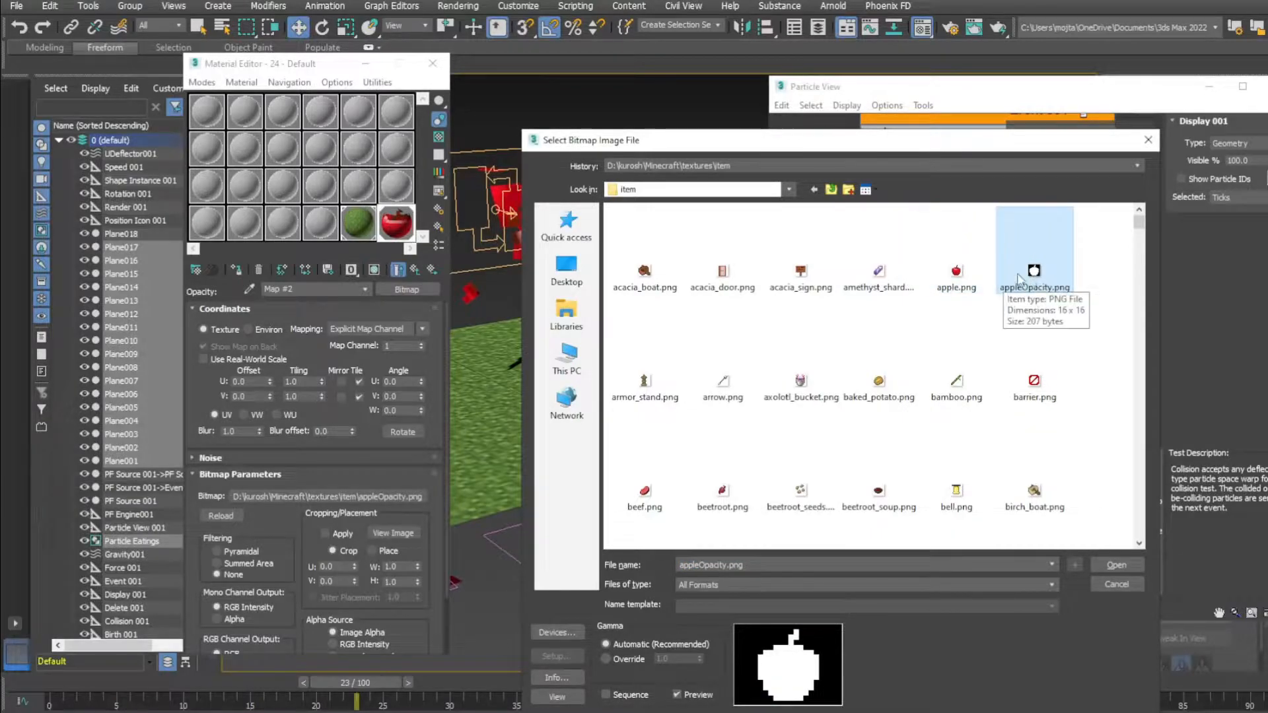
pyautogui.doubleClick(1027, 274)
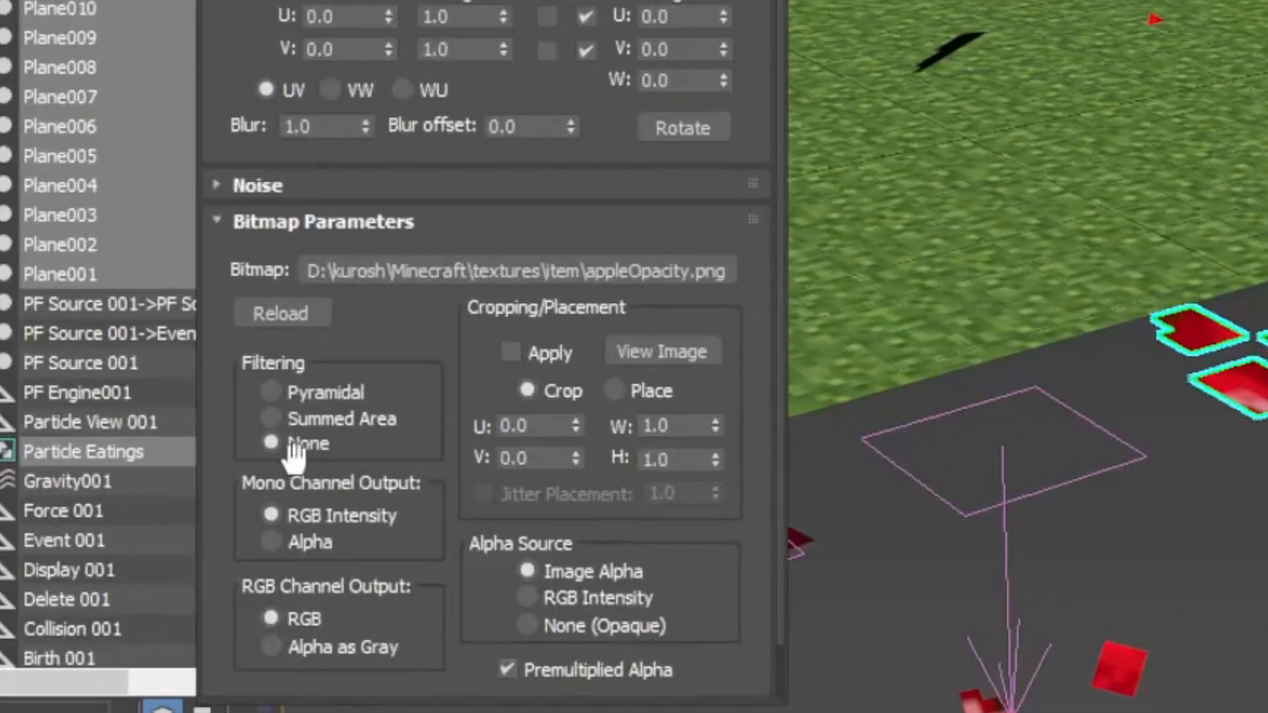
pyautogui.moveTo(1026, 447)
pyautogui.mouseDown(button='middle')
pyautogui.moveTo(1001, 412)
pyautogui.moveTo(1037, 441)
pyautogui.mouseUp(button='middle')
pyautogui.click(414, 269)
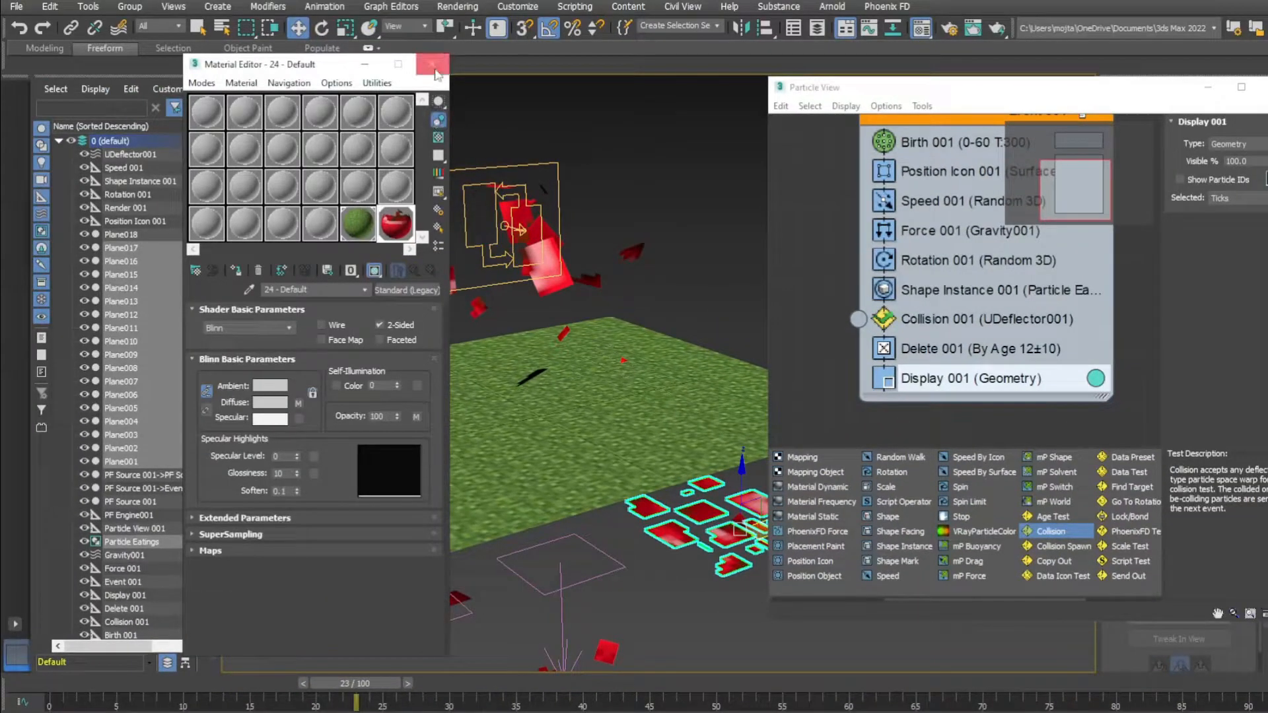
pyautogui.click(436, 74)
# - Scrub and play the animation to examine how the apple particles move around the grass plane
pyautogui.moveTo(605, 345); pyautogui.dragTo(599, 451, button='middle')
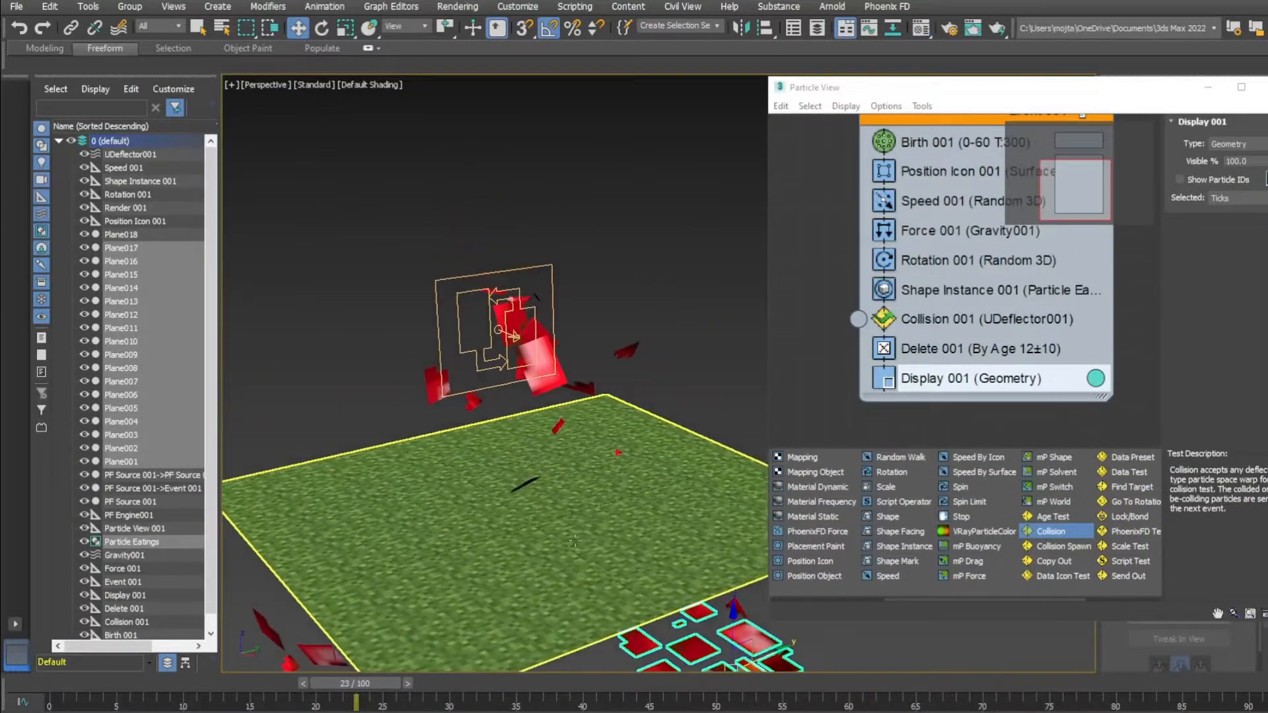
pyautogui.moveTo(340, 686); pyautogui.dragTo(326, 663)
pyautogui.press('w')
pyautogui.moveTo(532, 504); pyautogui.dragTo(463, 637, button='middle')
pyautogui.scroll(-3, 542, 443)
pyautogui.moveTo(377, 687); pyautogui.dragTo(516, 687)
pyautogui.scroll(3, 538, 464)
pyautogui.moveTo(536, 463); pyautogui.dragTo(474, 460, button='middle')
pyautogui.scroll(-2, 473, 455)
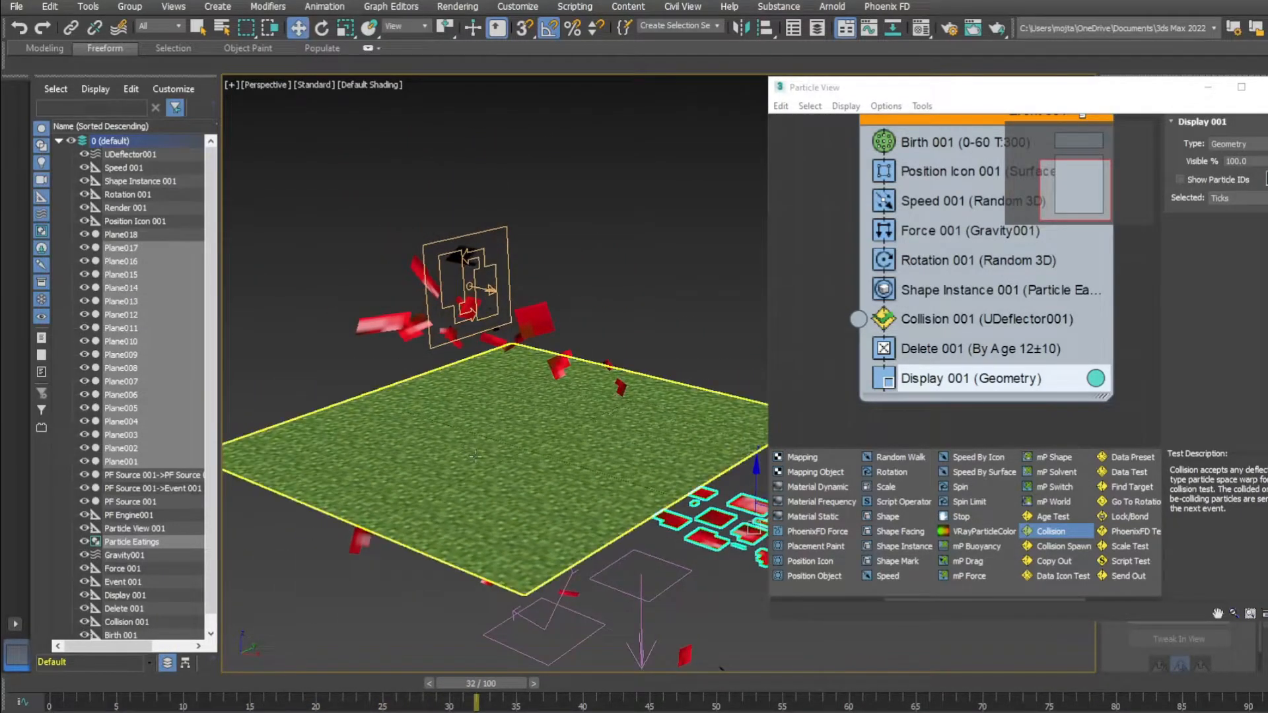
pyautogui.click(473, 454)
pyautogui.moveTo(465, 691); pyautogui.dragTo(90, 684)
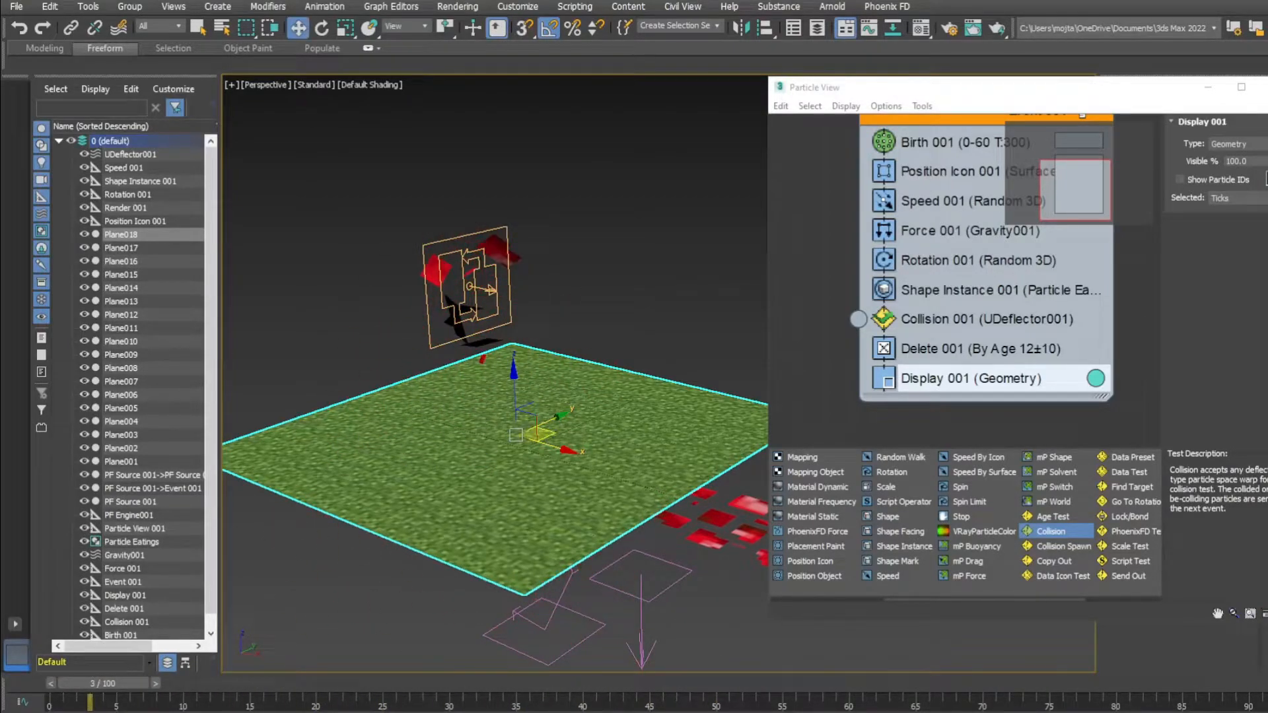
pyautogui.press('/')
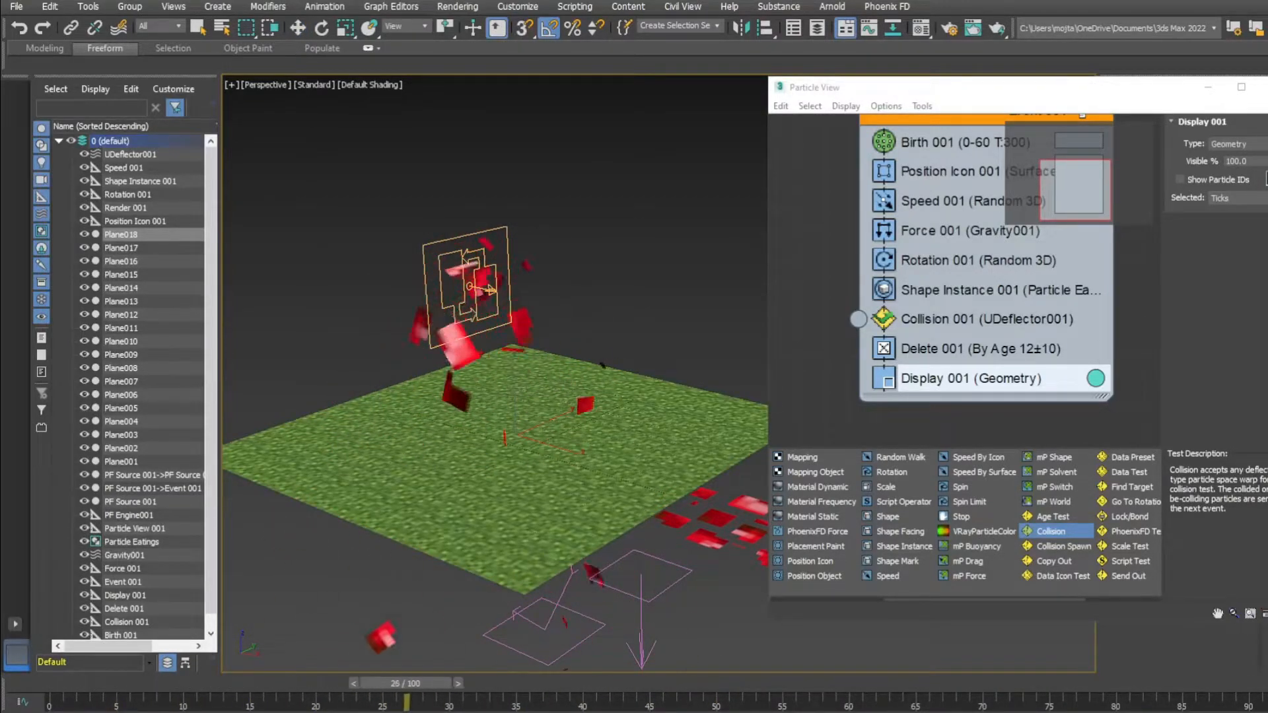
pyautogui.press('/')
pyautogui.moveTo(863, 687); pyautogui.dragTo(943, 684)
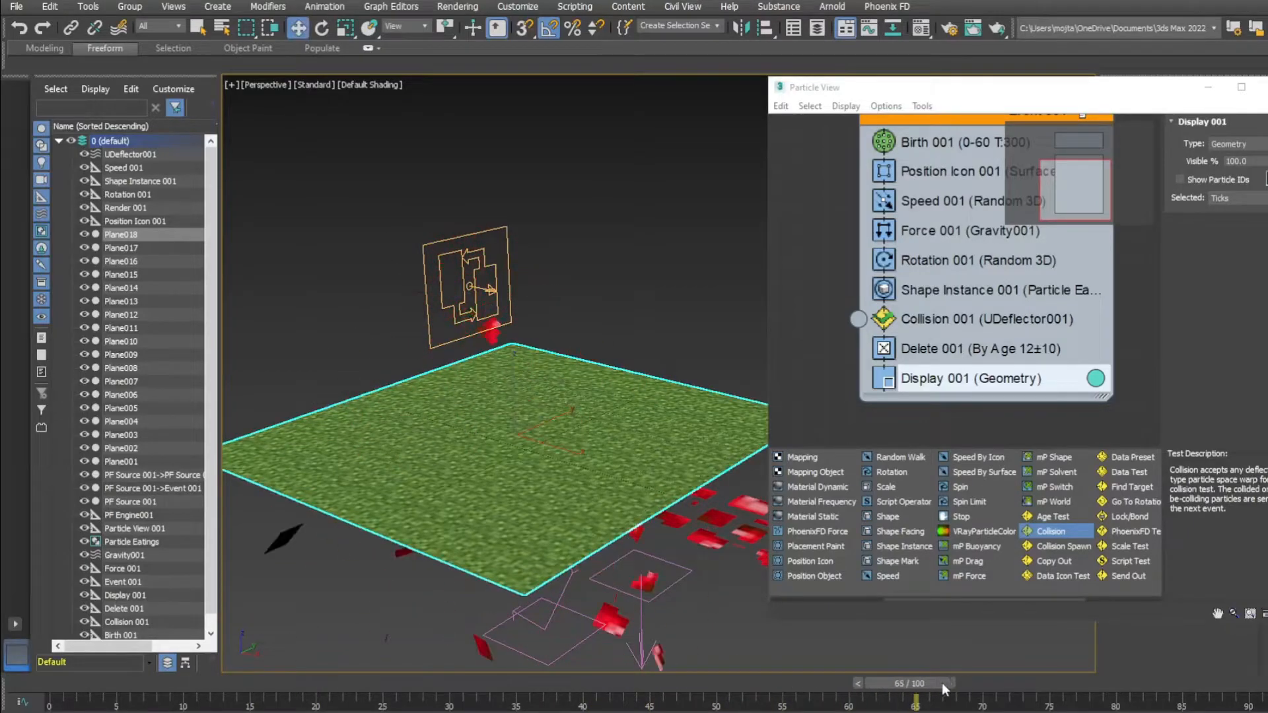
# - Examine the PF Source icon's placement relative to the grass plane from the side and from above
pyautogui.keyDown('alt'); pyautogui.moveTo(597, 562); pyautogui.dragTo(682, 518, button='middle'); pyautogui.keyUp('alt')
pyautogui.scroll(-3, 638, 500)
pyautogui.click(509, 364)
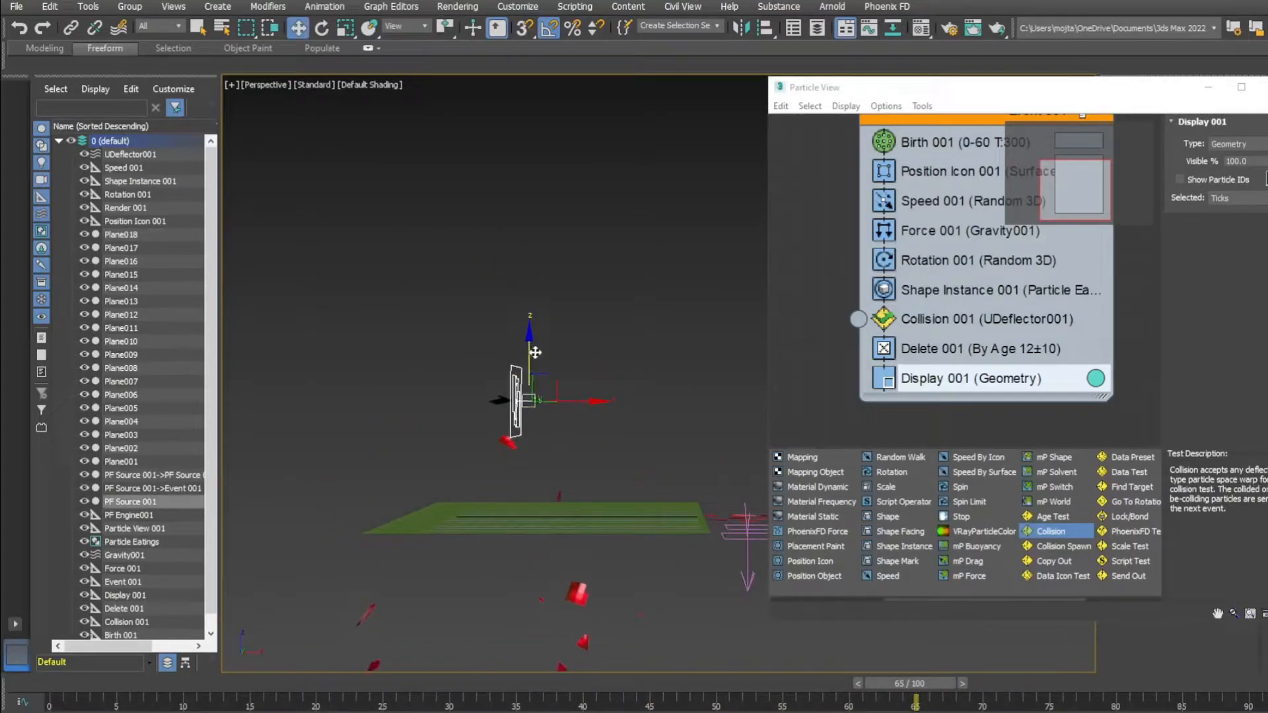
pyautogui.keyDown('alt'); pyautogui.moveTo(522, 370); pyautogui.dragTo(558, 417, button='middle'); pyautogui.keyUp('alt')
pyautogui.keyDown('alt'); pyautogui.moveTo(522, 341); pyautogui.dragTo(496, 337, button='middle'); pyautogui.keyUp('alt')
pyautogui.moveTo(535, 324); pyautogui.dragTo(559, 328)
pyautogui.keyDown('alt'); pyautogui.moveTo(562, 346); pyautogui.dragTo(582, 446, button='middle'); pyautogui.keyUp('alt')
pyautogui.click(570, 411)
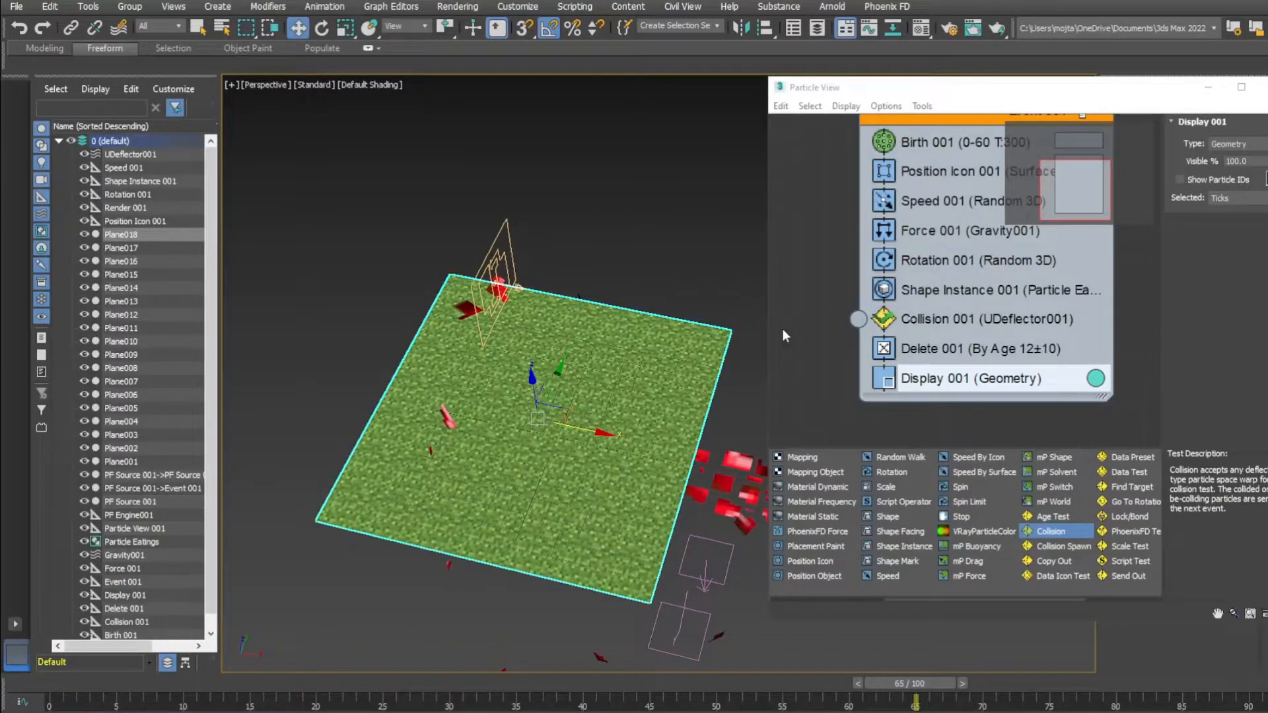
# - Clone the Shape Instance 001 operator as a copy into a new event below Event 001
pyautogui.moveTo(905, 403); pyautogui.dragTo(906, 371, button='middle')
pyautogui.scroll(-1, 906, 371)
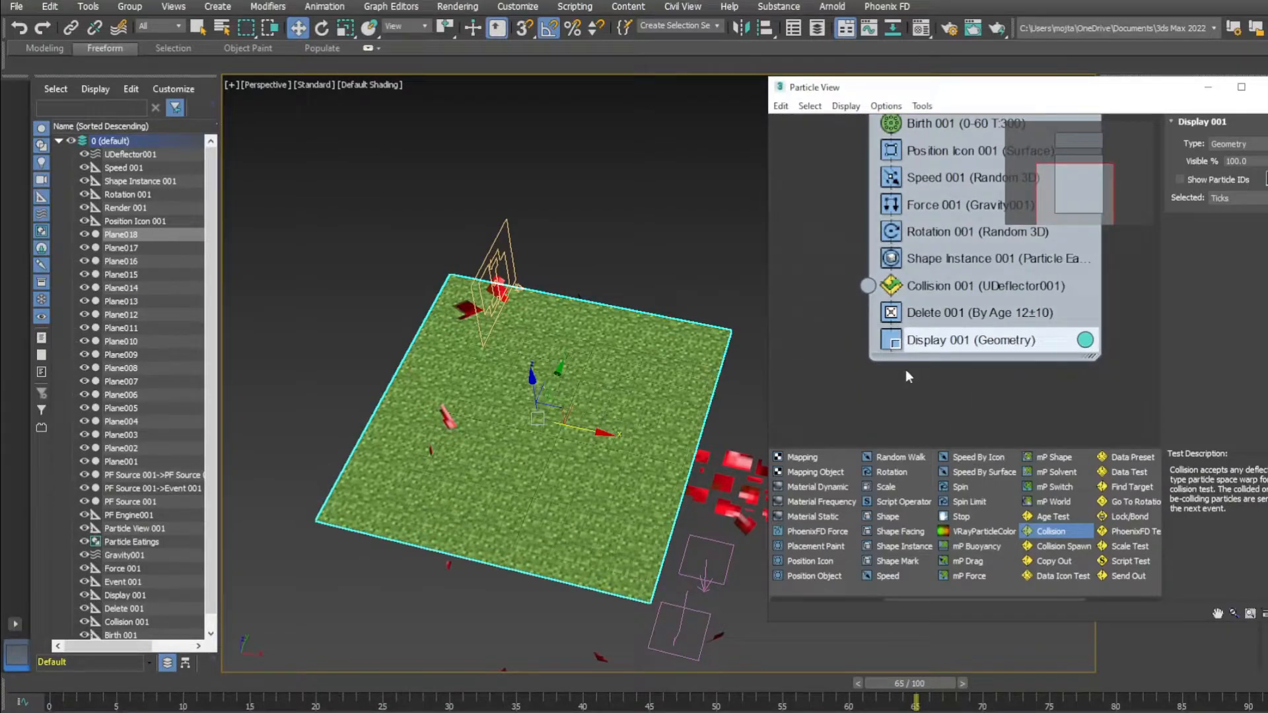
pyautogui.click(936, 260)
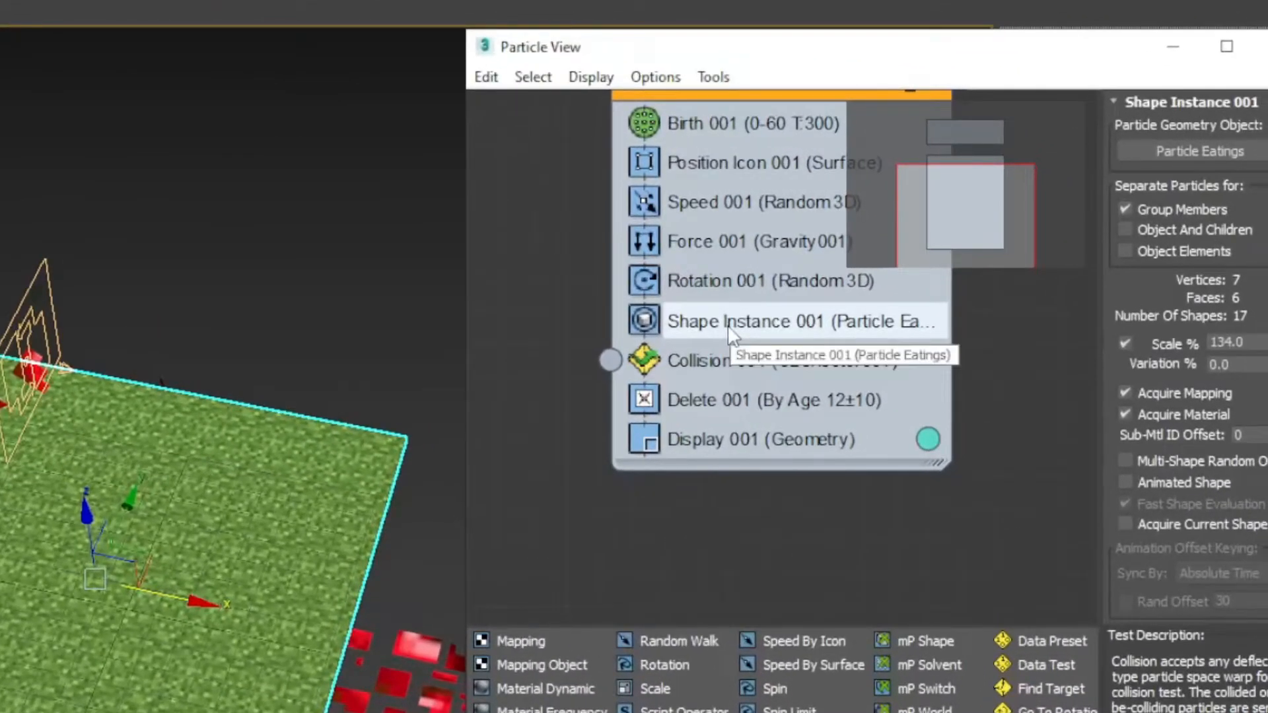
pyautogui.keyDown('shift'); pyautogui.moveTo(740, 330); pyautogui.dragTo(675, 519); pyautogui.keyUp('shift')
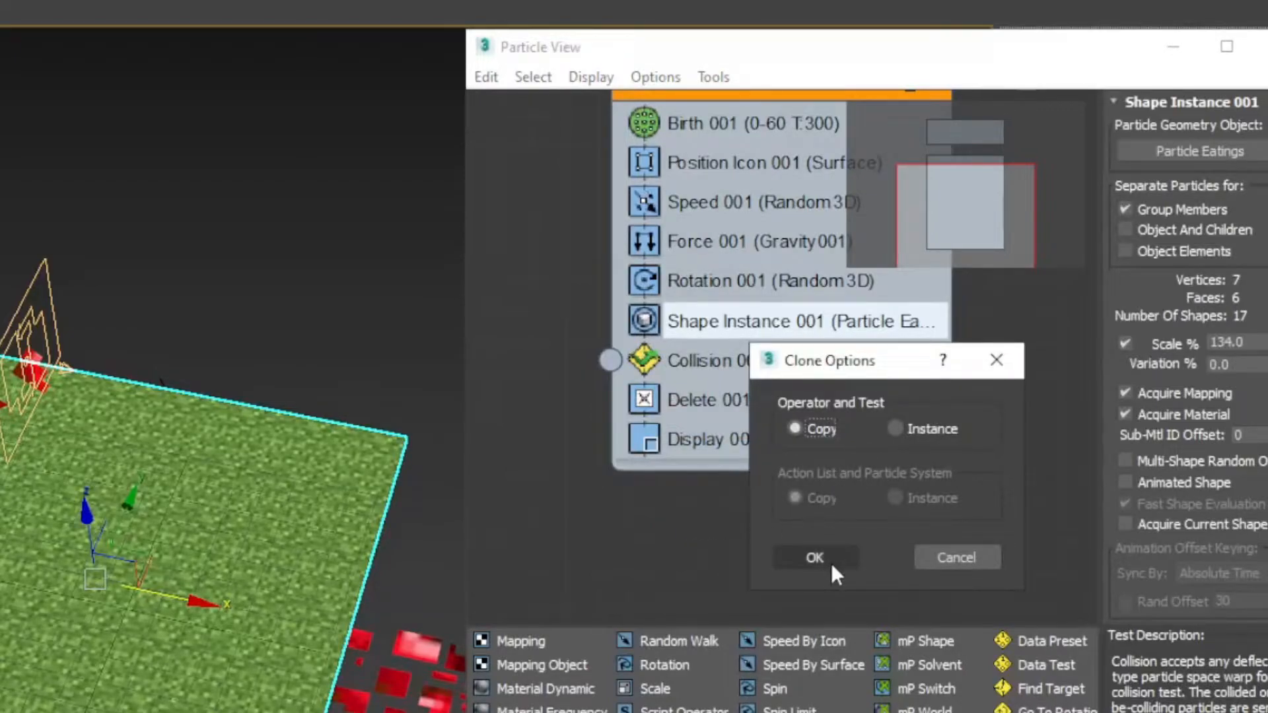
pyautogui.click(823, 565)
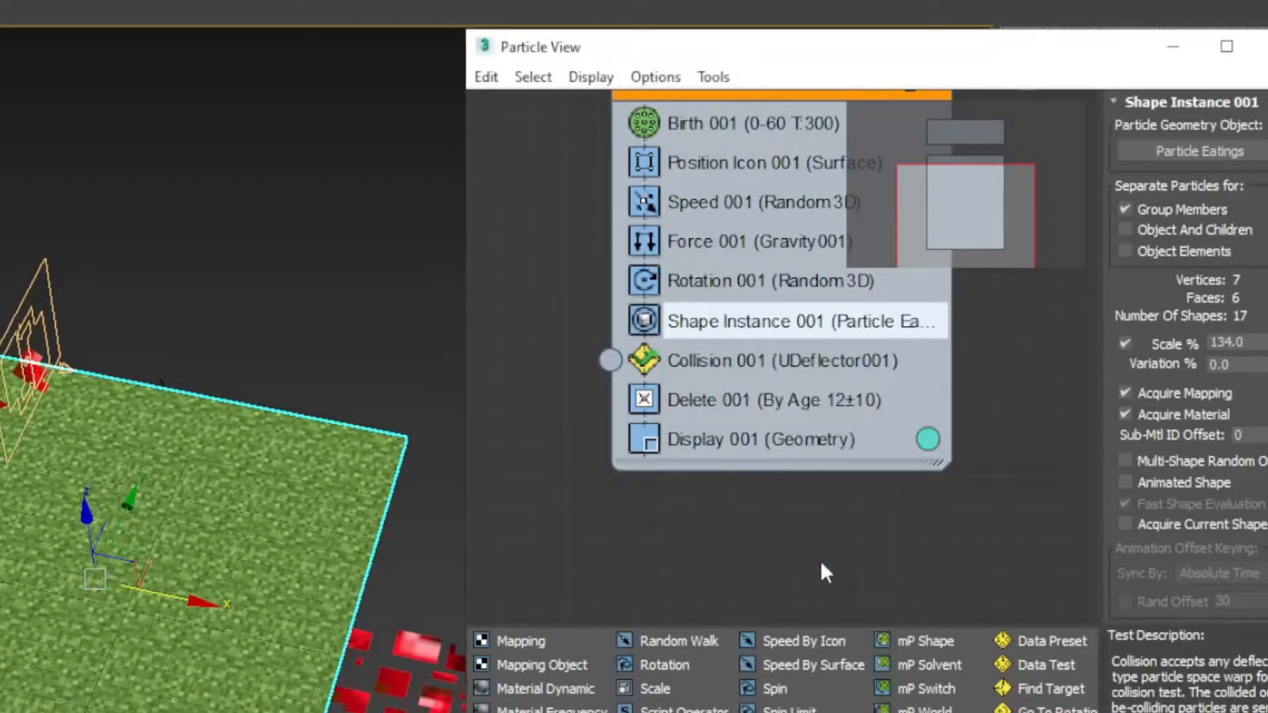
pyautogui.moveTo(752, 492); pyautogui.dragTo(732, 351, button='middle')
pyautogui.scroll(-2, 732, 354)
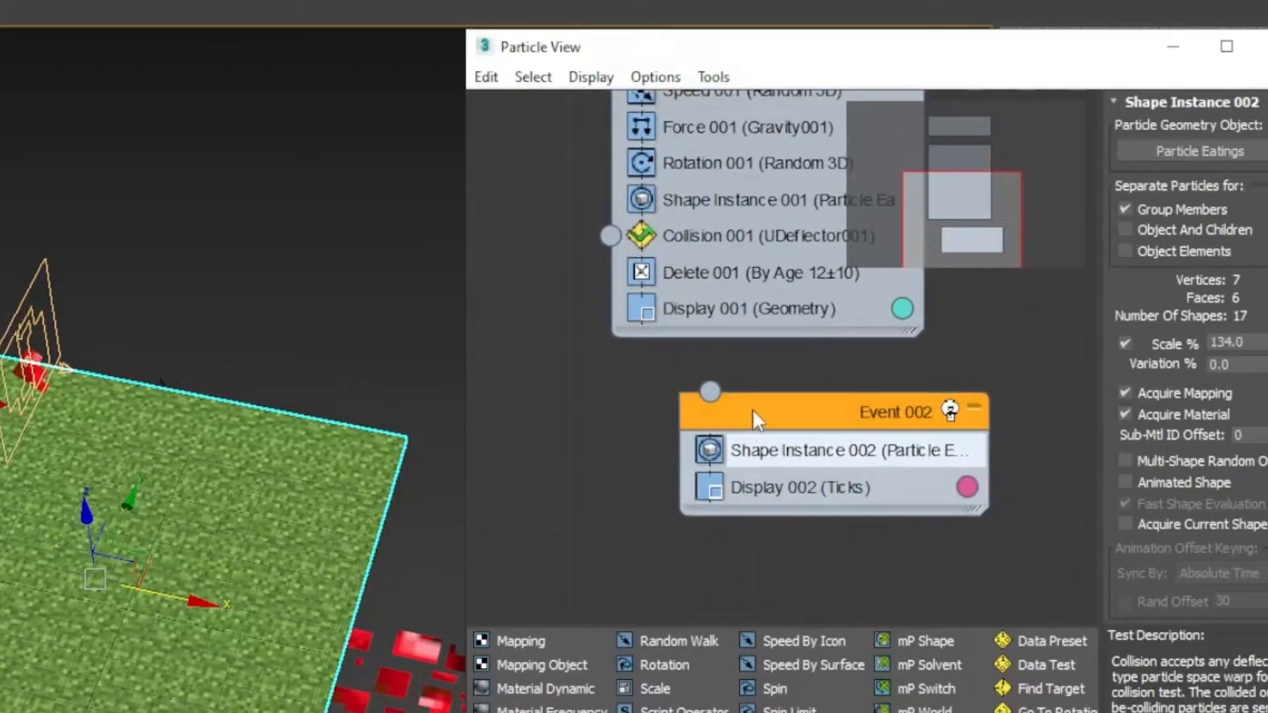
# - Move Event 002 beneath Event 001 and wire the Collision 001 output to the Event 002 input
pyautogui.moveTo(755, 411); pyautogui.dragTo(625, 428)
pyautogui.moveTo(845, 435); pyautogui.dragTo(895, 437, button='middle')
pyautogui.moveTo(661, 236); pyautogui.dragTo(631, 413)
# - Add a Rotation operator and a Delete operator to Event 002 between the Shape Instance and Display operators
pyautogui.click(729, 500)
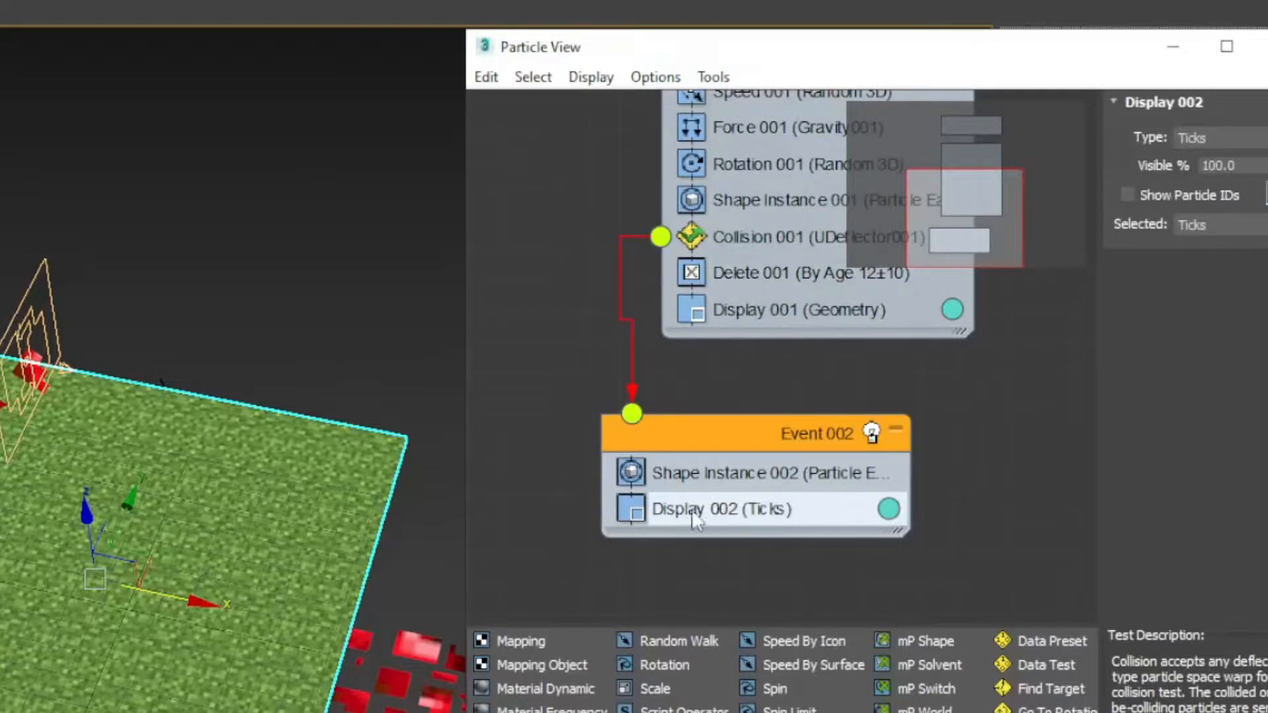
pyautogui.scroll(-3, 783, 700)
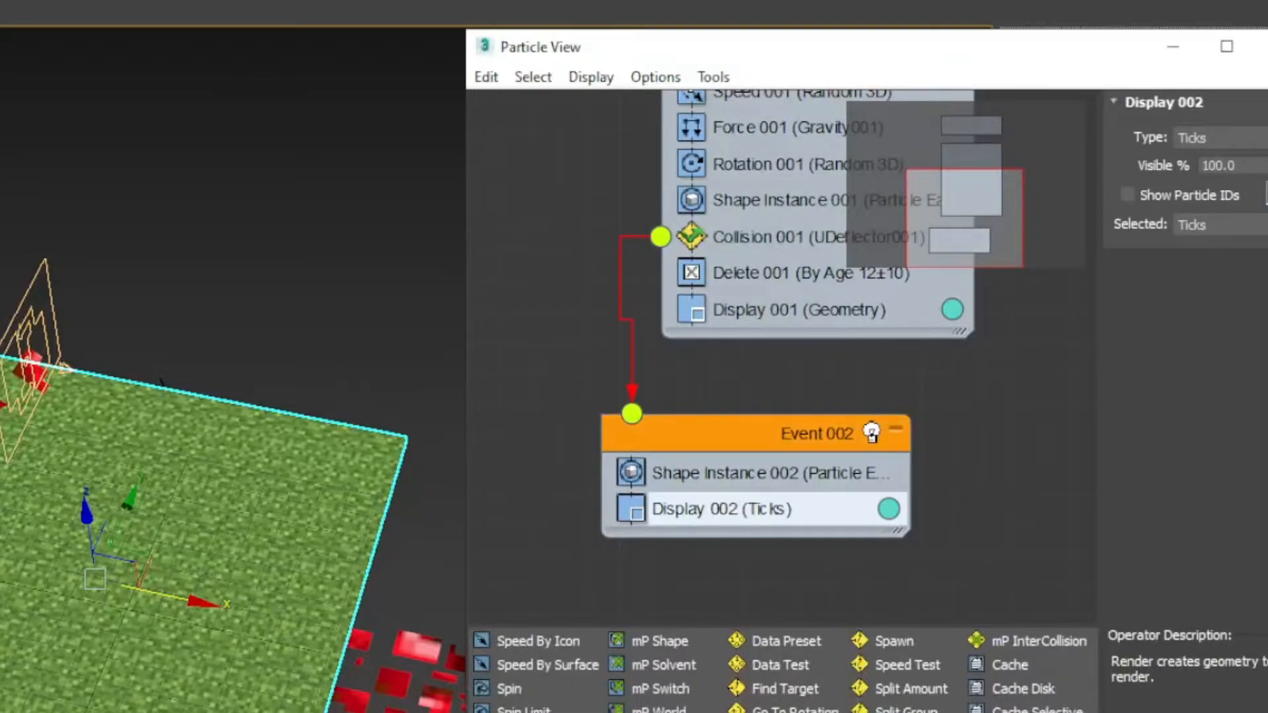
pyautogui.scroll(2, 567, 670)
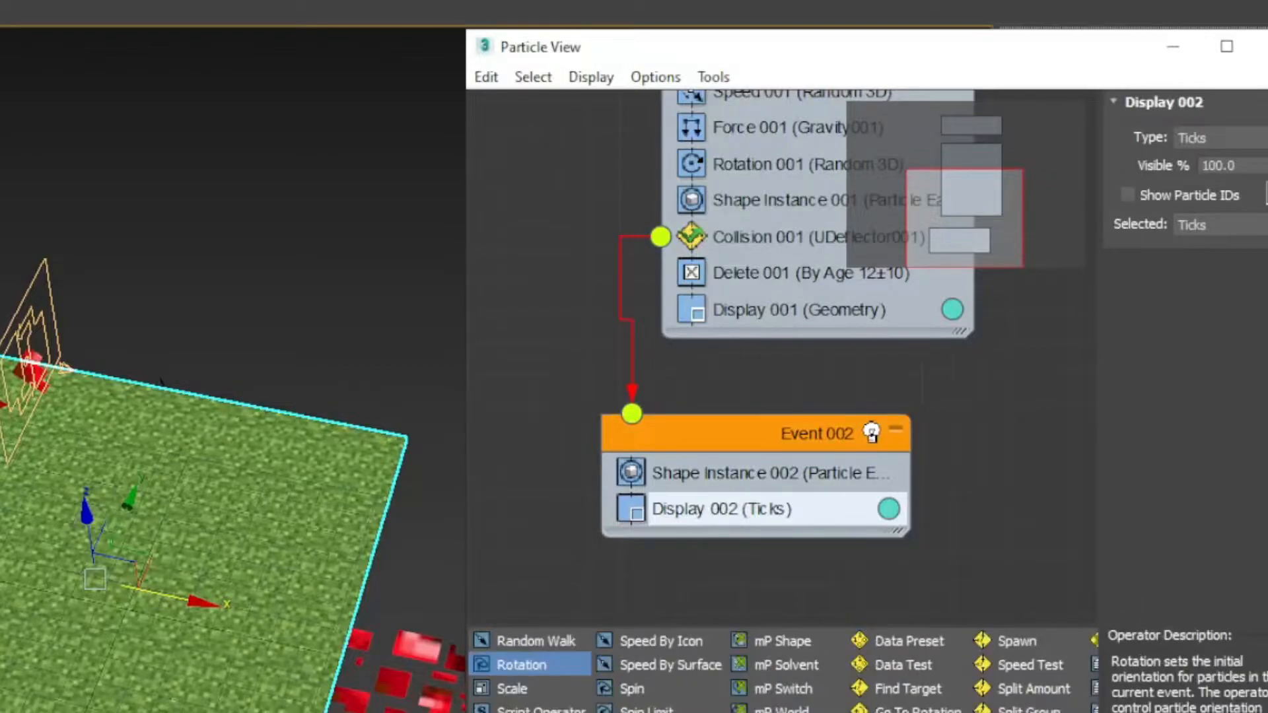
pyautogui.moveTo(566, 671); pyautogui.dragTo(708, 503)
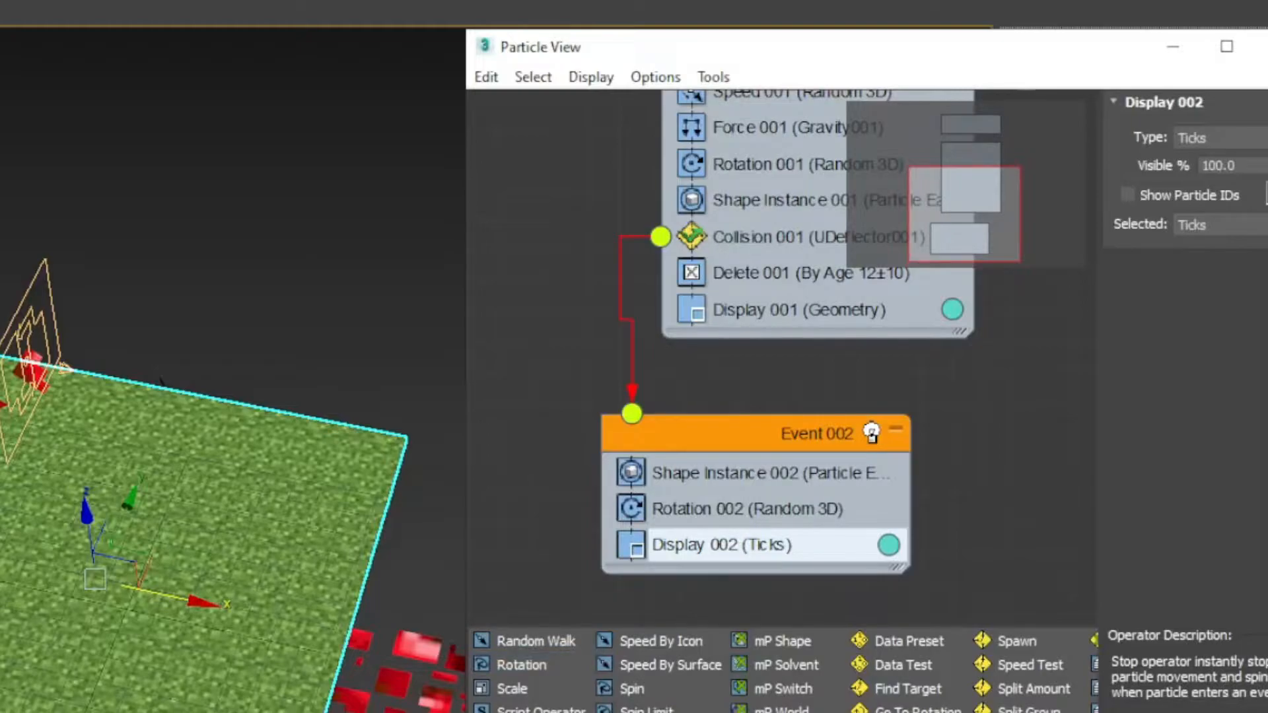
pyautogui.scroll(3, 783, 670)
pyautogui.moveTo(783, 565); pyautogui.dragTo(740, 536)
pyautogui.click(719, 546)
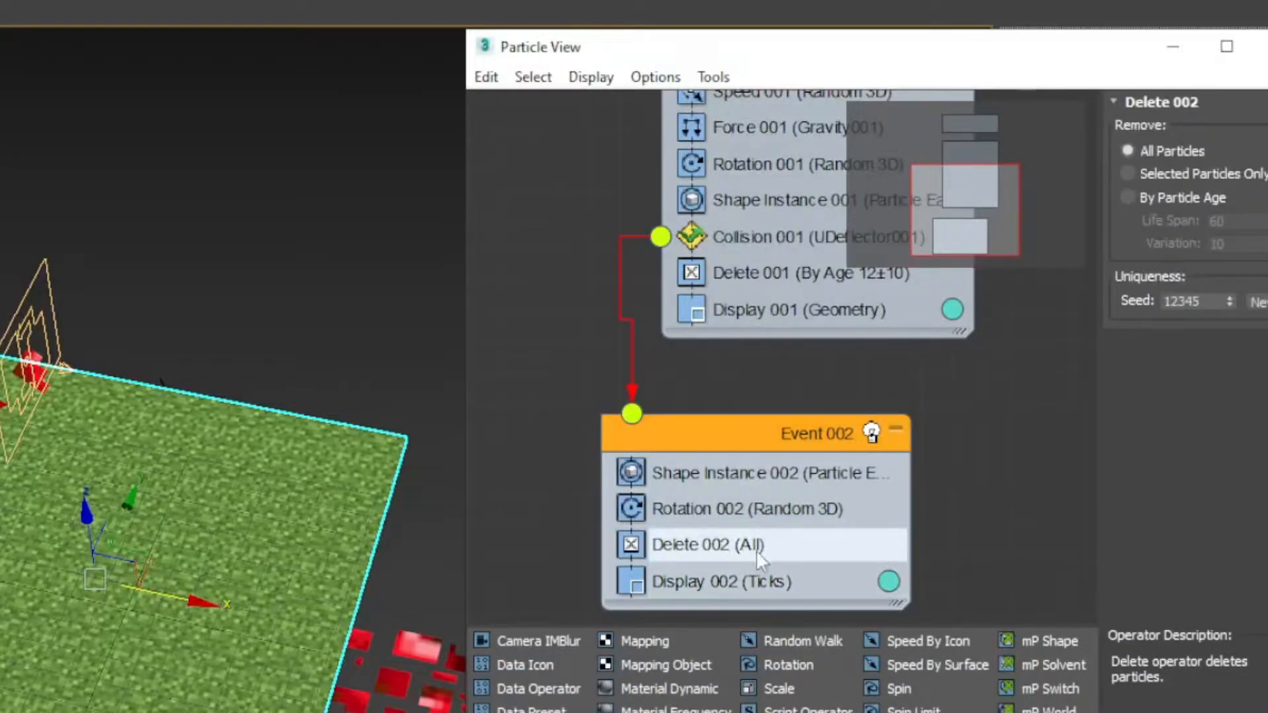
# - Set the orientation matrix of Rotation 002 to Speed Space Follow
pyautogui.click(799, 510)
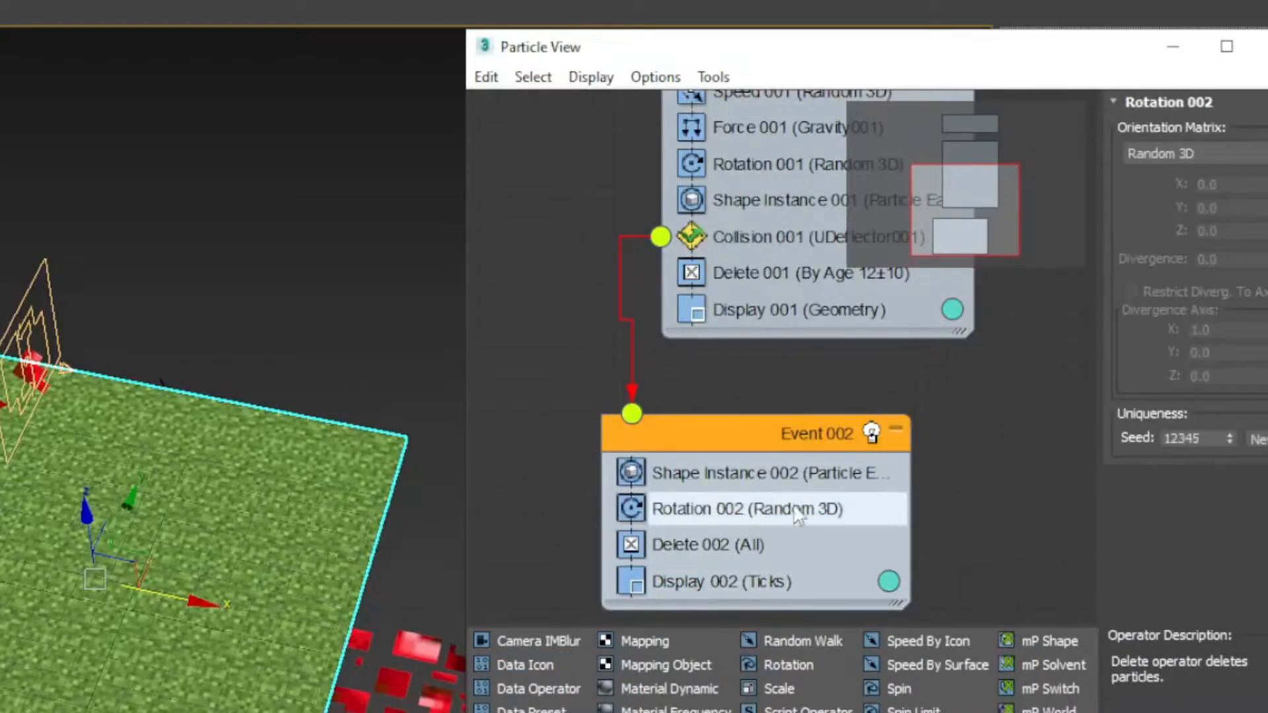
pyautogui.click(1207, 153)
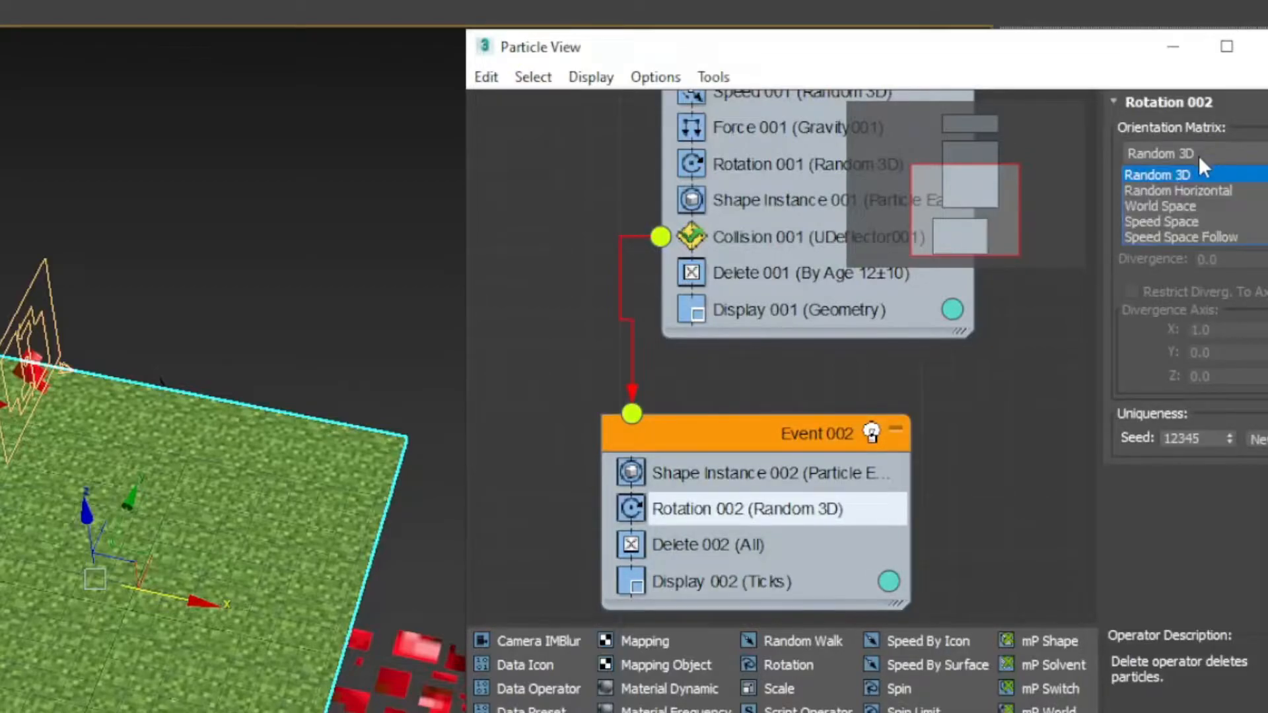
pyautogui.click(1207, 238)
# - Set Delete 002 to remove particles by particle age with a life span of 8
pyautogui.click(729, 543)
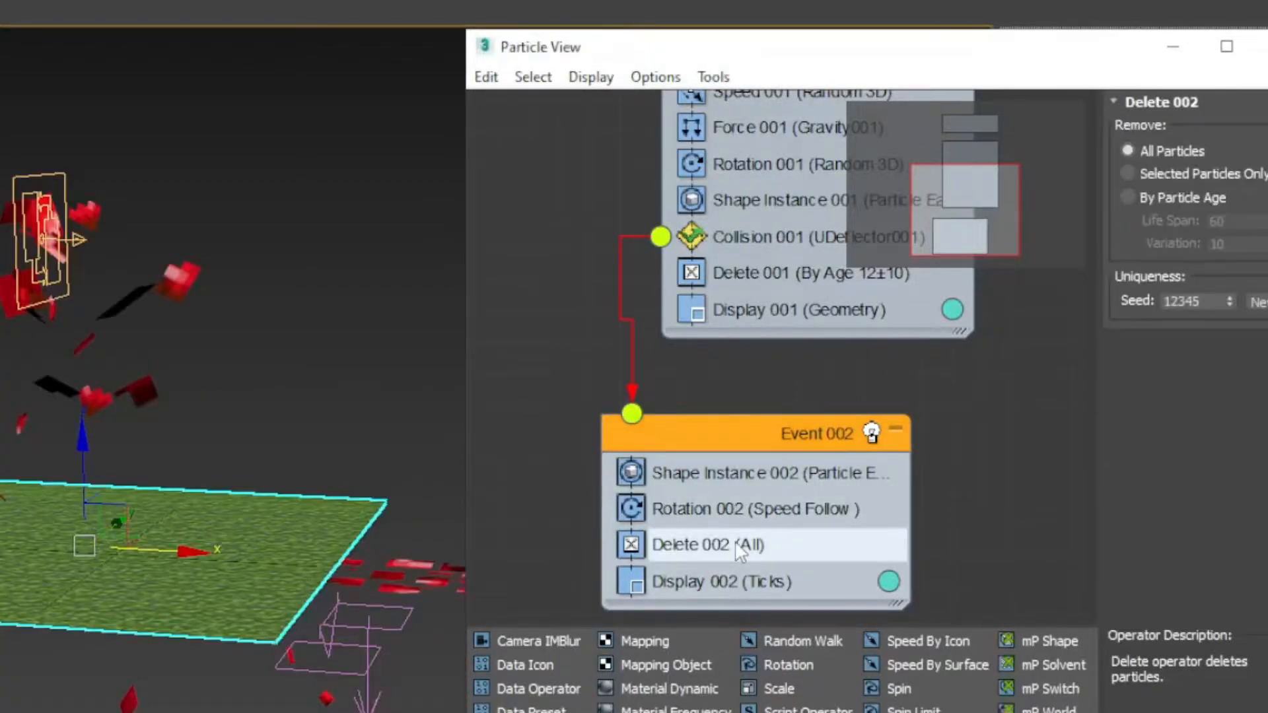
pyautogui.click(1128, 197)
pyautogui.doubleClick(1251, 225)
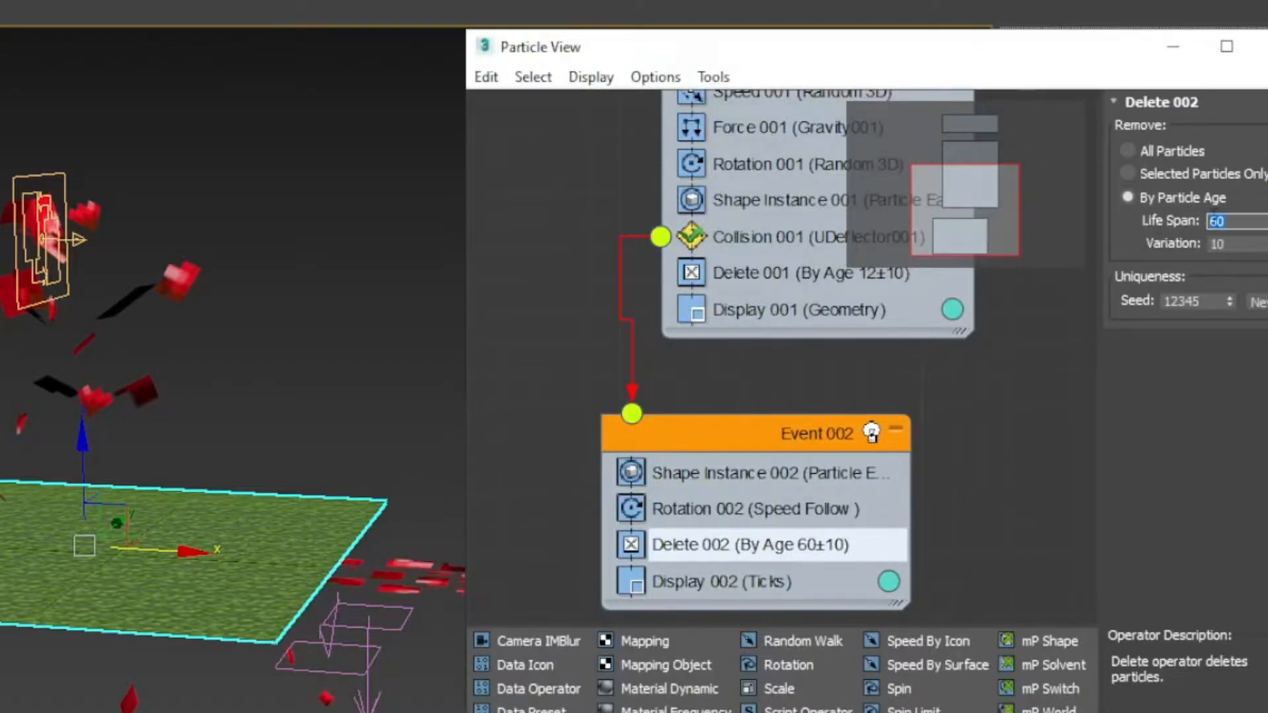
pyautogui.write('8')
pyautogui.press('Return')
# - Set the Display 002 type to Geometry and close Particle View
pyautogui.click(722, 582)
pyautogui.moveTo(672, 591); pyautogui.dragTo(703, 509, button='middle')
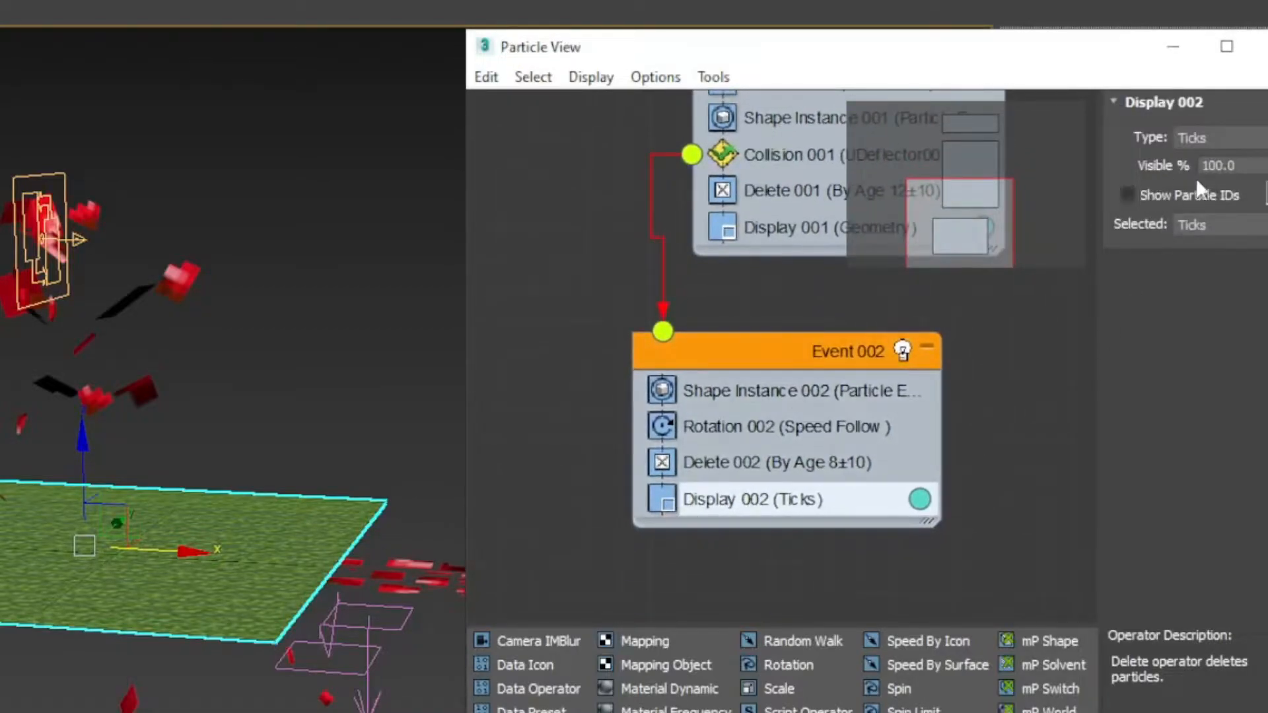
pyautogui.click(1229, 141)
pyautogui.click(1210, 258)
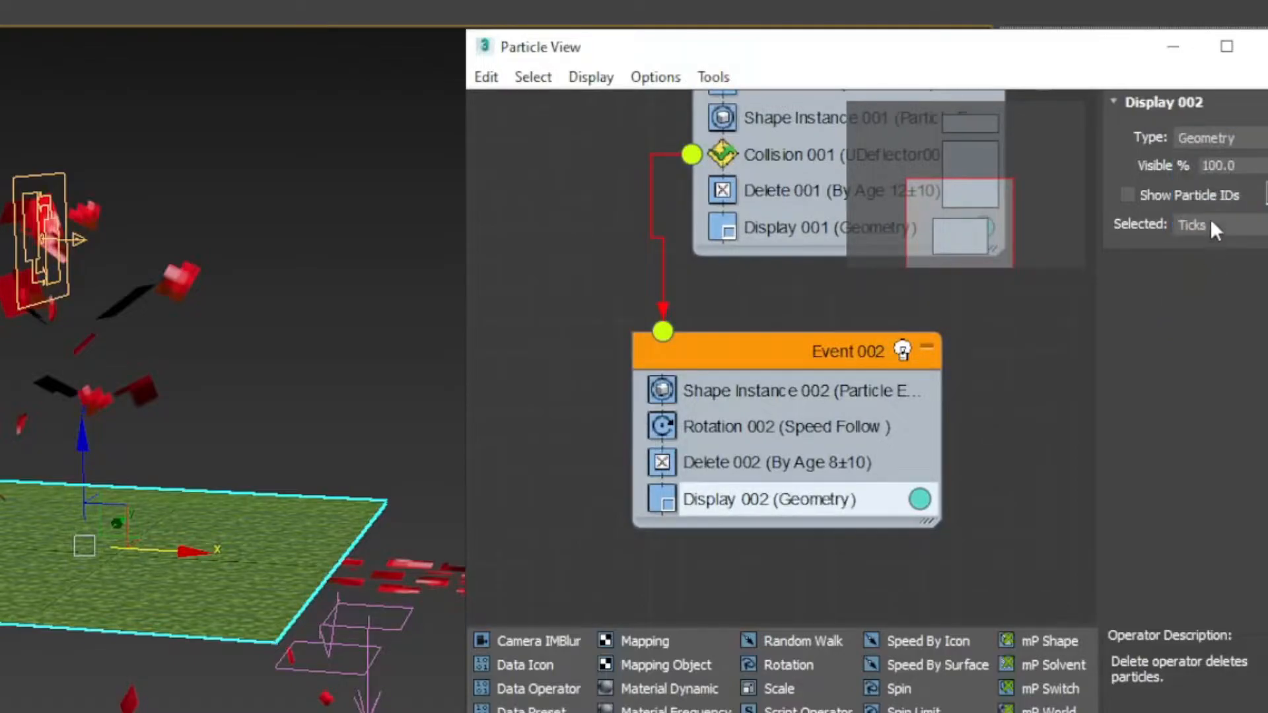
pyautogui.click(1262, 47)
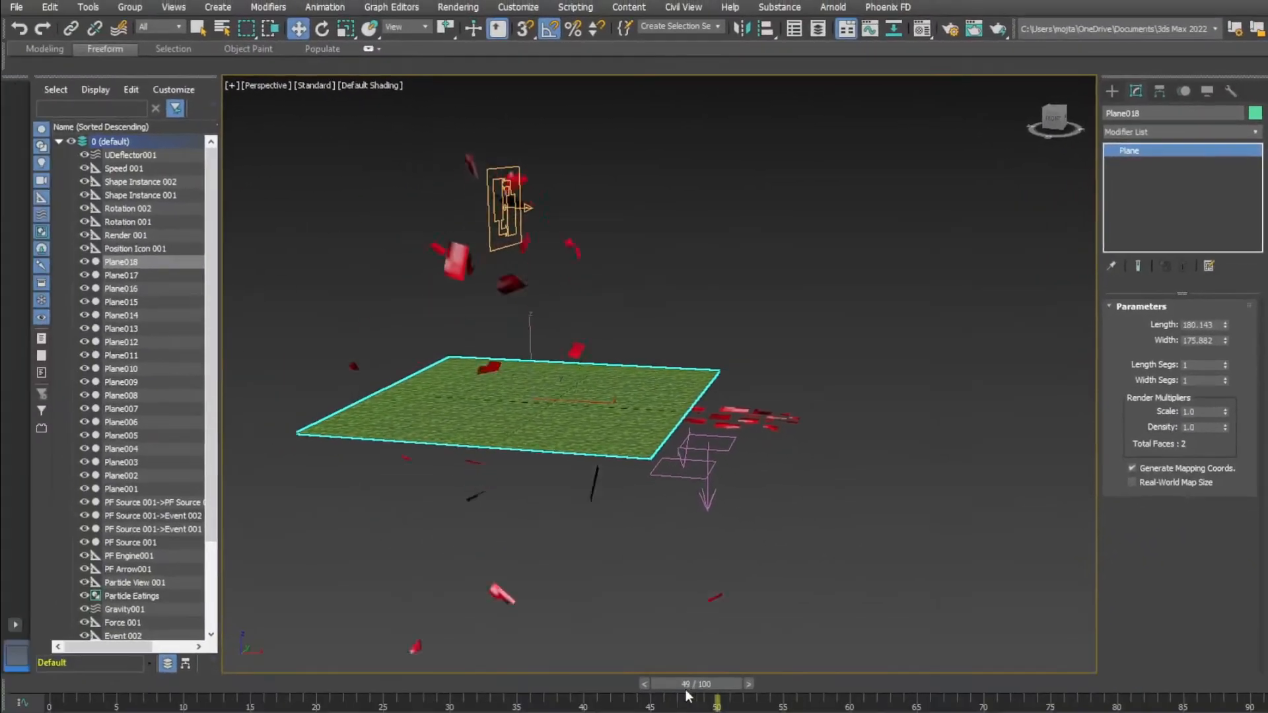
# - Scrub and play the animation to examine whether the falling particles collide with the grass plane
pyautogui.moveTo(686, 691); pyautogui.dragTo(101, 655)
pyautogui.keyDown('alt'); pyautogui.moveTo(650, 492); pyautogui.dragTo(625, 537, button='middle'); pyautogui.keyUp('alt')
pyautogui.press('/')
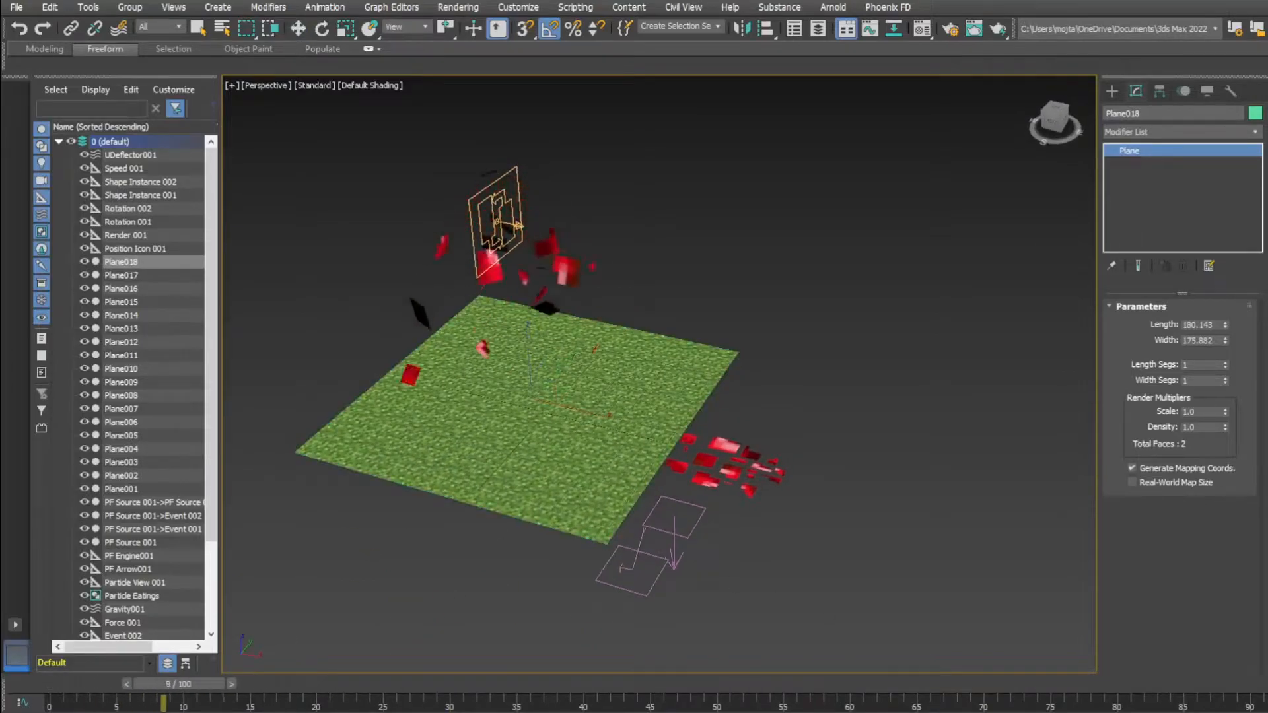
pyautogui.press('/')
pyautogui.keyDown('alt'); pyautogui.moveTo(626, 536); pyautogui.dragTo(674, 502, button='middle'); pyautogui.keyUp('alt')
pyautogui.moveTo(724, 687); pyautogui.dragTo(316, 685)
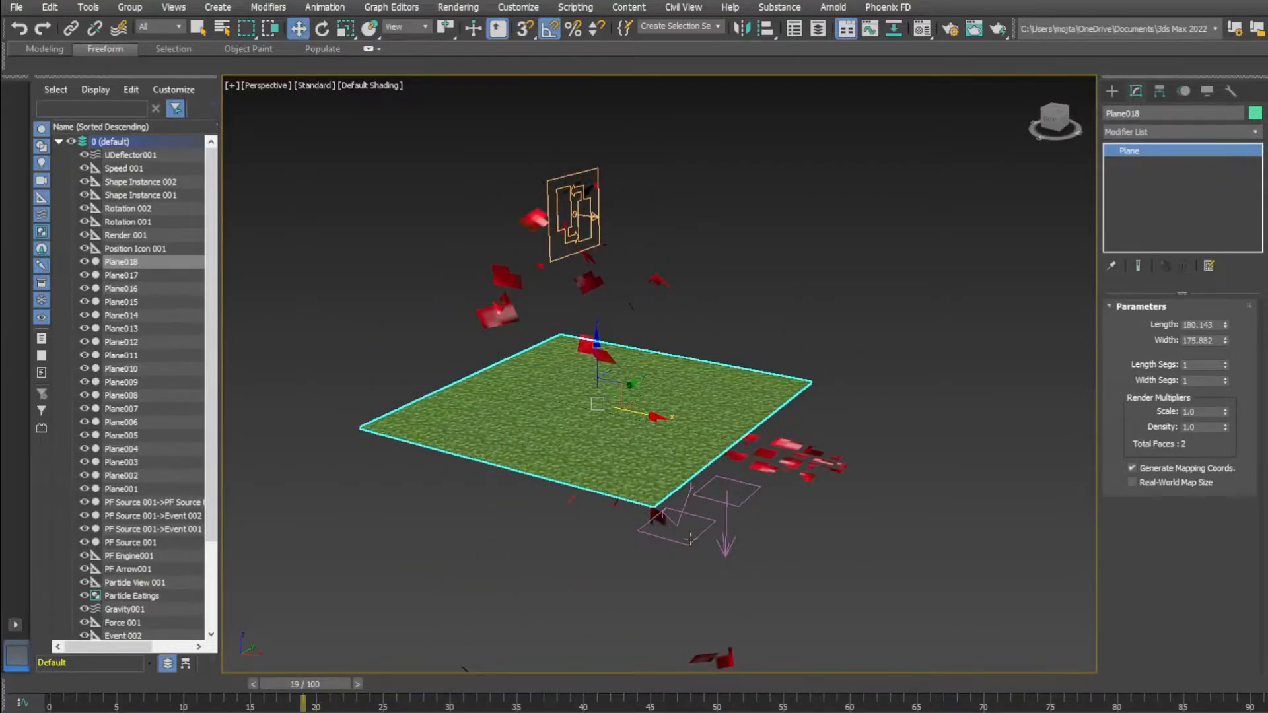
# - Assign the grass plane Plane018 as the object of UDeflector001 and play the animation
pyautogui.click(690, 538)
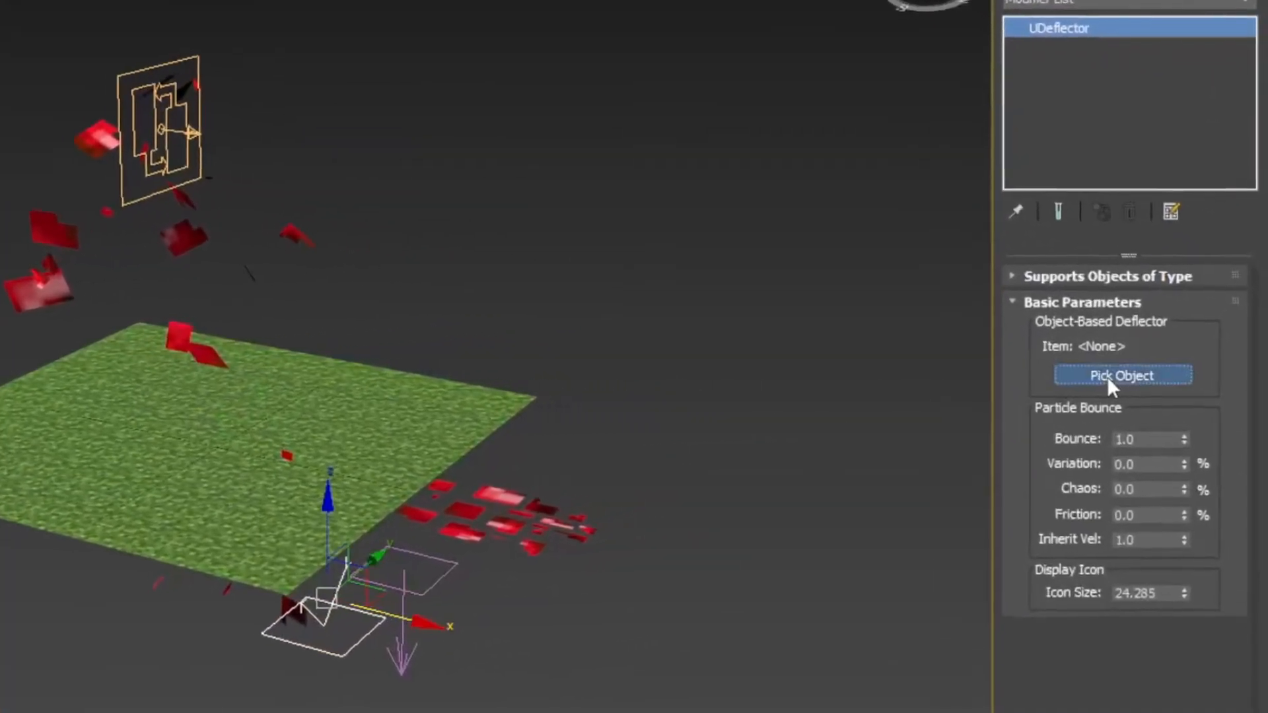
pyautogui.click(1130, 372)
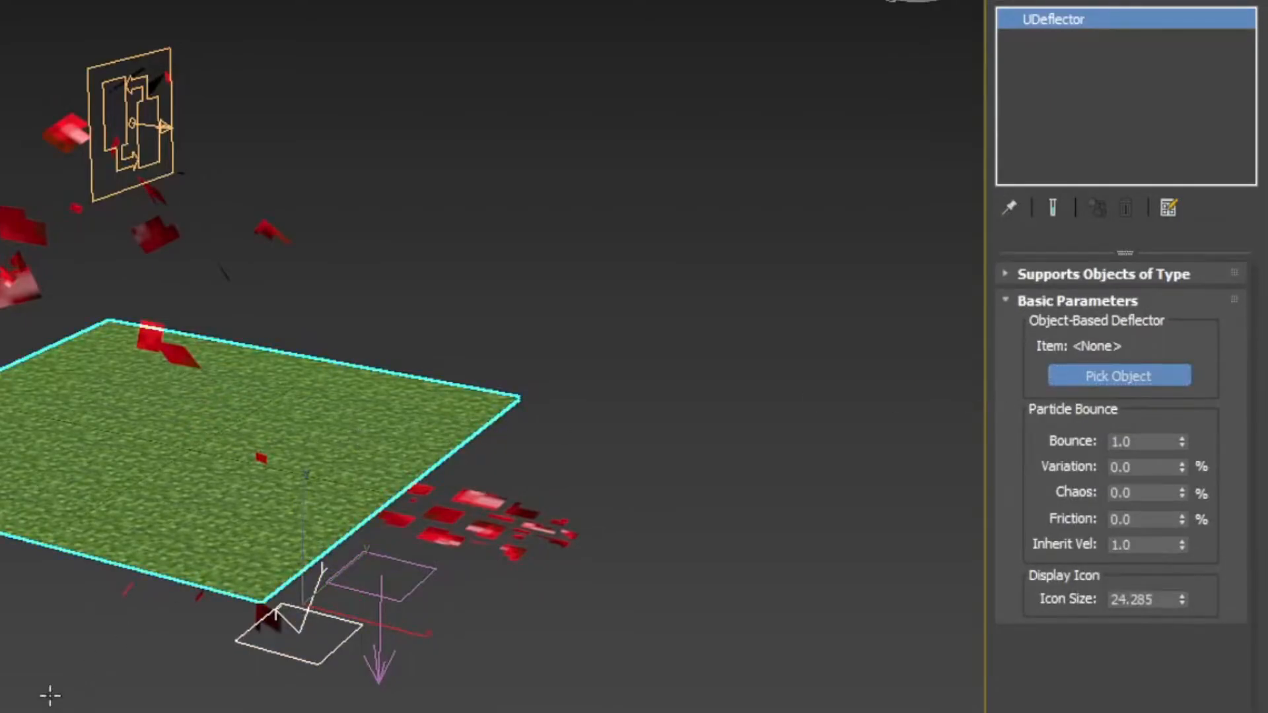
pyautogui.click(99, 529)
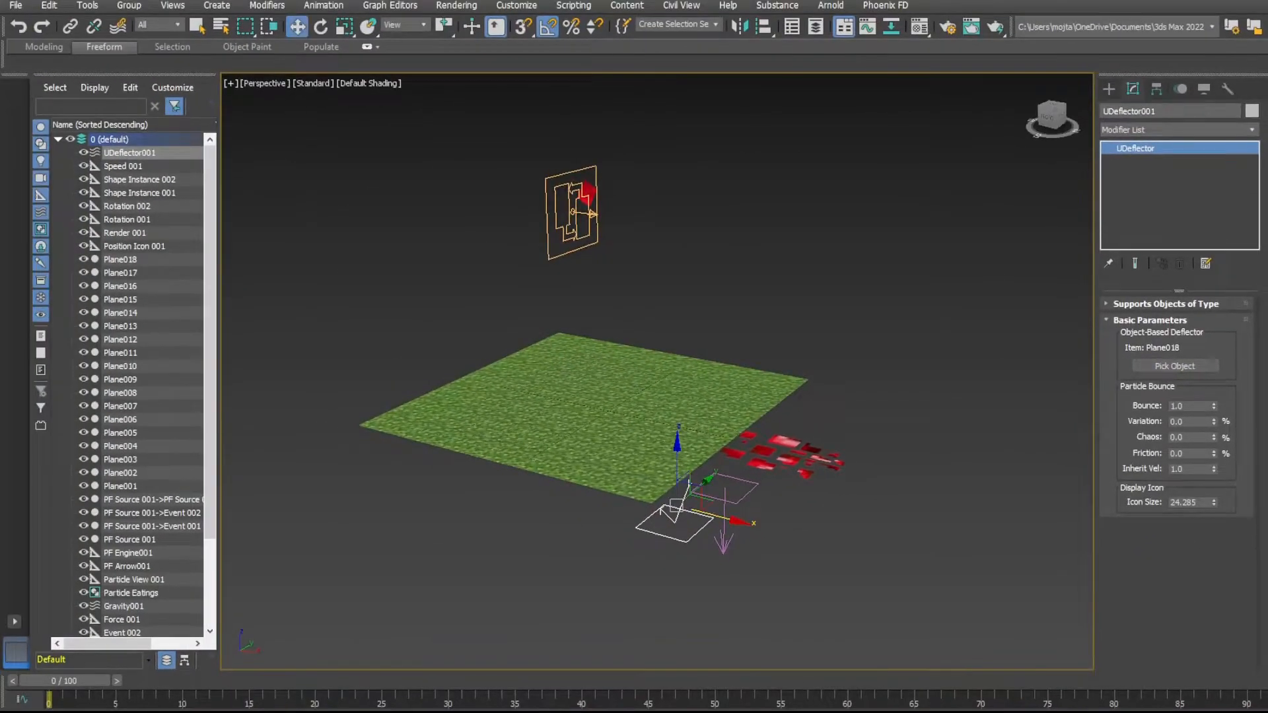
pyautogui.press('/')
pyautogui.press('z')
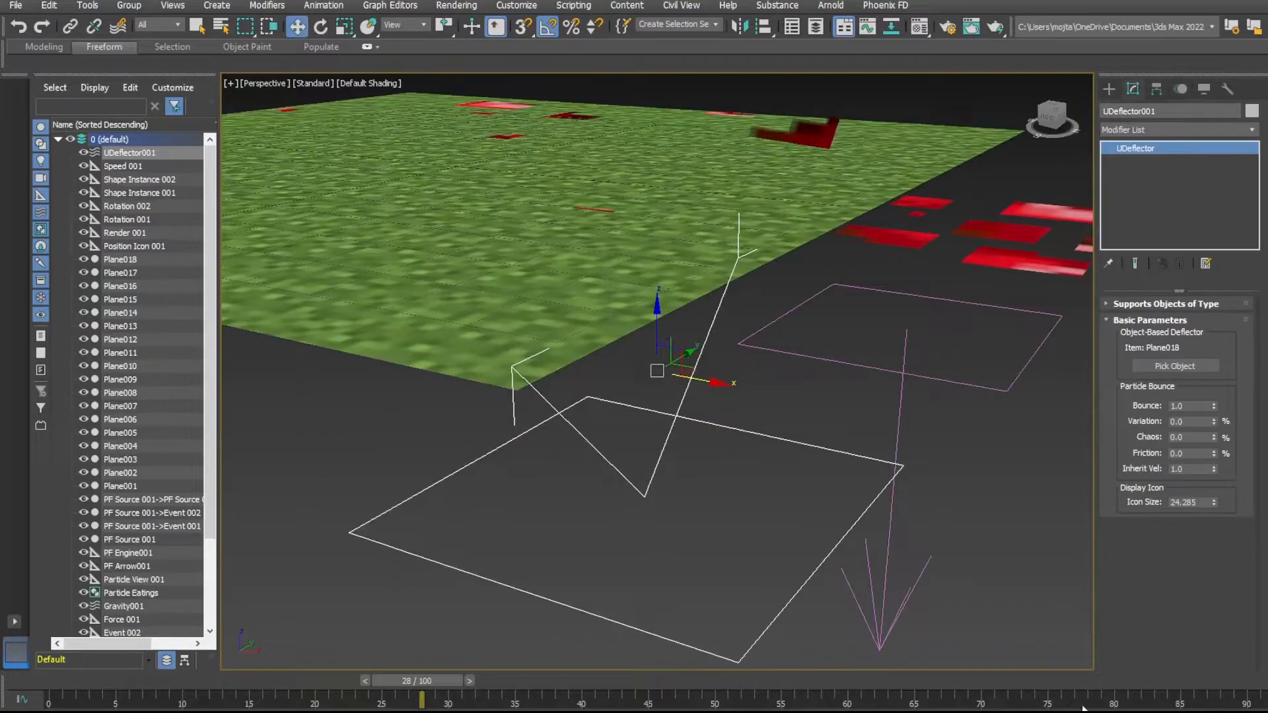
# - Scale the grass plane up uniformly so that it extends beneath the source apple pieces
pyautogui.click(801, 467)
pyautogui.press('z')
pyautogui.click(688, 380)
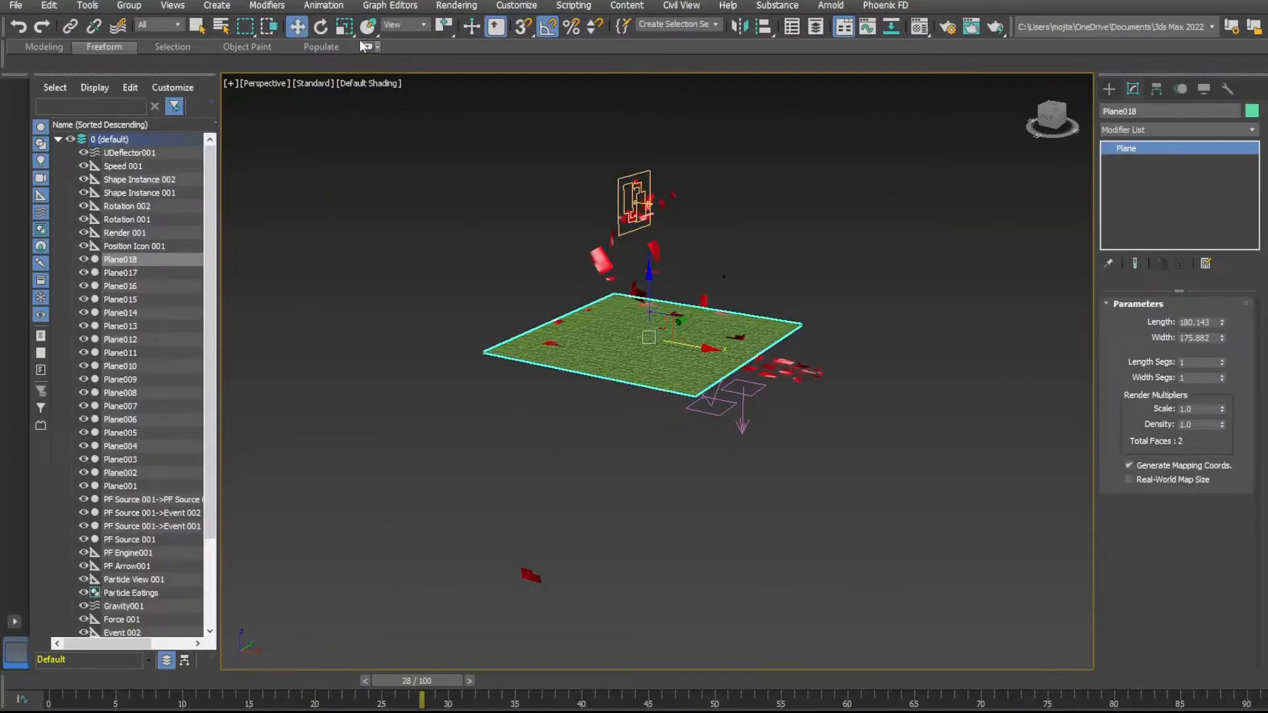
pyautogui.press('r')
pyautogui.moveTo(694, 322); pyautogui.dragTo(569, 500)
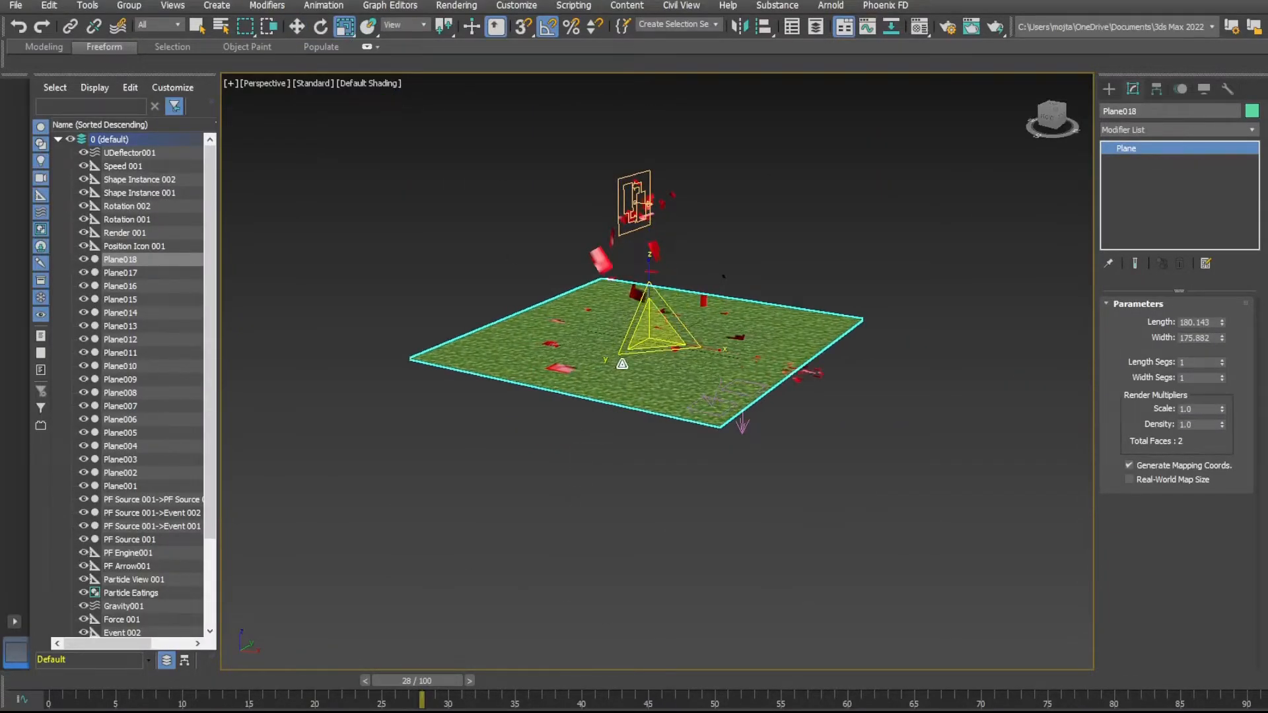
# - Deselect everything and replay the animation from the first frame to examine how the particles land on the enlarged grass plane
pyautogui.press('z')
pyautogui.click(535, 492)
pyautogui.press('Home')
pyautogui.press('/')
pyautogui.moveTo(198, 578); pyautogui.dragTo(254, 676, button='middle')
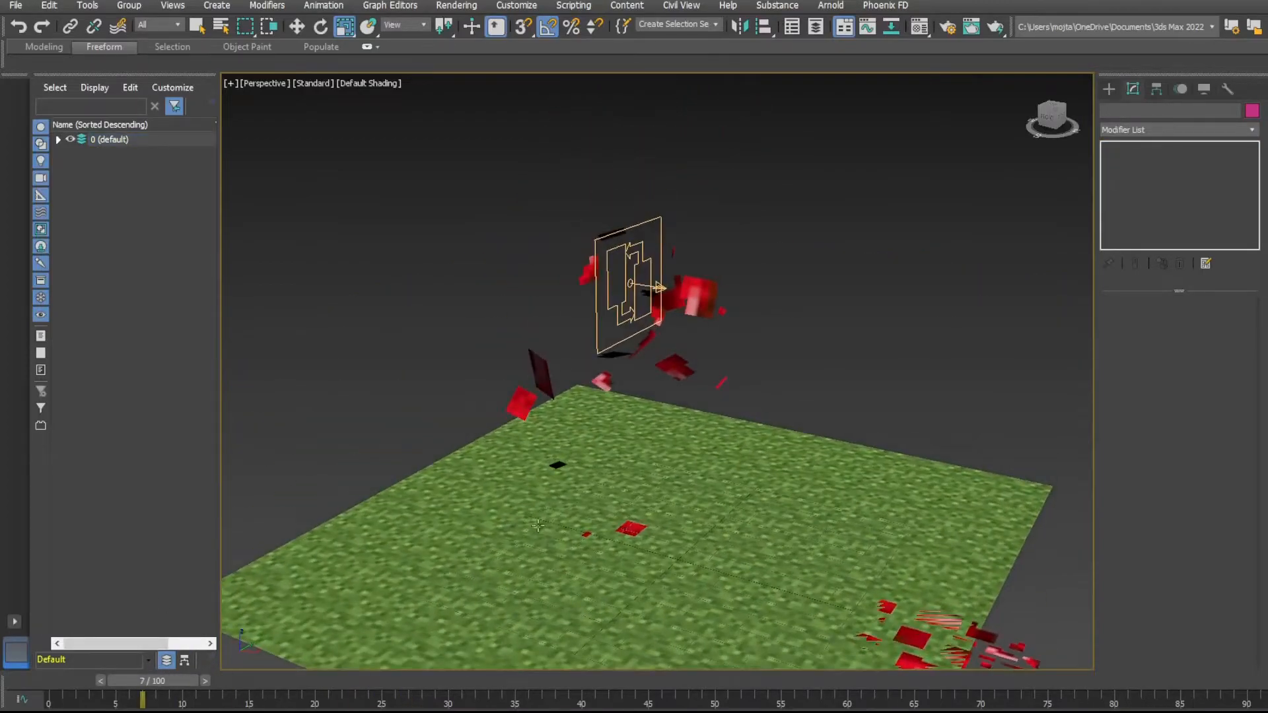
pyautogui.hotkey('ctrl', 'd')
pyautogui.press('Home')
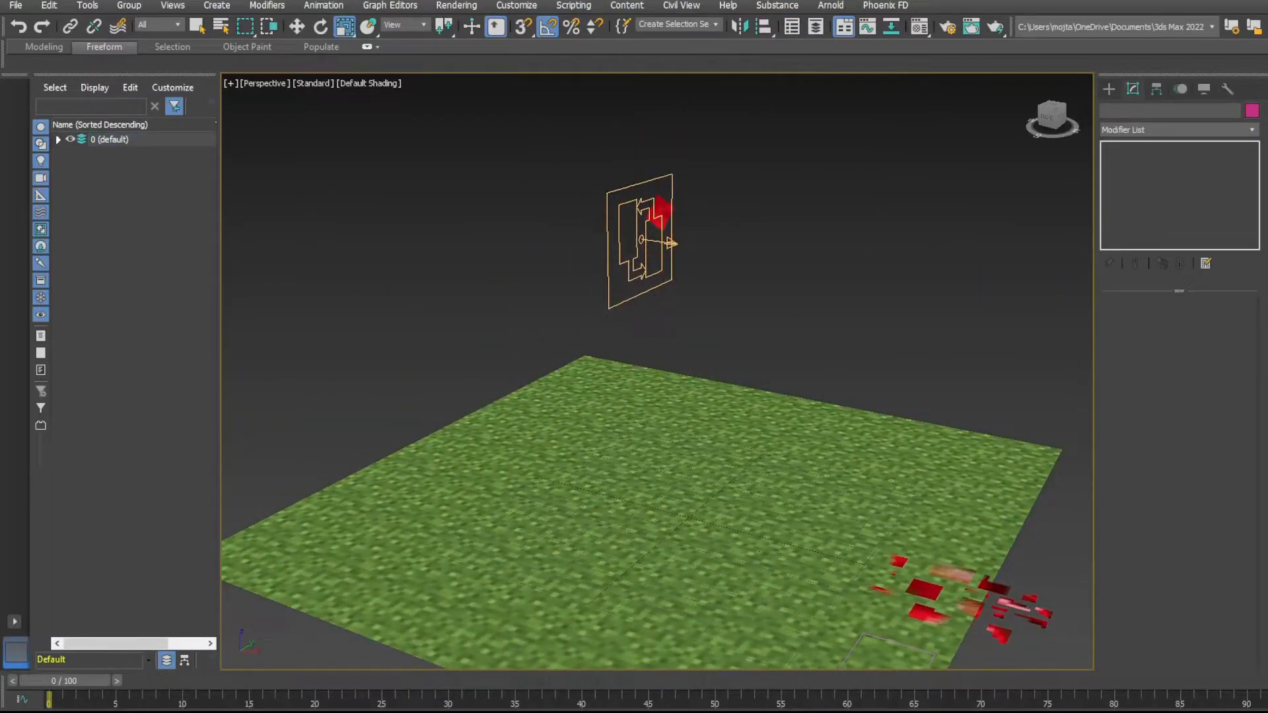
pyautogui.press('/')
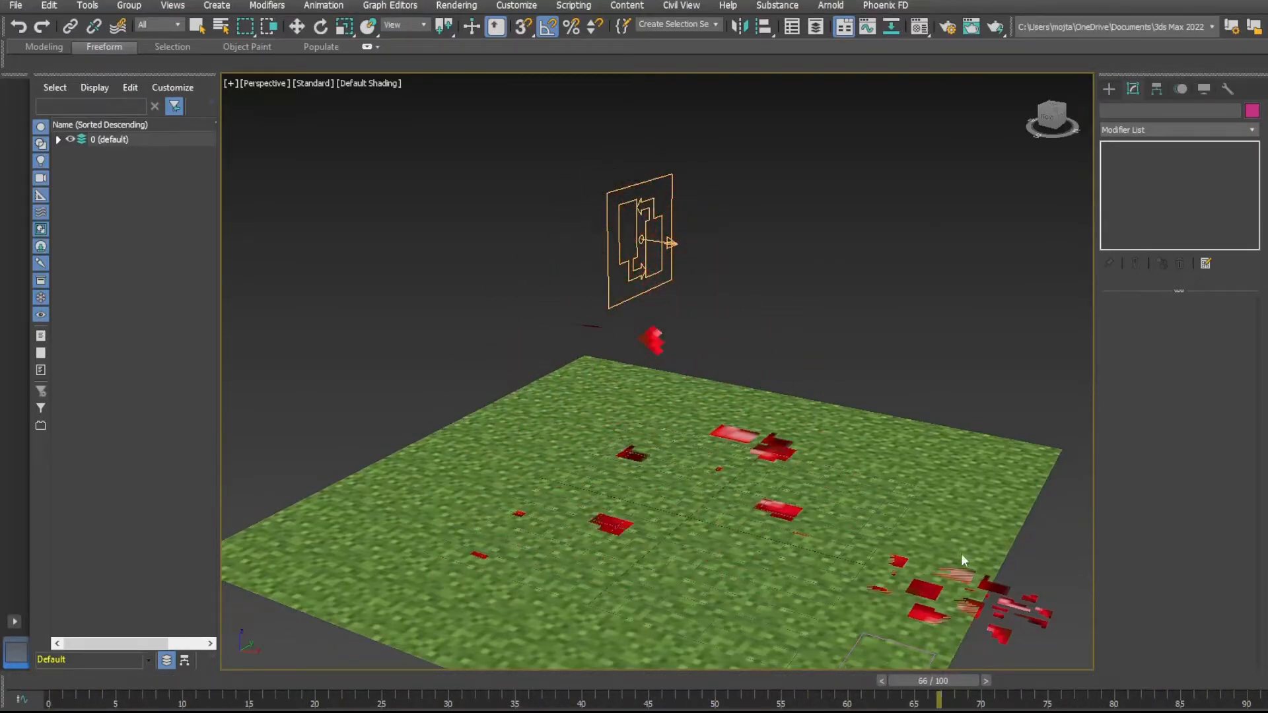
pyautogui.moveTo(976, 569); pyautogui.dragTo(966, 566, button='middle')
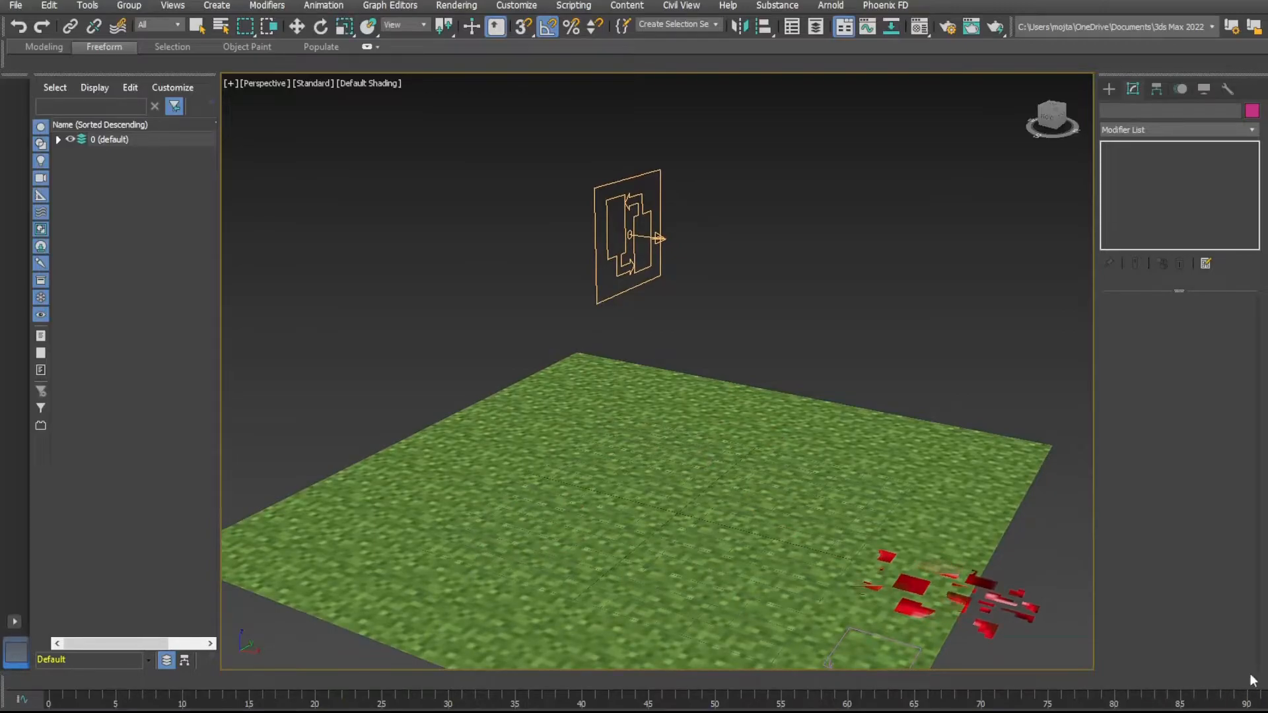
# - Move the Particle Eatings group off the grass plane, clear of its edge along the X axis
pyautogui.press('r')
pyautogui.scroll(-4, 661, 443)
pyautogui.moveTo(747, 418); pyautogui.dragTo(693, 480, button='middle')
pyautogui.click(789, 488)
pyautogui.click(590, 412)
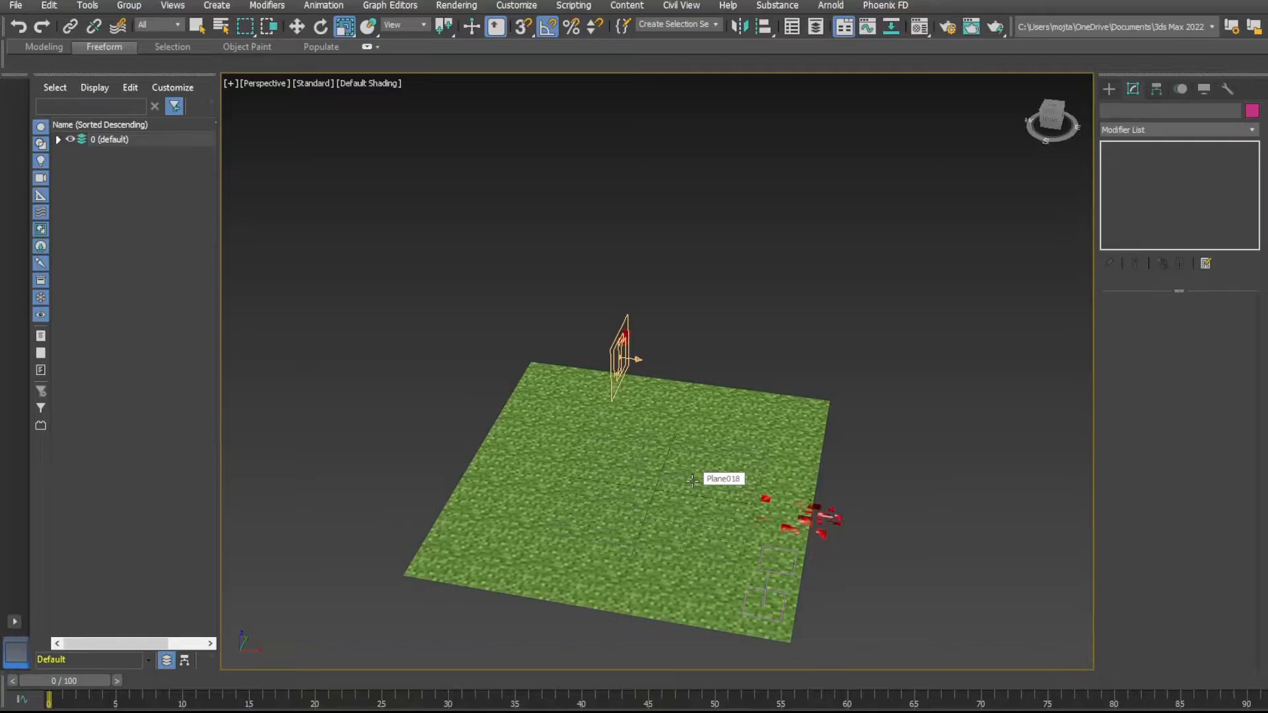
pyautogui.click(829, 526)
pyautogui.scroll(5, 822, 353)
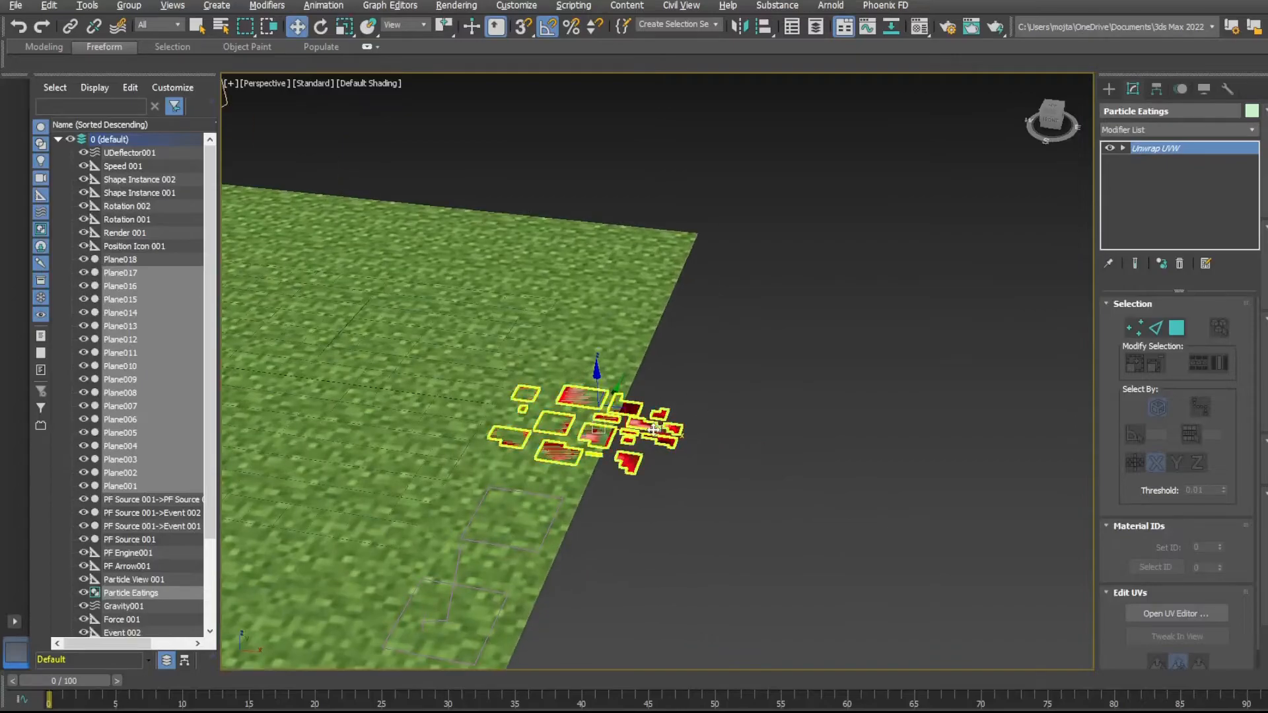
pyautogui.keyDown('alt'); pyautogui.moveTo(751, 465); pyautogui.dragTo(707, 307, button='middle'); pyautogui.keyUp('alt')
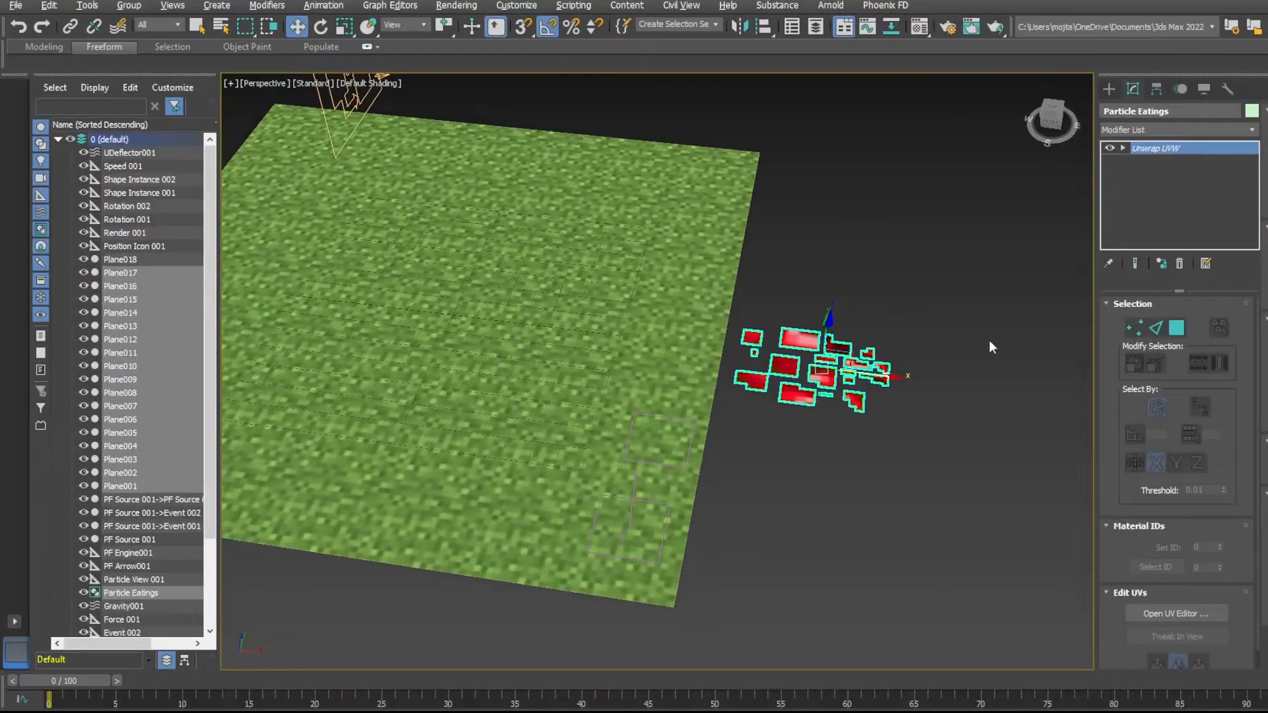
pyautogui.moveTo(853, 316); pyautogui.dragTo(850, 323, button='middle')
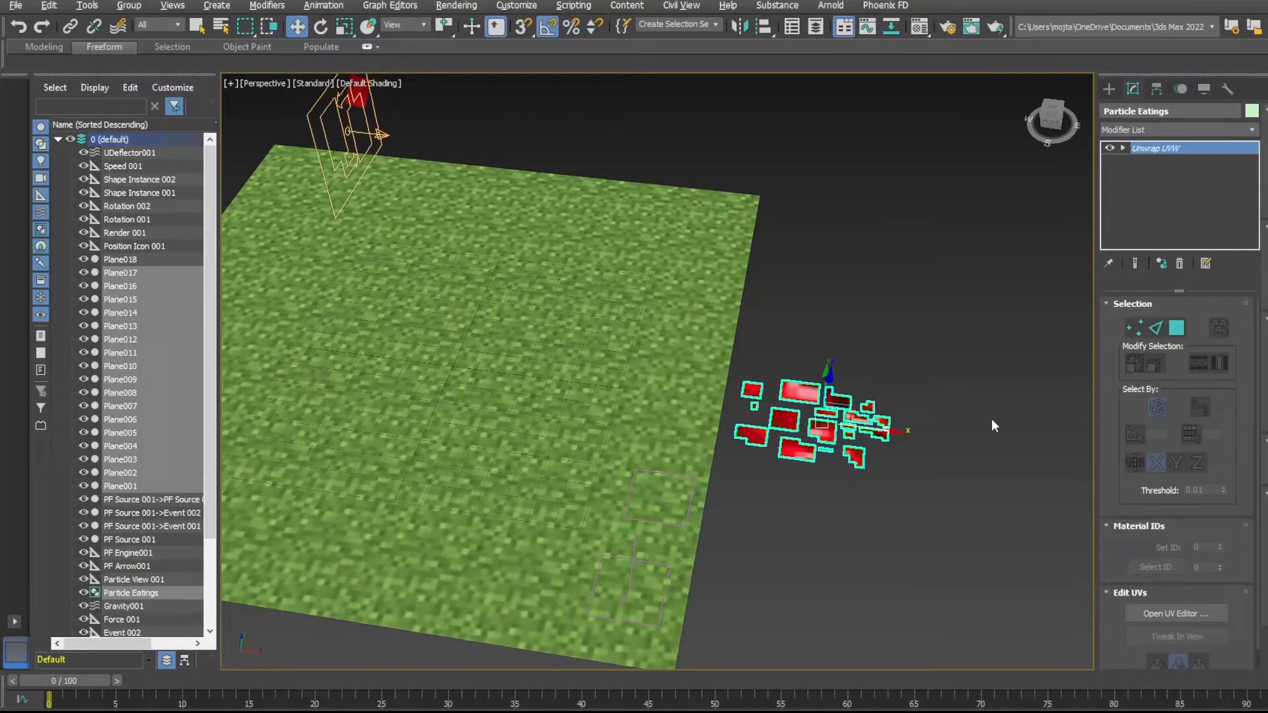
pyautogui.scroll(-1, 1107, 497)
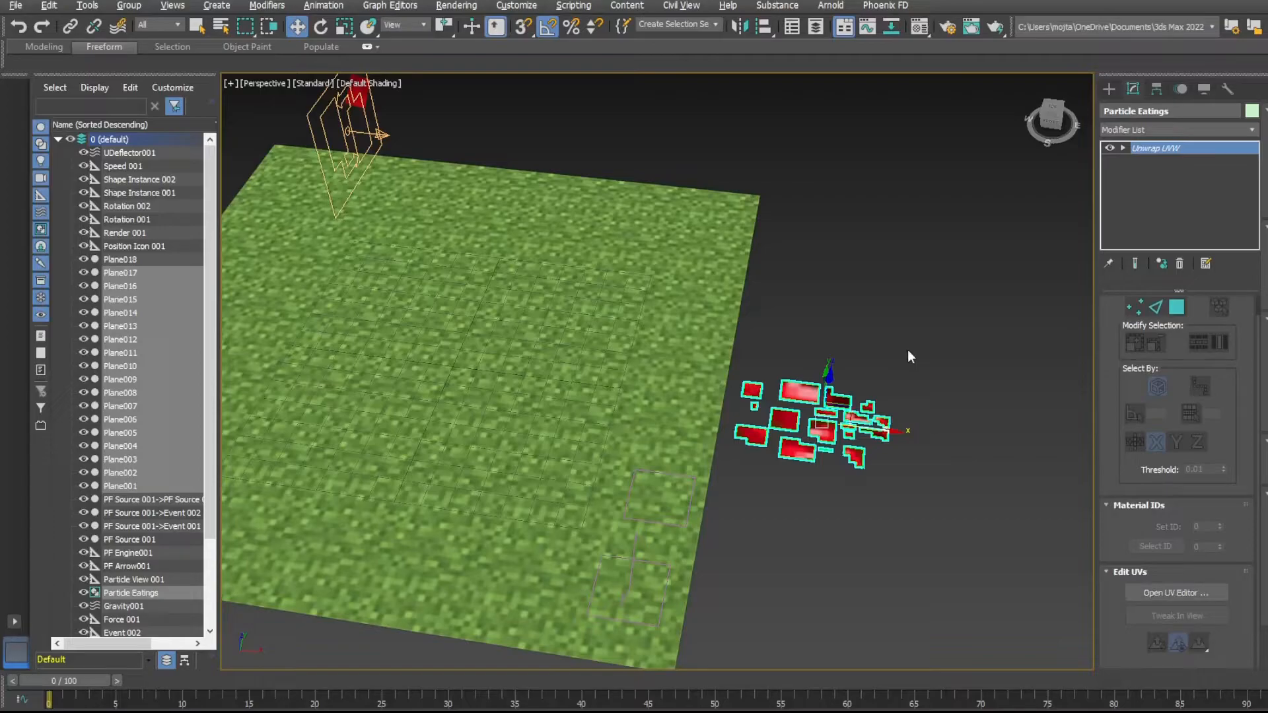
# - Replace the apple material's diffuse bitmap with cookie.png and return to the parent material
pyautogui.press('m')
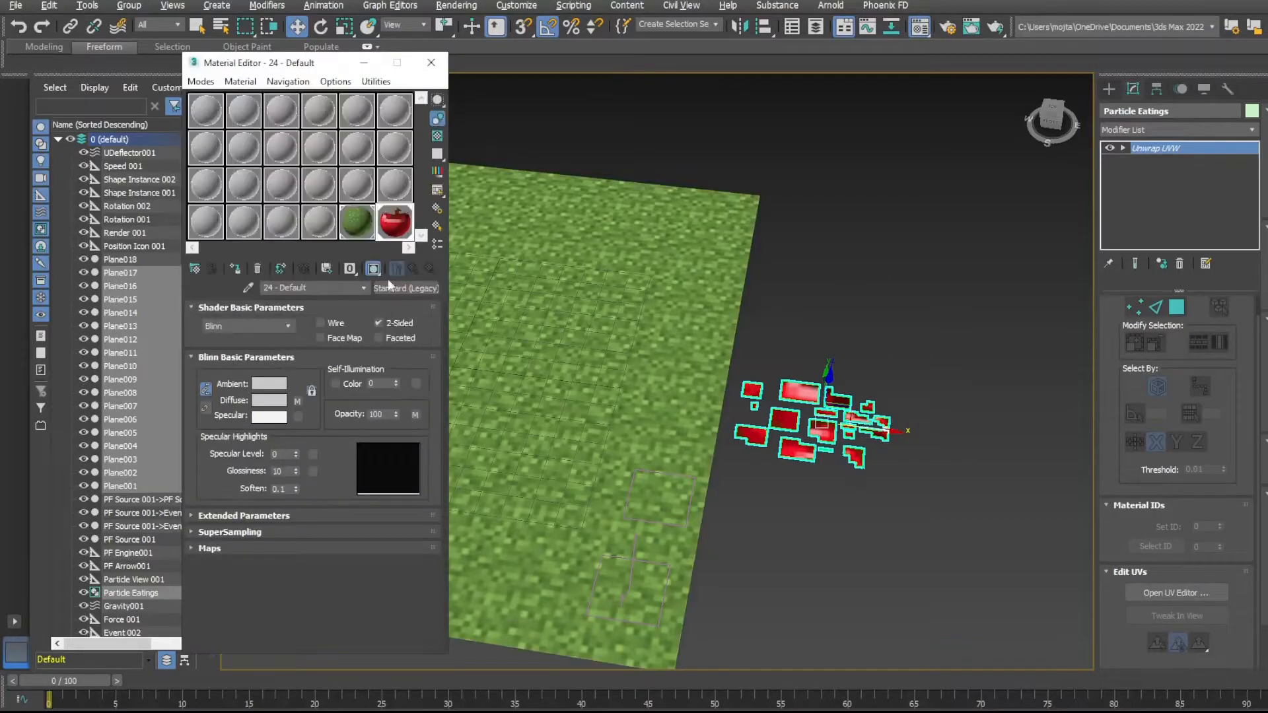
pyautogui.click(298, 401)
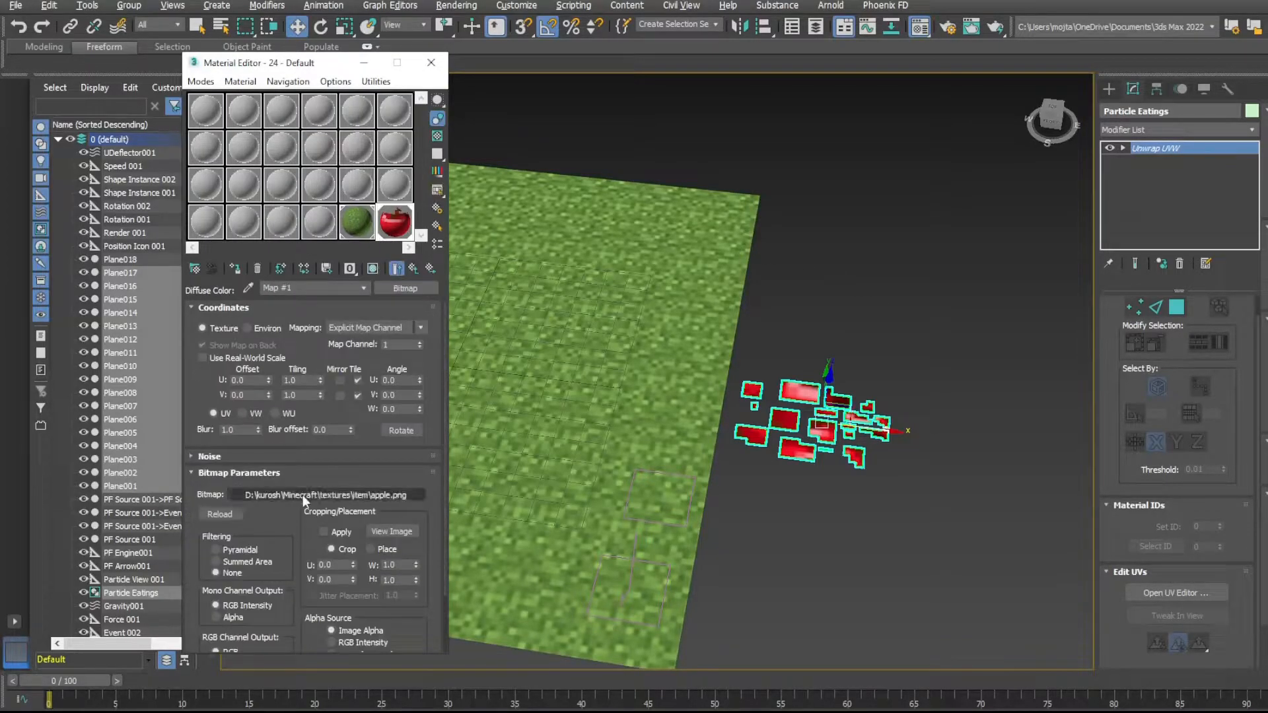
pyautogui.click(305, 495)
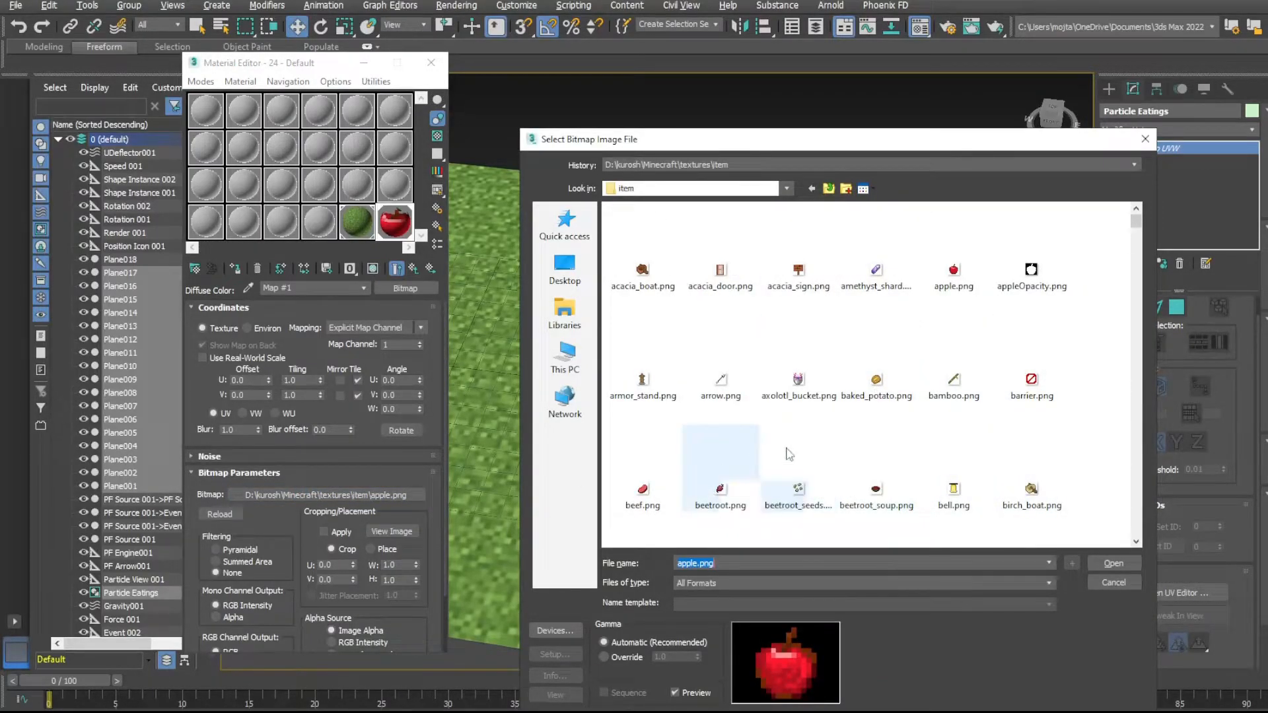
pyautogui.scroll(-5, 801, 394)
pyautogui.click(720, 380)
pyautogui.click(664, 377)
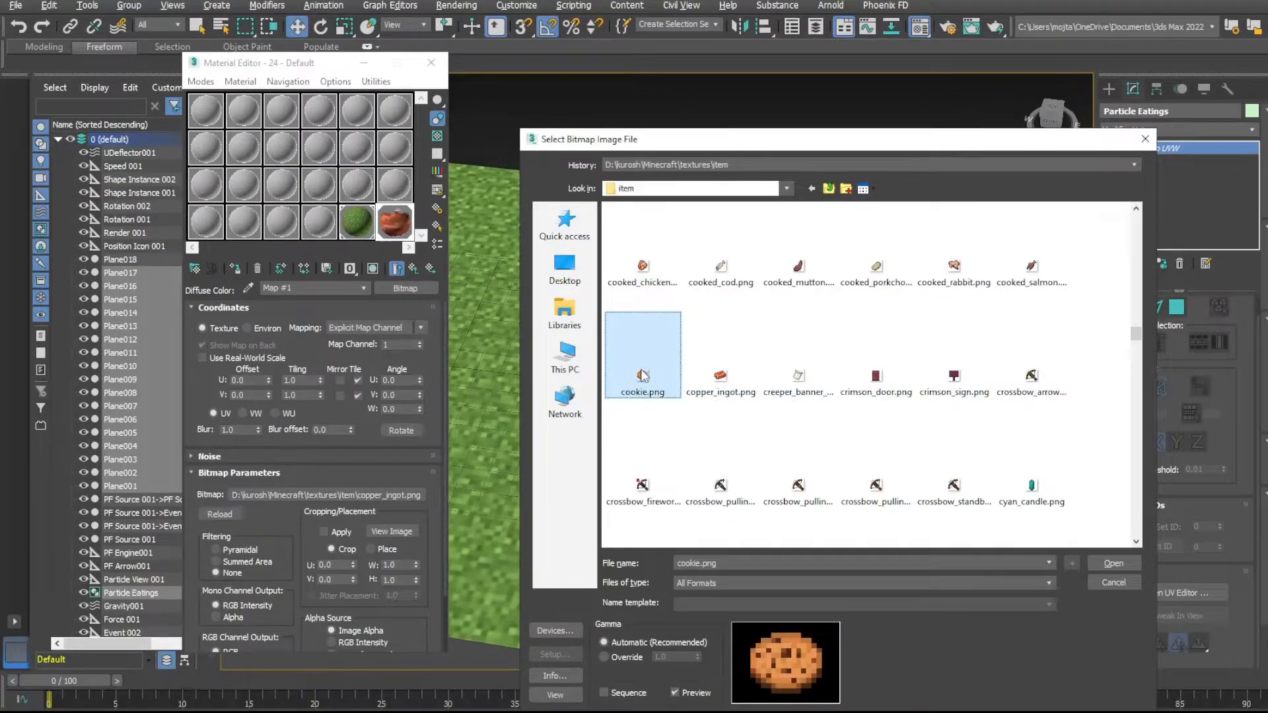
pyautogui.doubleClick(643, 375)
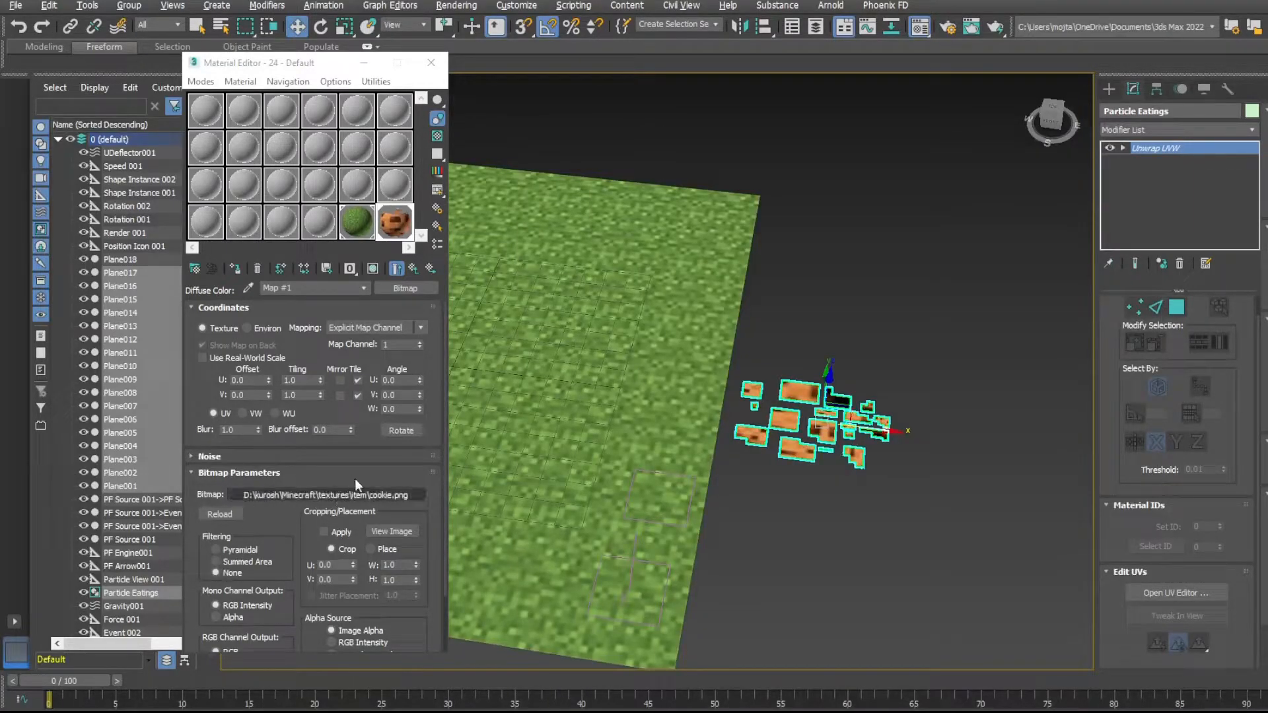
pyautogui.click(411, 271)
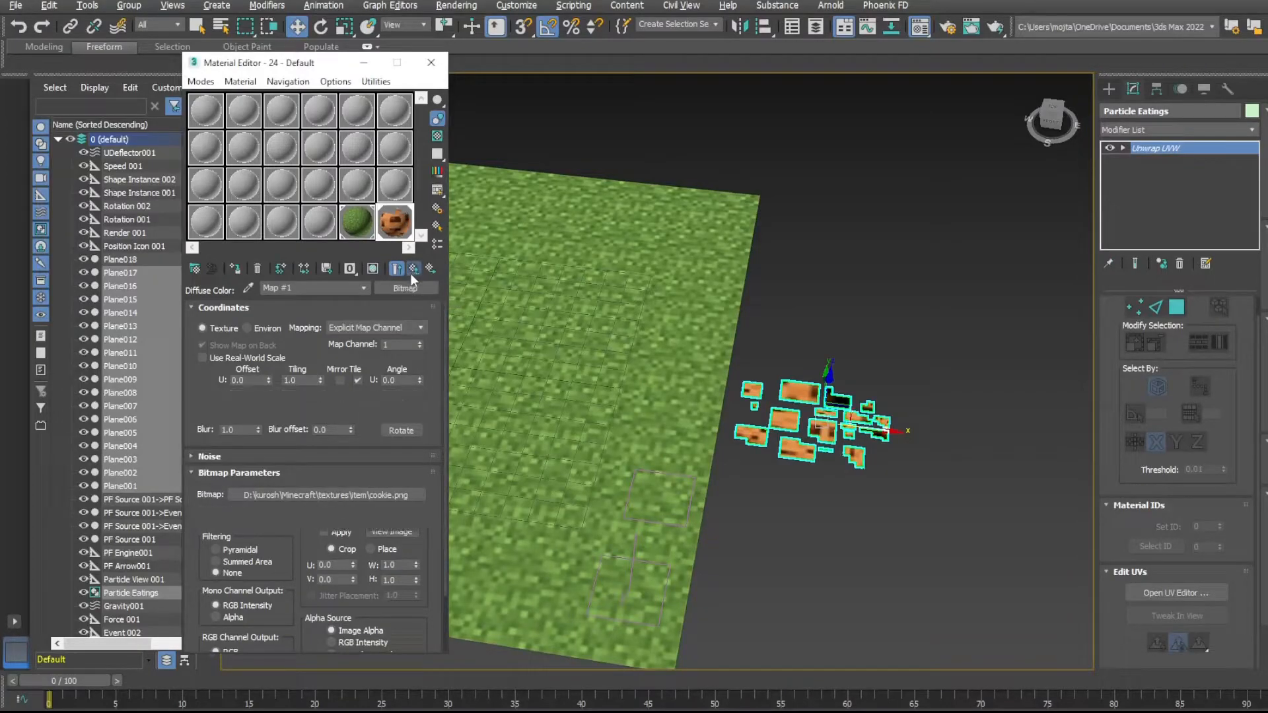
# - Open cookie.png in Paint and turn it into an opacity mask with a black background and a solid white cookie
pyautogui.click(411, 273)
pyautogui.click(415, 414)
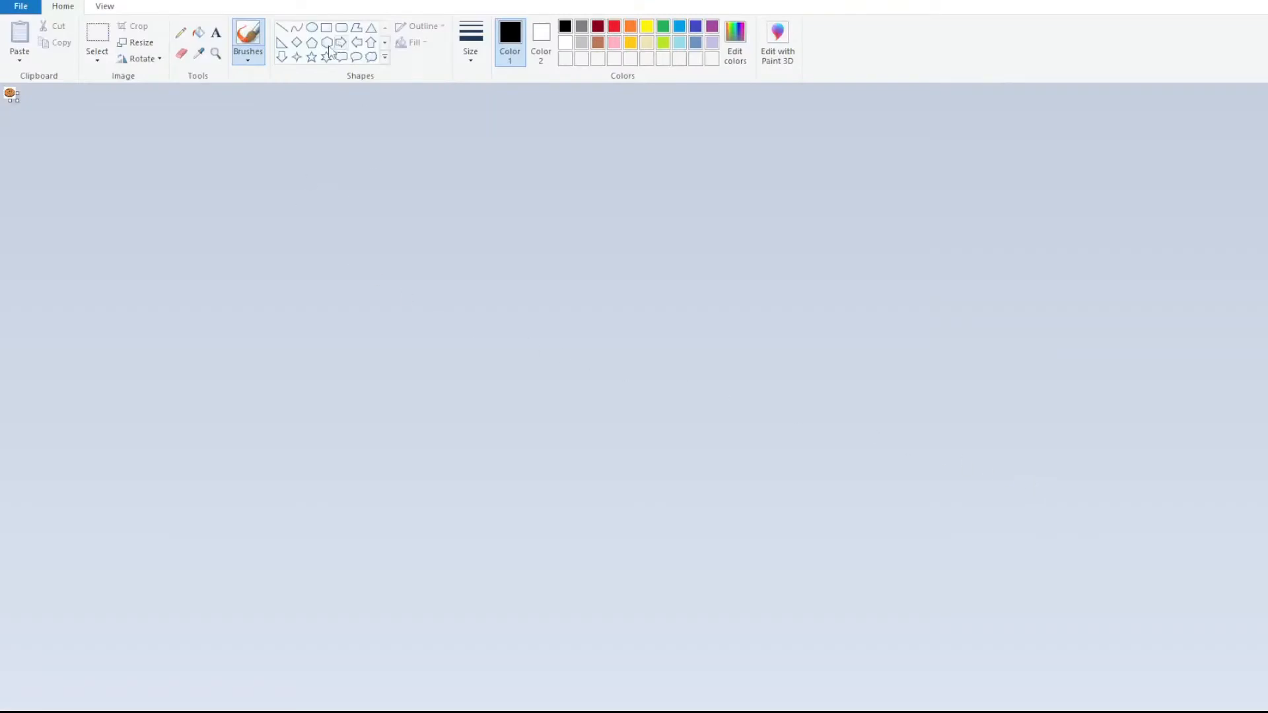
pyautogui.click(215, 54)
pyautogui.click(21, 102)
pyautogui.click(21, 102)
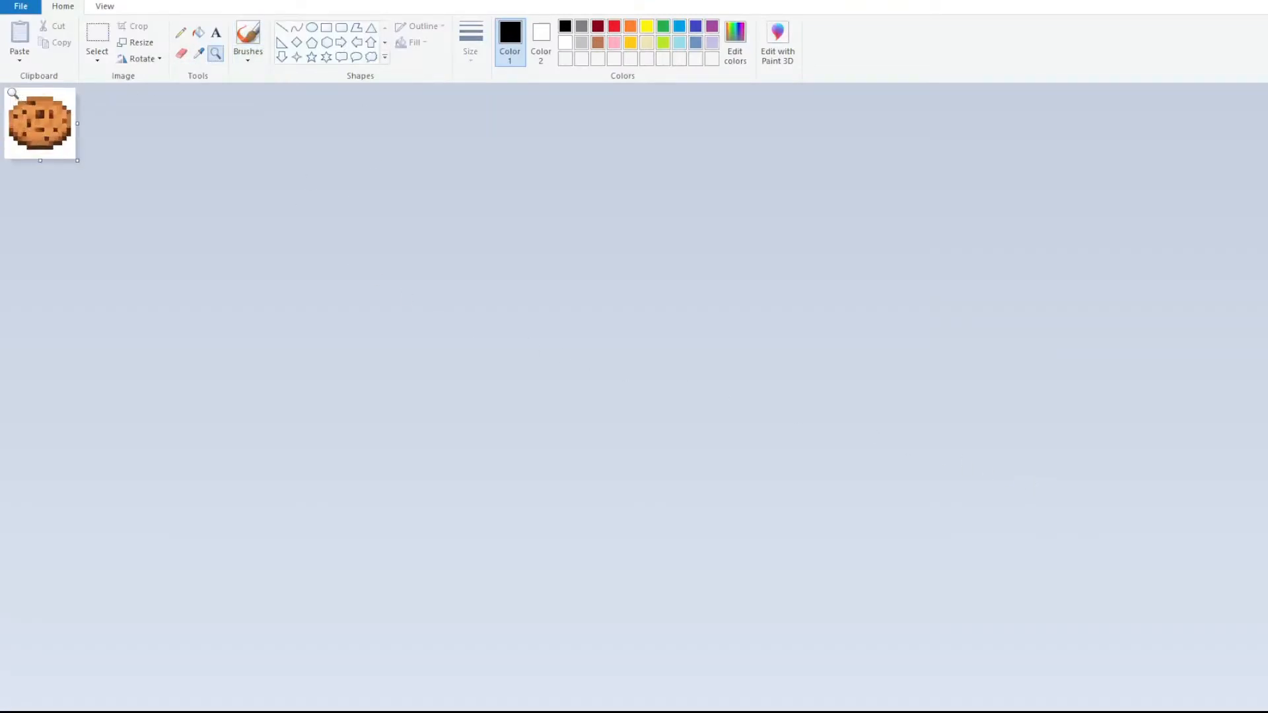
pyautogui.click(21, 101)
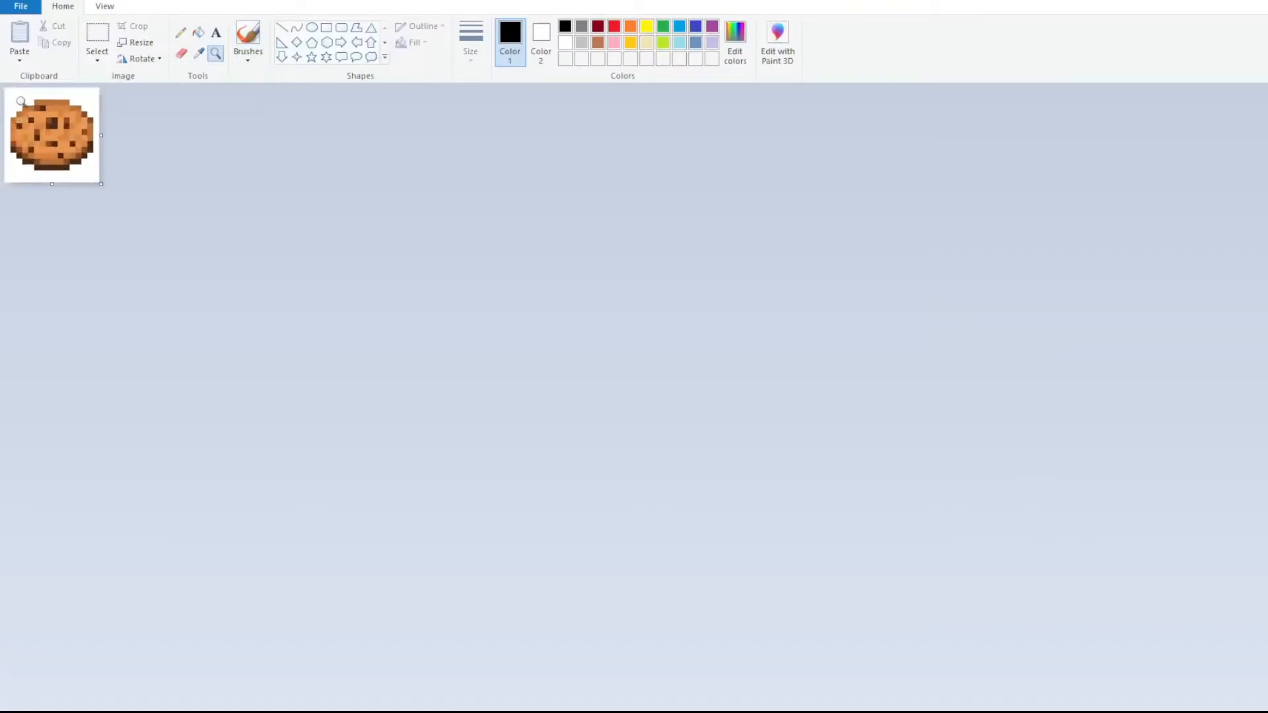
pyautogui.click(96, 96)
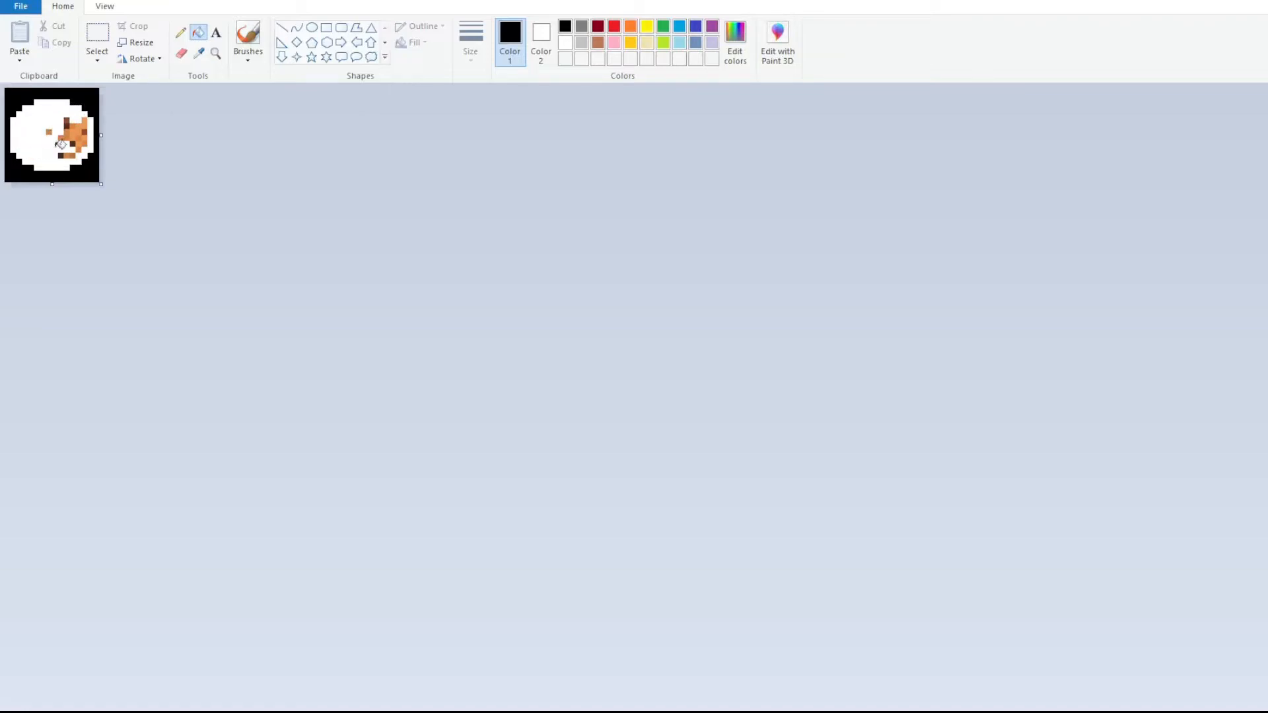
# - Save the mask as cookie opacity.png in the Minecraft textures item folder, accepting the loss of transparency
pyautogui.click(13, 7)
pyautogui.click(69, 136)
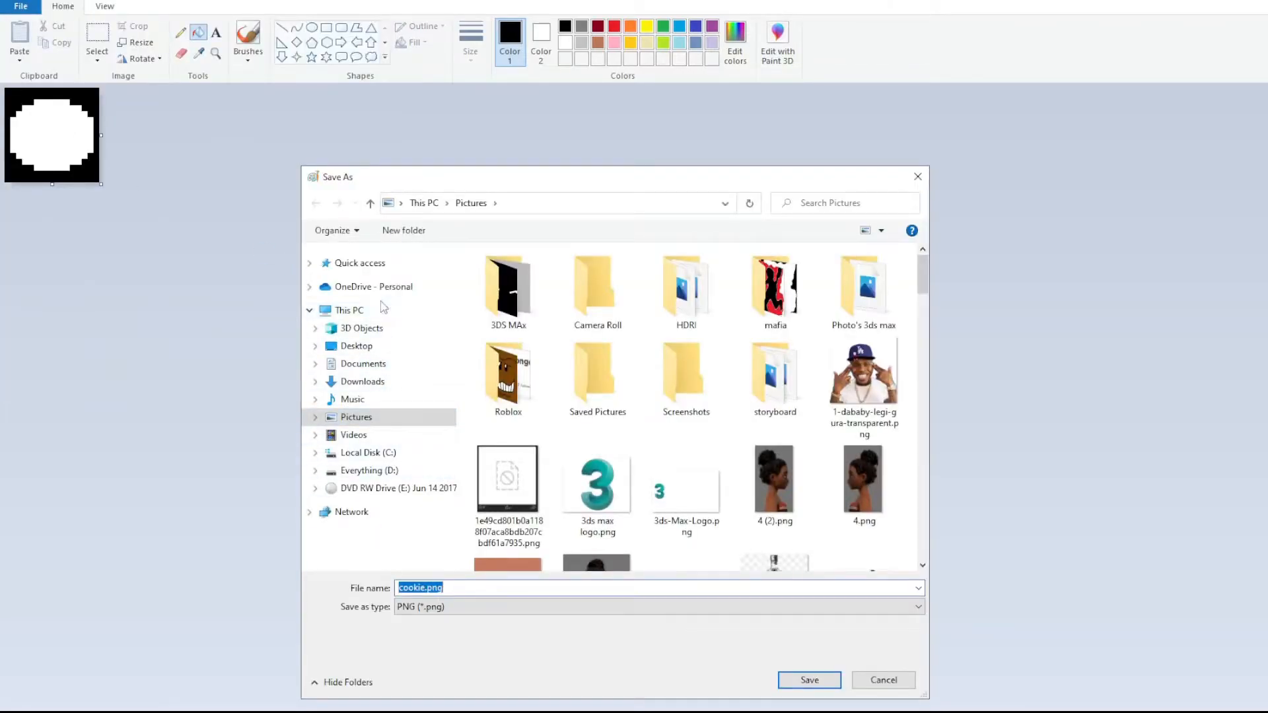
pyautogui.click(360, 263)
pyautogui.click(541, 552)
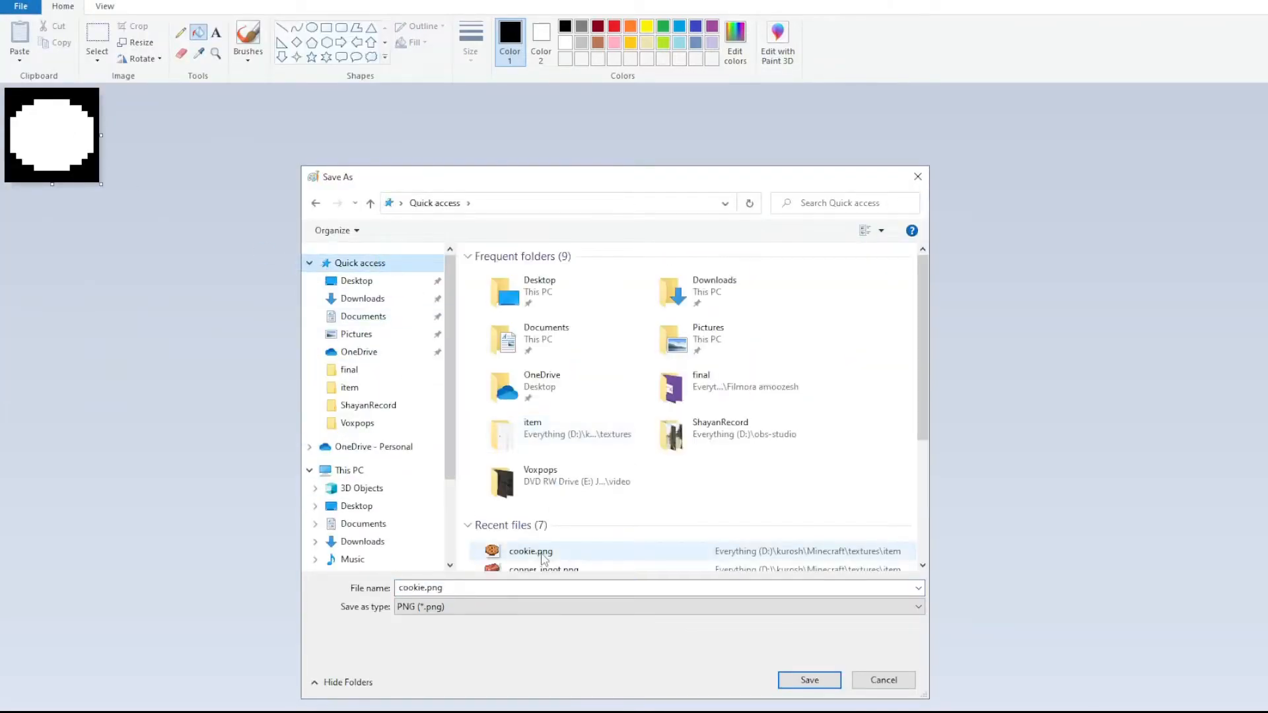
pyautogui.rightClick(541, 552)
pyautogui.click(603, 527)
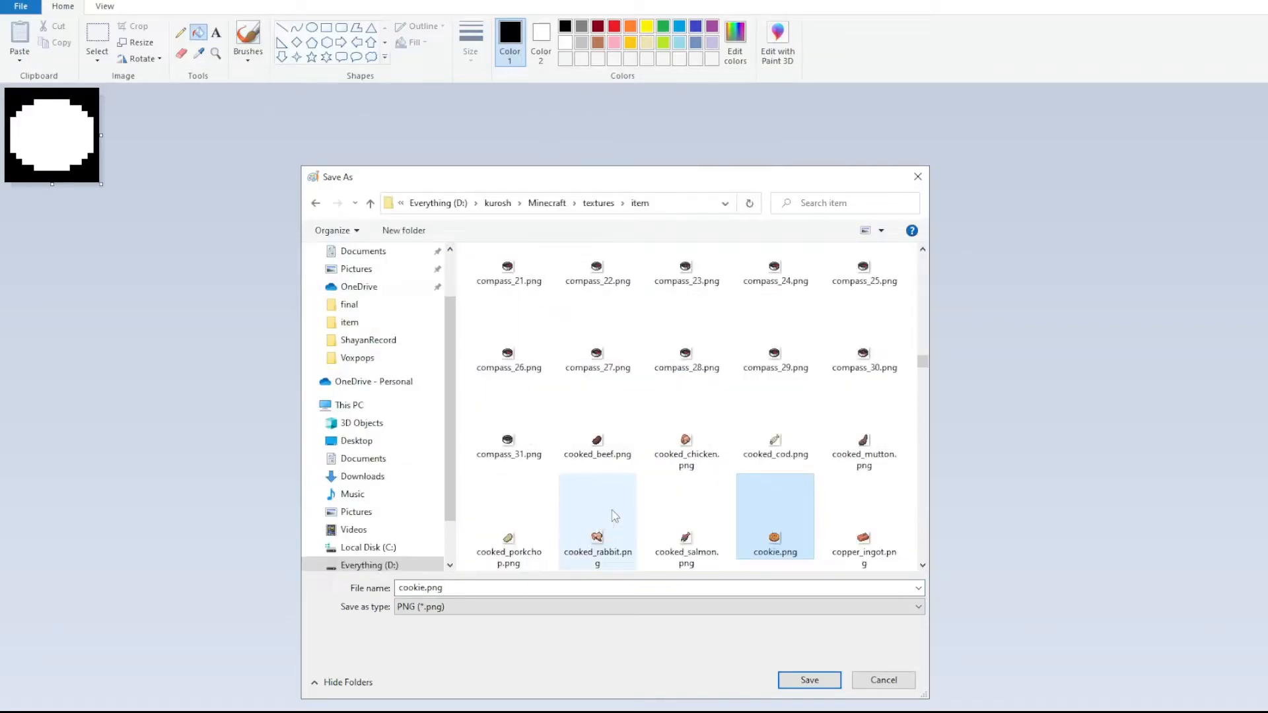
pyautogui.doubleClick(426, 588)
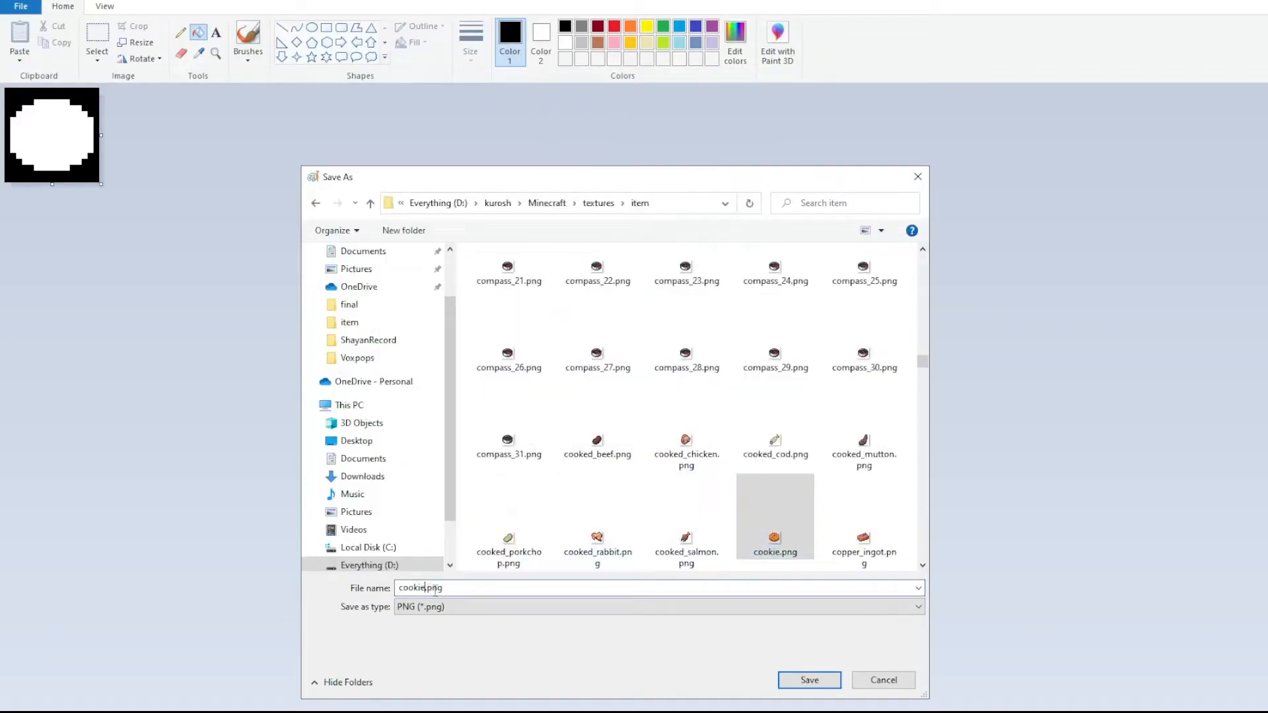
pyautogui.write('opacity')
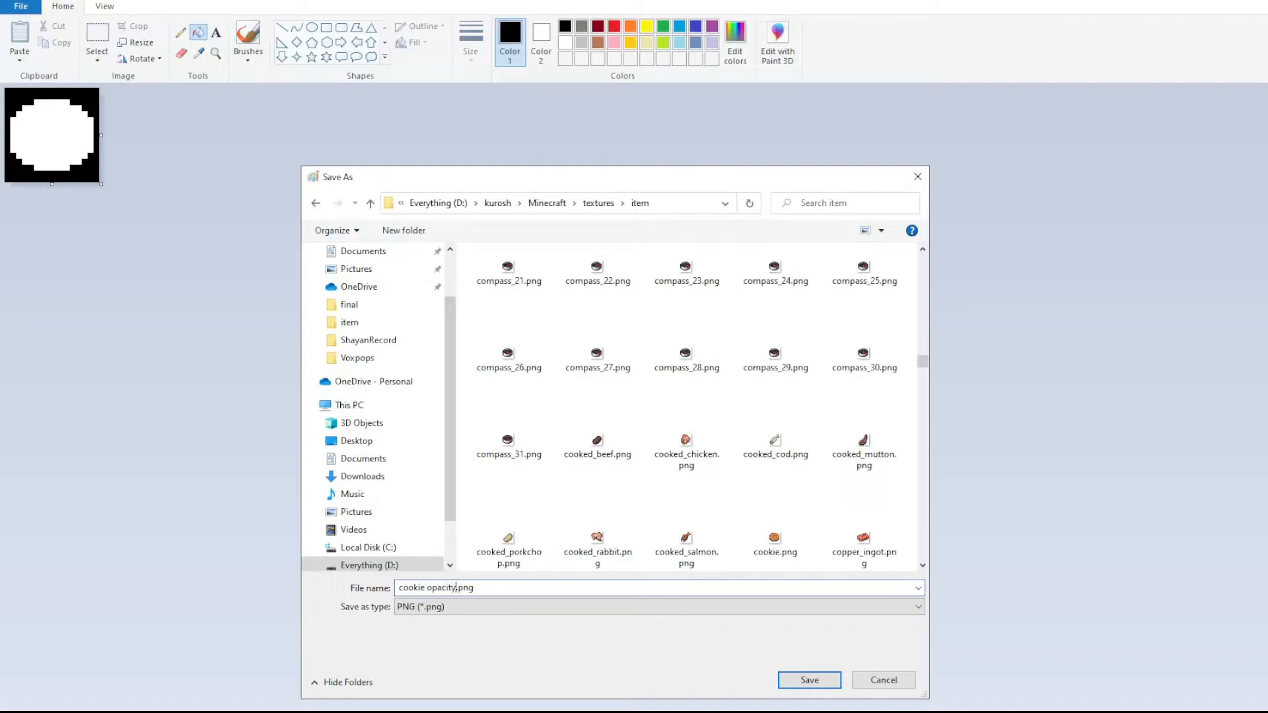
pyautogui.click(811, 689)
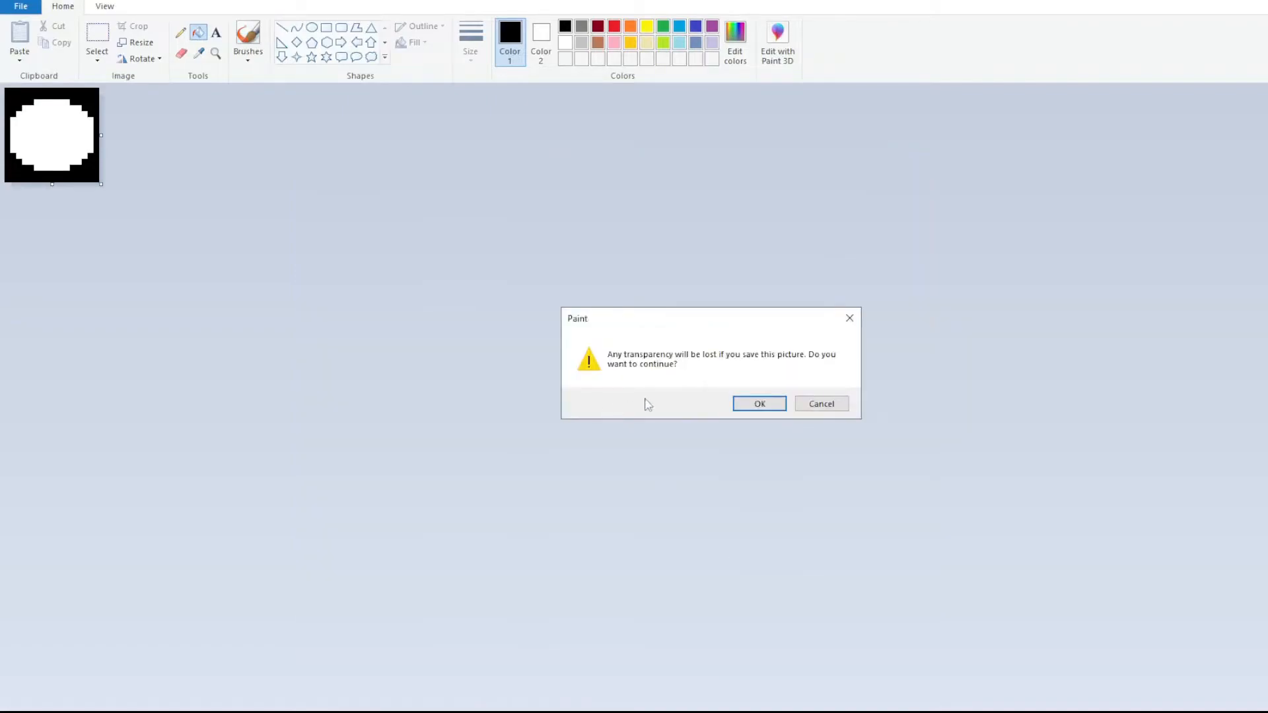
pyautogui.click(750, 404)
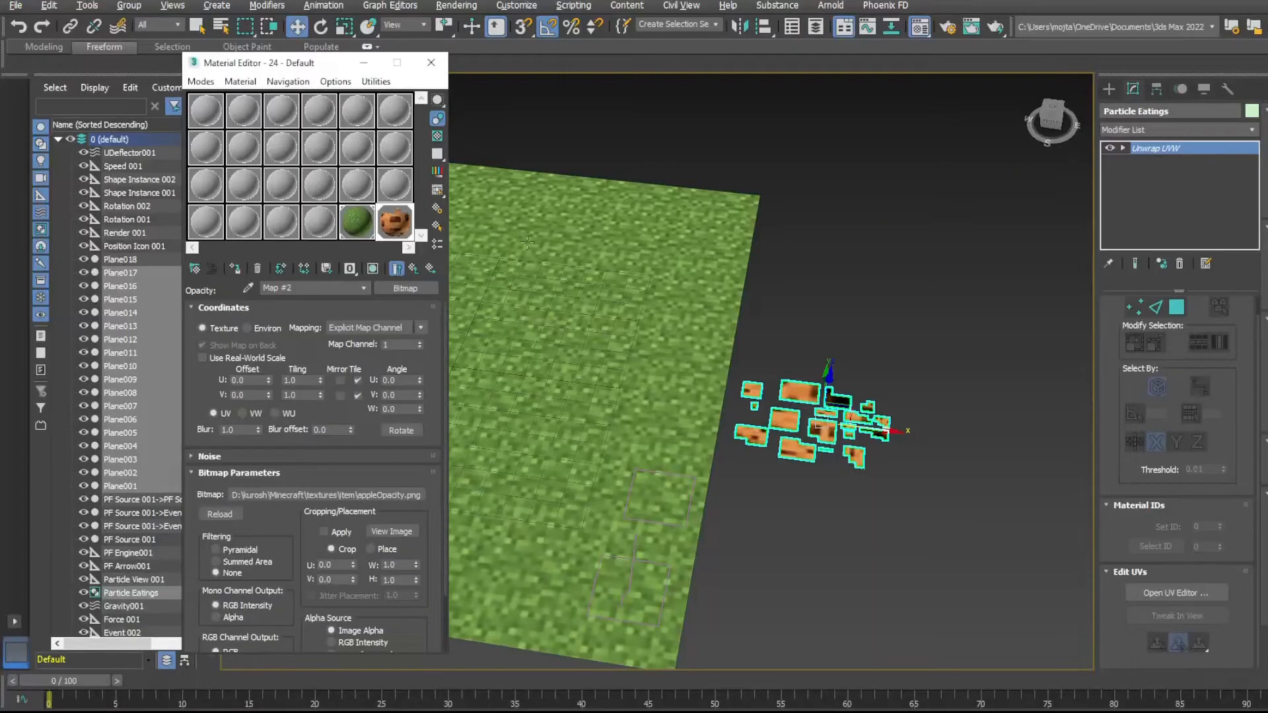
# - Back in 3ds Max, replace the material's opacity bitmap with cookie opacity.png
pyautogui.click(280, 501)
pyautogui.click(693, 561)
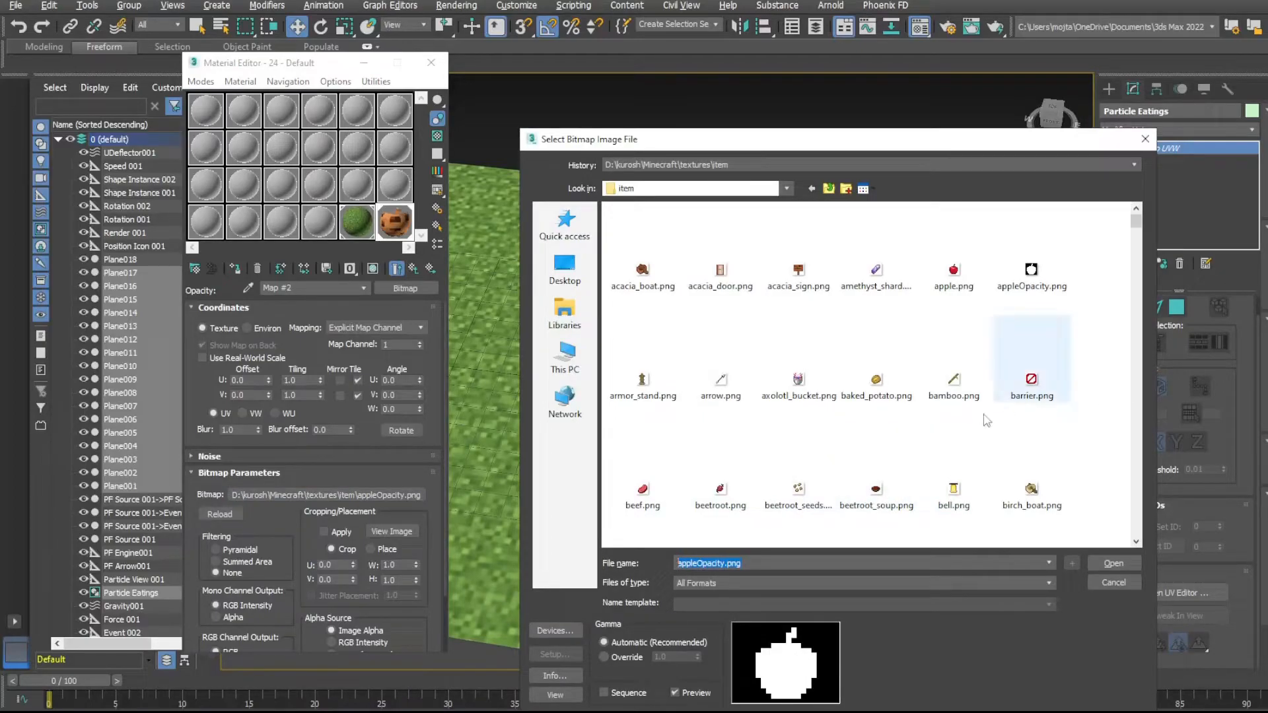
pyautogui.write('coo')
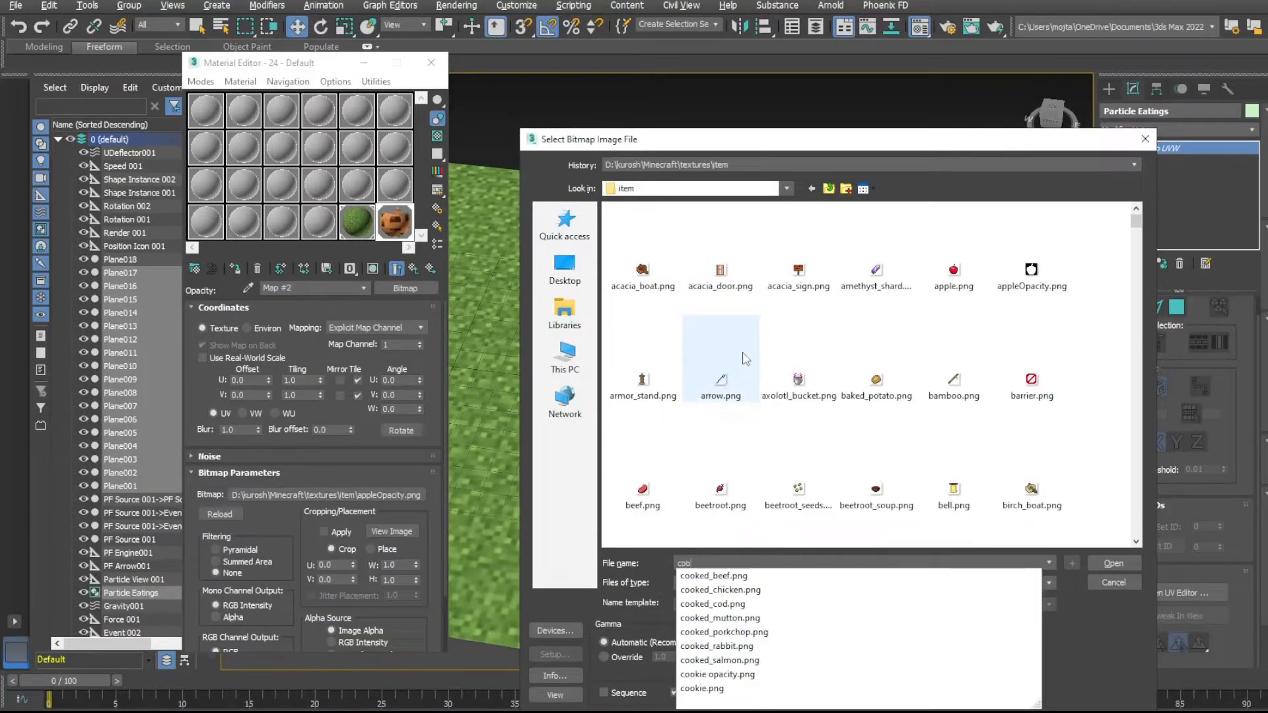
pyautogui.write('k')
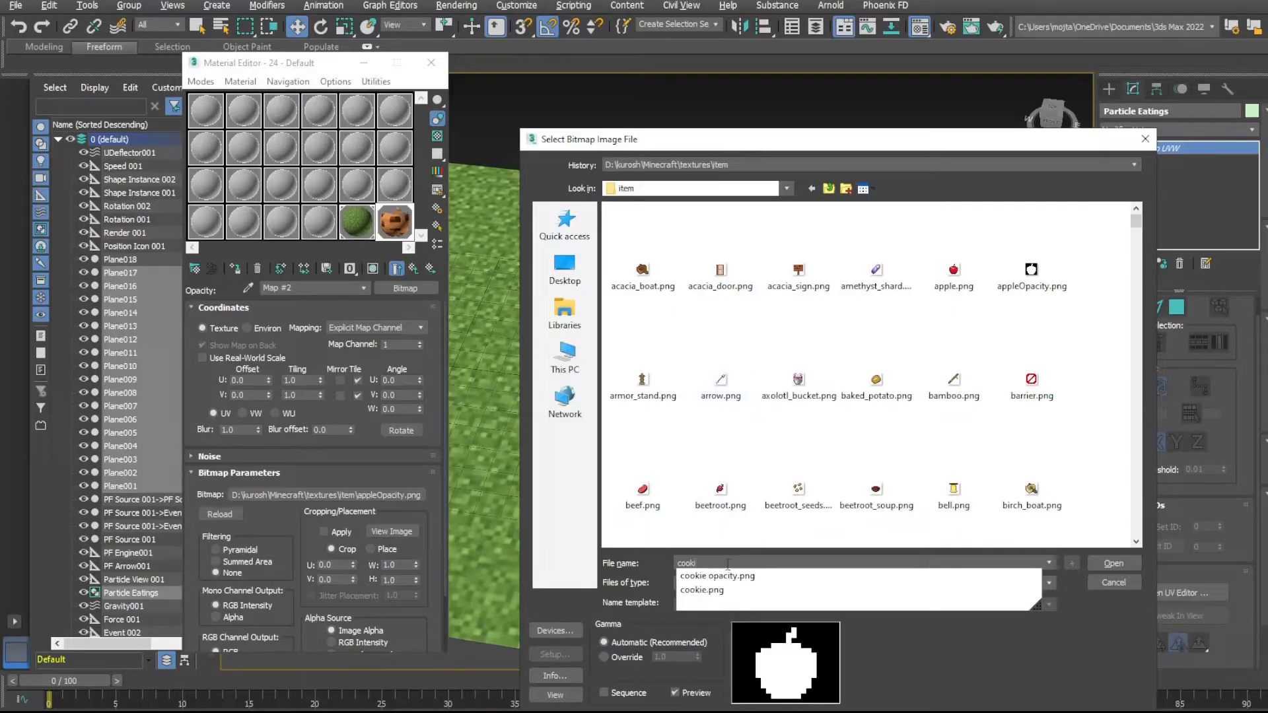
pyautogui.write('i')
pyautogui.click(725, 582)
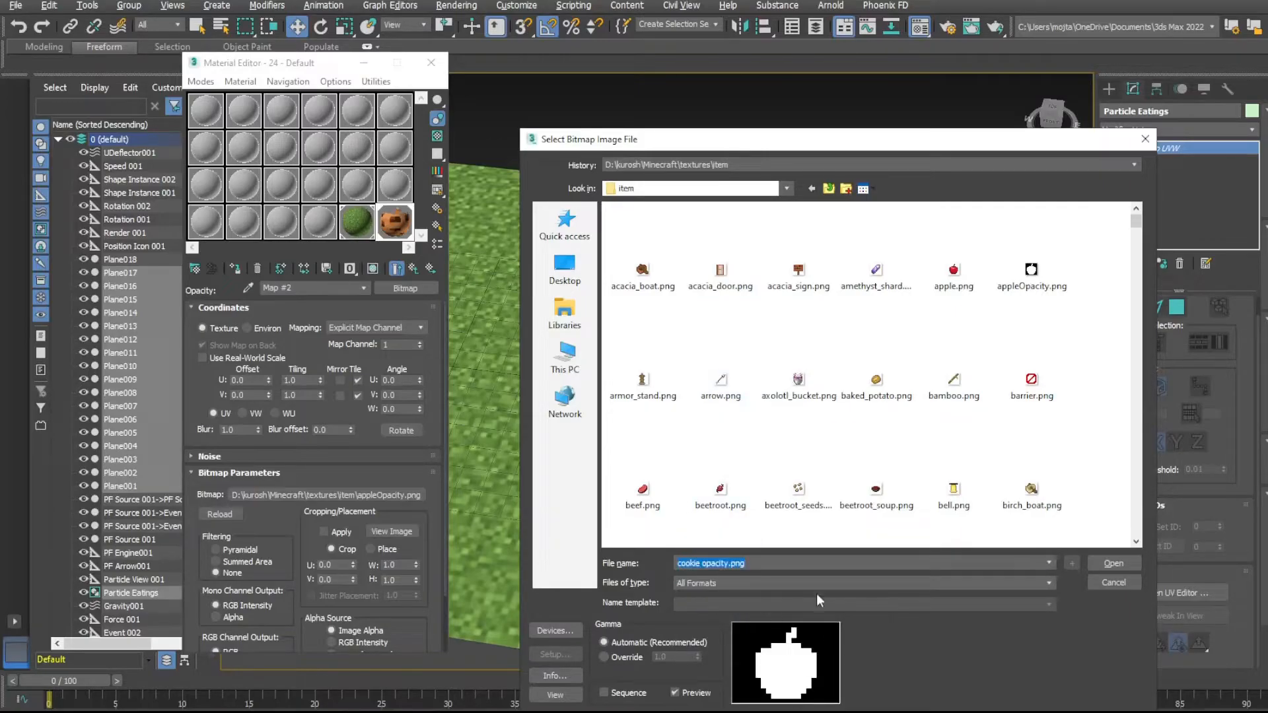
pyautogui.click(1114, 564)
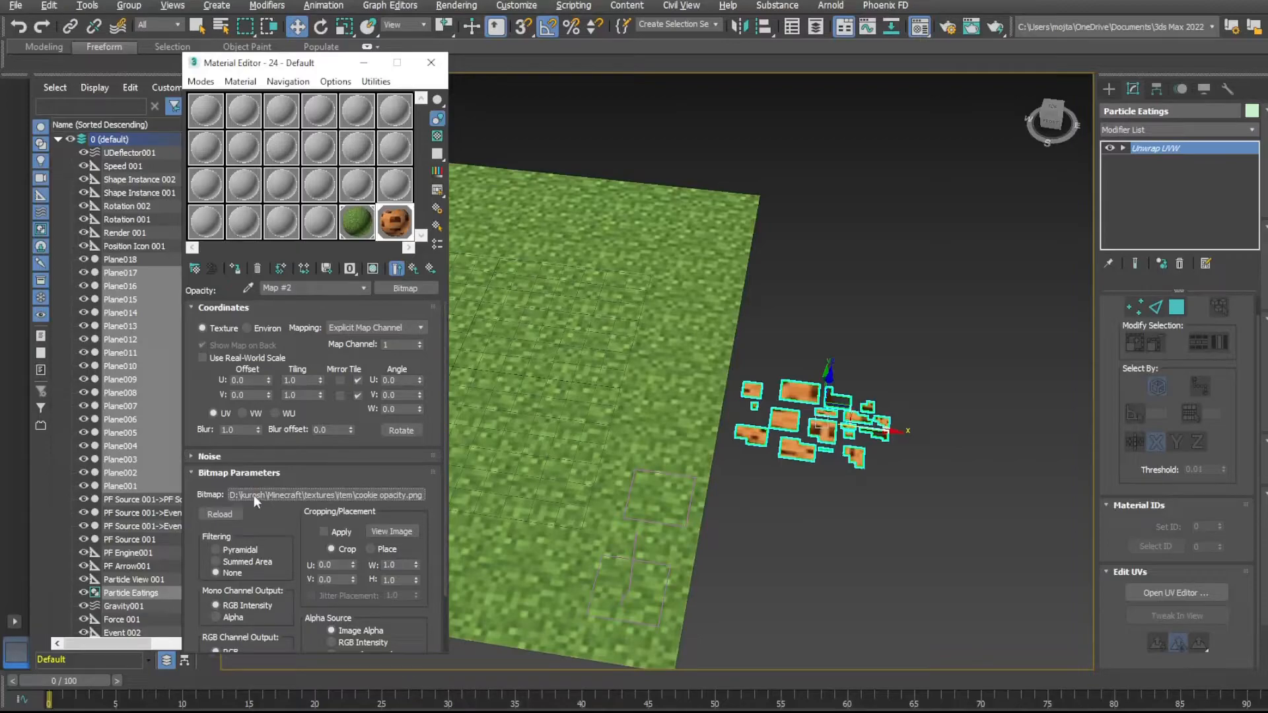
# - Render a close view of the source pieces to examine the cookie texture and close the material editor
pyautogui.scroll(8, 780, 427)
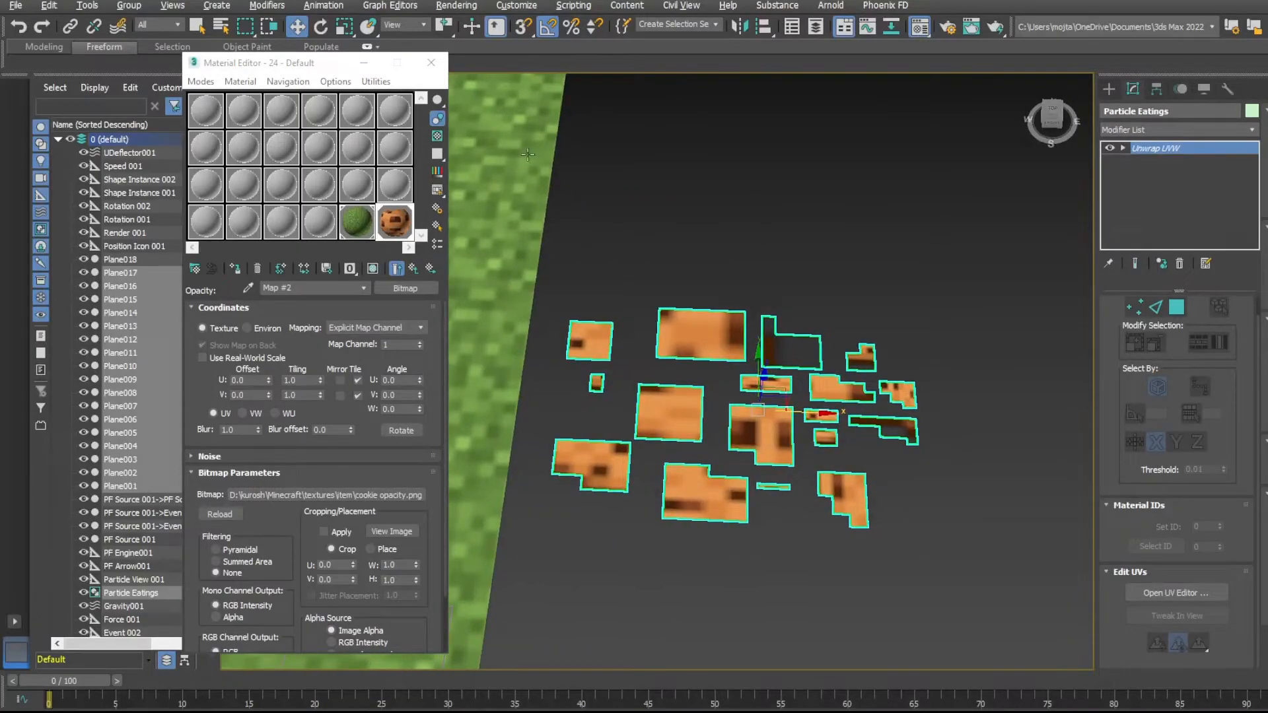
pyautogui.hotkey('shift', 'q')
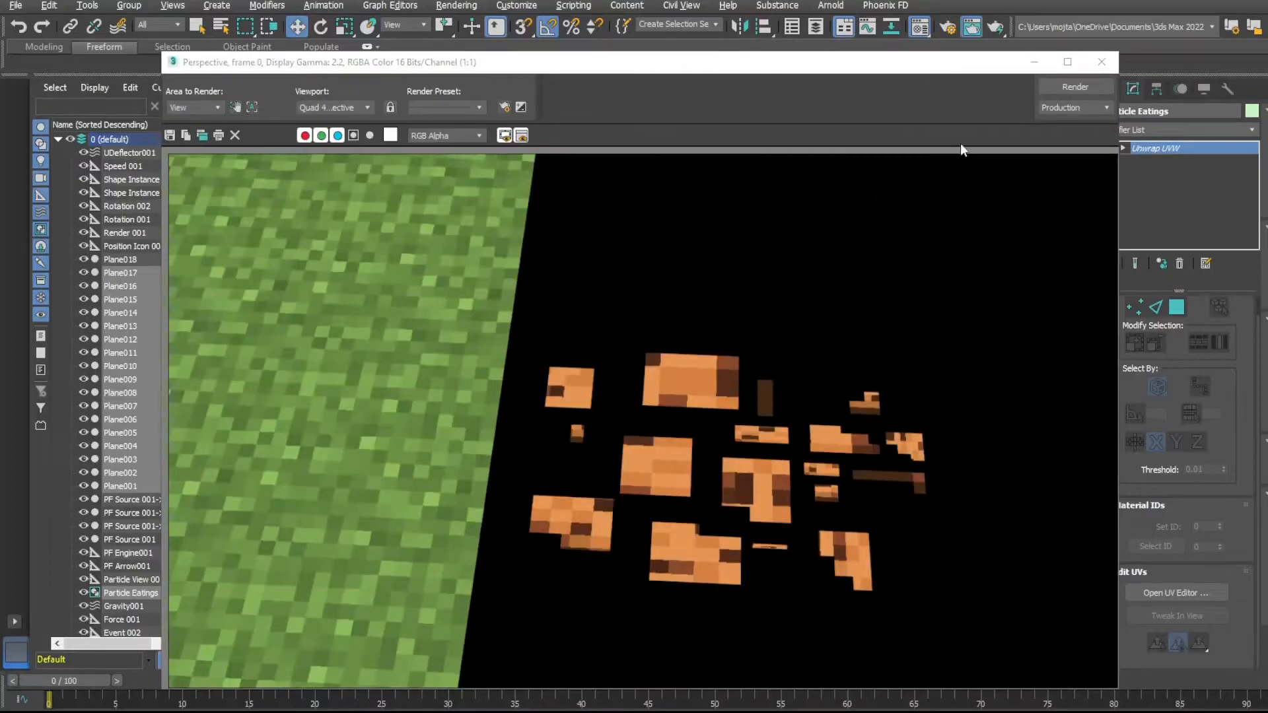
pyautogui.click(1101, 62)
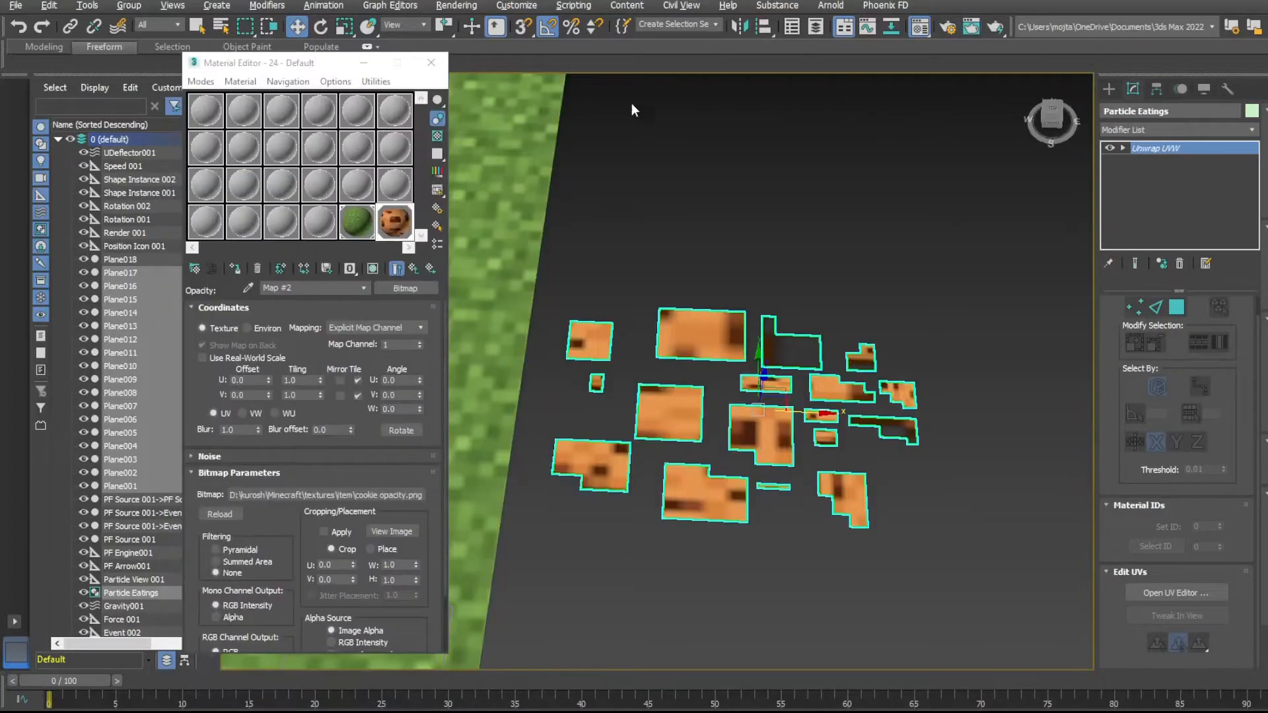
pyautogui.click(428, 63)
# - Open the UV editor for the Particle Eatings group and display the cookie.png map behind the UV shells
pyautogui.click(1174, 592)
pyautogui.scroll(-3, 742, 312)
pyautogui.click(943, 135)
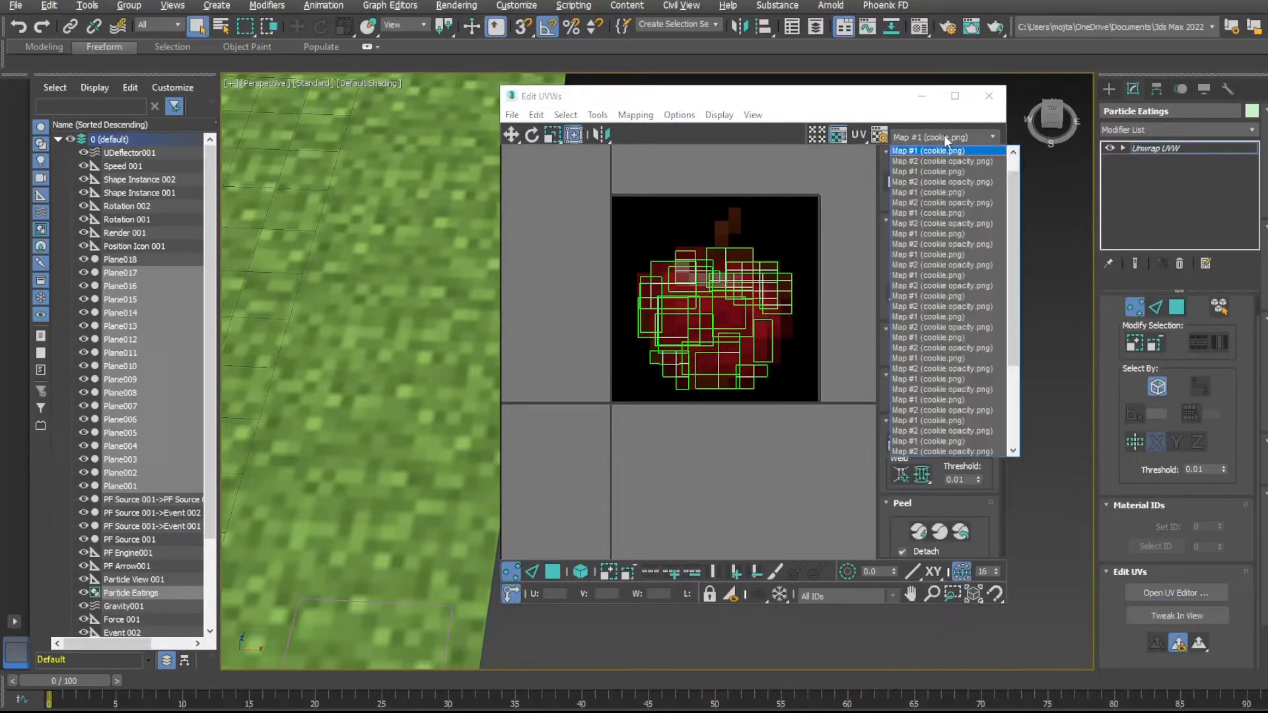
pyautogui.click(940, 162)
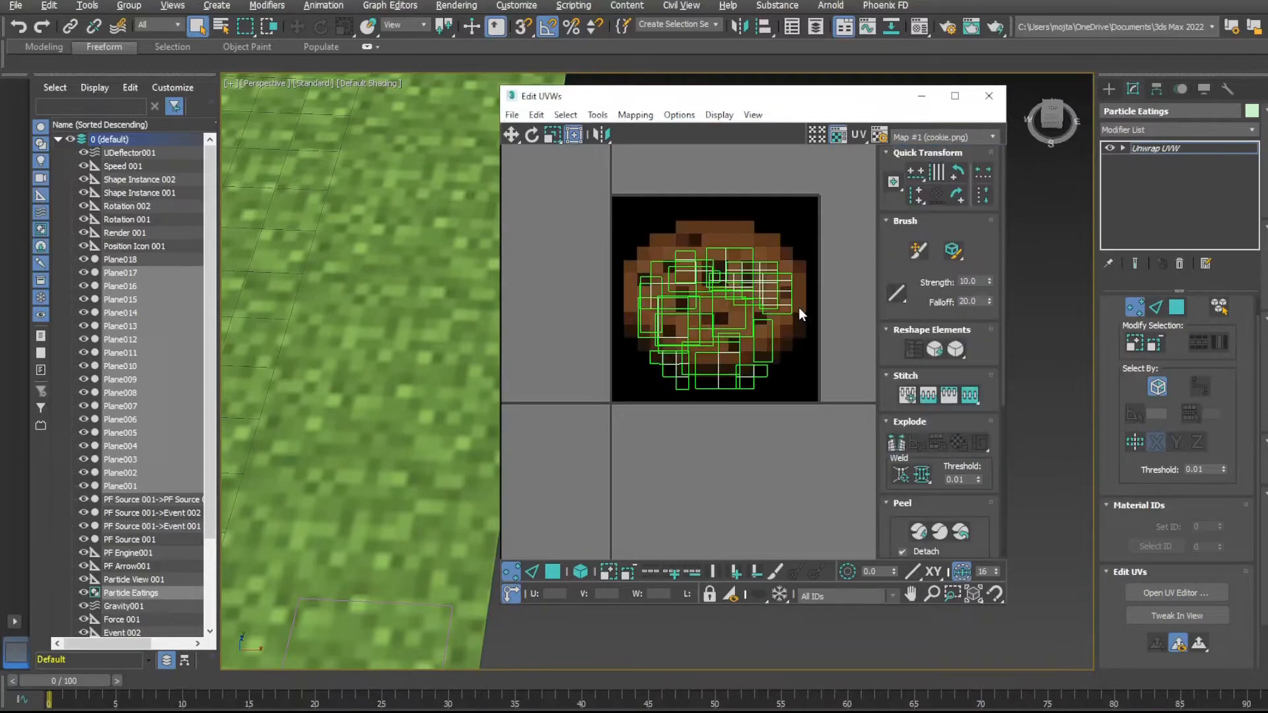
pyautogui.scroll(2, 803, 306)
# - Select all UV faces and shift them slightly upward to sit within the cookie's outline
pyautogui.click(1177, 307)
pyautogui.moveTo(560, 432); pyautogui.dragTo(801, 212)
pyautogui.moveTo(703, 308); pyautogui.dragTo(699, 285)
pyautogui.click(693, 170)
pyautogui.moveTo(678, 93); pyautogui.dragTo(337, 95)
# - Move one UV shell from the cookie's middle out to its left edge
pyautogui.click(290, 290)
pyautogui.click(334, 372)
pyautogui.click(355, 344)
pyautogui.click(294, 293)
pyautogui.moveTo(294, 294); pyautogui.dragTo(242, 254)
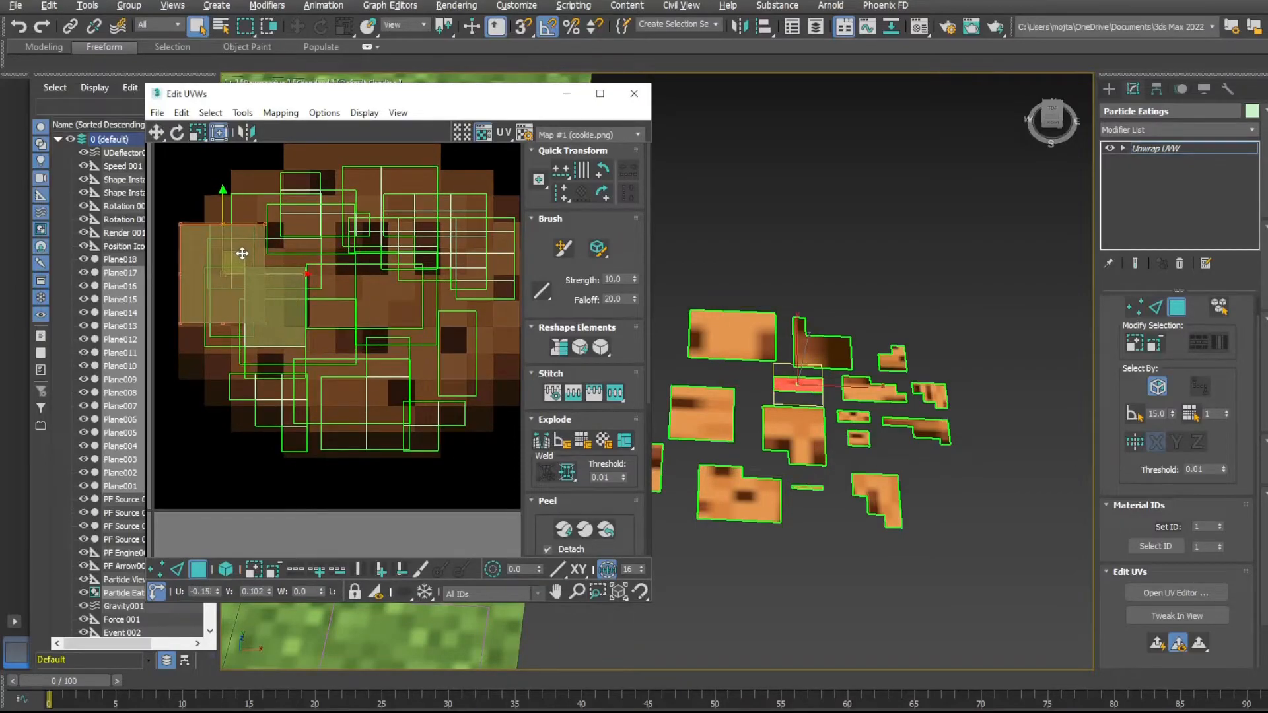
# - Move a central UV shell down to the lower part of the cookie
pyautogui.click(374, 286)
pyautogui.moveTo(423, 328); pyautogui.dragTo(406, 324, button='middle')
pyautogui.moveTo(406, 323); pyautogui.dragTo(398, 435)
pyautogui.click(917, 427)
# - Select the small stepped piece at the group's far right and align its UV shell with the cookie's top edge
pyautogui.click(931, 394)
pyautogui.moveTo(434, 245); pyautogui.dragTo(347, 275, button='middle')
pyautogui.moveTo(348, 275); pyautogui.dragTo(283, 209)
pyautogui.moveTo(347, 178); pyautogui.dragTo(347, 162)
pyautogui.click(353, 250)
pyautogui.moveTo(317, 205); pyautogui.dragTo(422, 296, button='middle')
pyautogui.click(414, 286)
pyautogui.moveTo(452, 252); pyautogui.dragTo(441, 253)
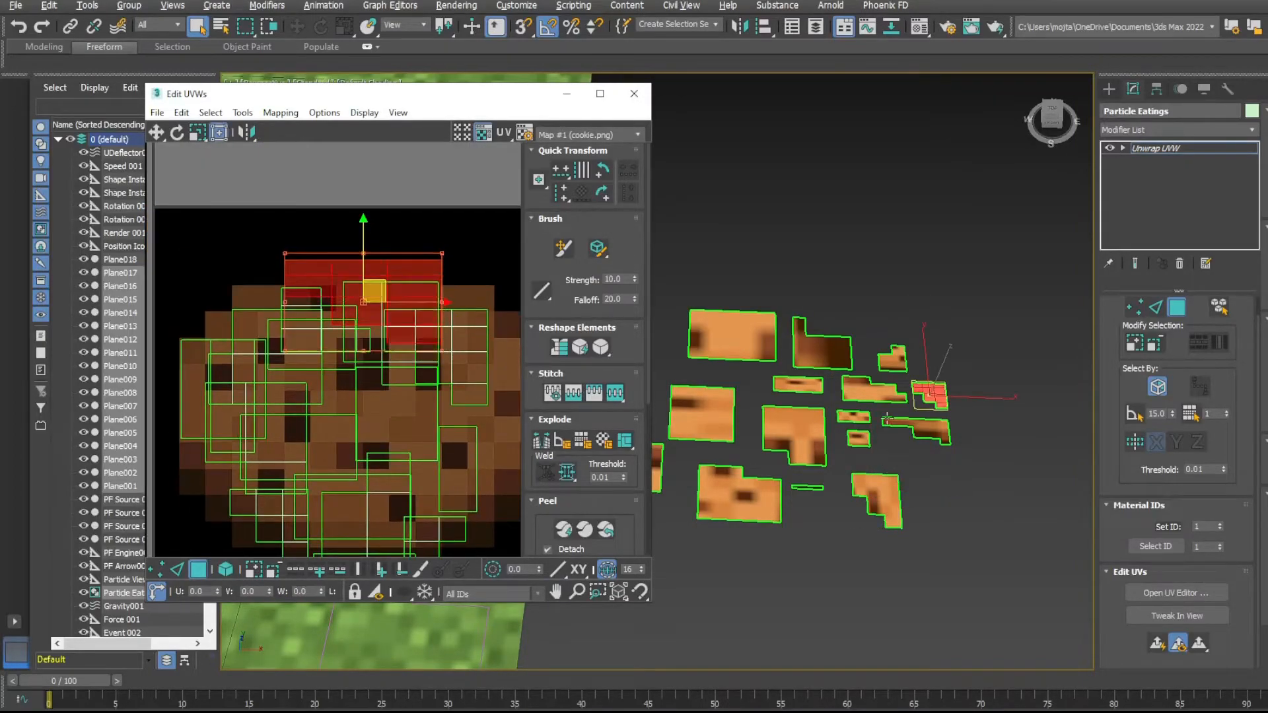
# - Try shifting a UV shell in the cookie's lower half and undo the last move
pyautogui.click(723, 395)
pyautogui.moveTo(422, 489); pyautogui.dragTo(427, 459, button='middle')
pyautogui.moveTo(360, 447); pyautogui.dragTo(372, 467)
pyautogui.click(372, 467)
pyautogui.moveTo(415, 513); pyautogui.dragTo(405, 504)
pyautogui.hotkey('ctrl', 'z')
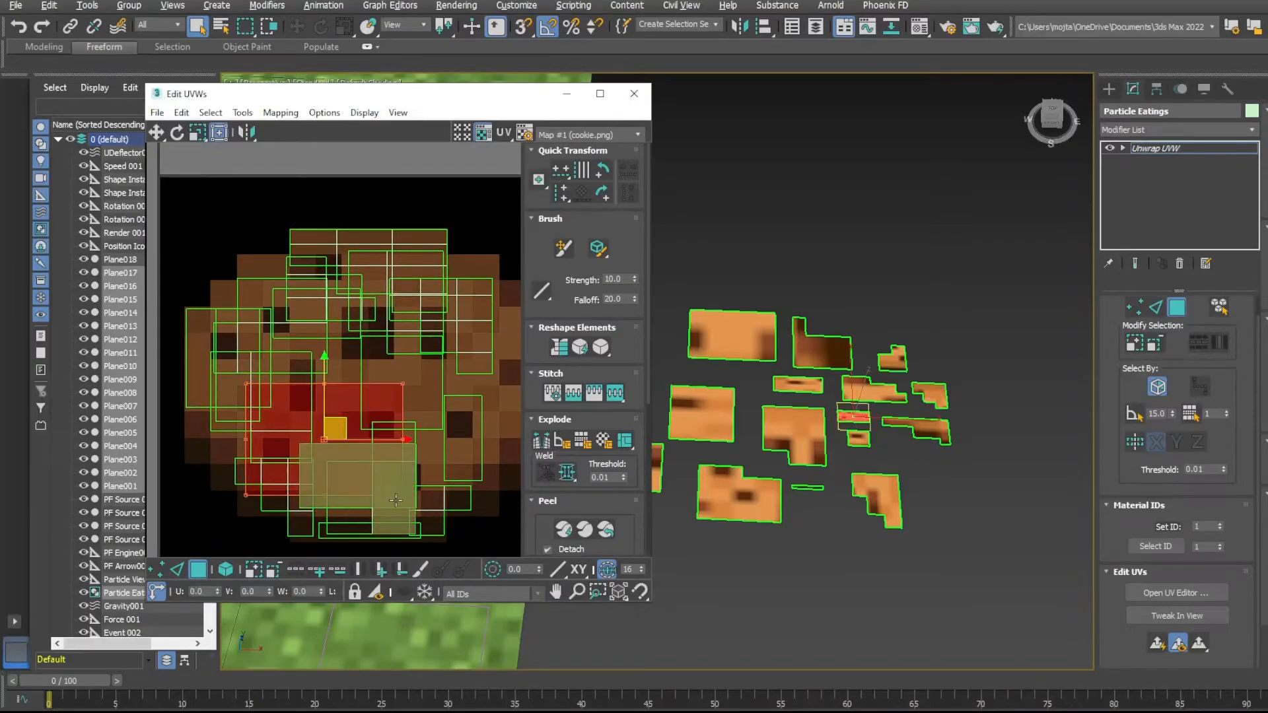
# - Move a UV shell from the cookie's lower right up toward its left side
pyautogui.click(317, 422)
pyautogui.moveTo(316, 422); pyautogui.dragTo(377, 382, button='middle')
pyautogui.moveTo(477, 473); pyautogui.dragTo(300, 323)
pyautogui.click(320, 359)
# - Position the long stepped piece's UV shell on the dark pixels along the cookie's lower-left edge
pyautogui.click(923, 445)
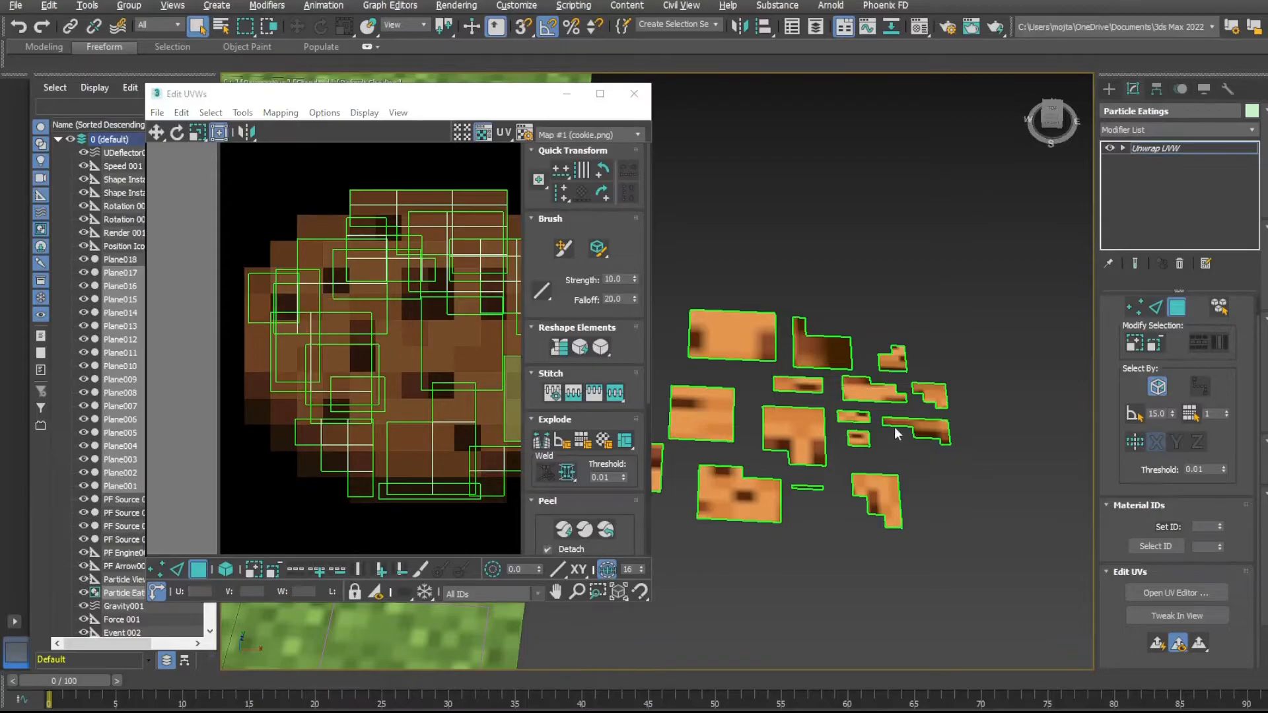
pyautogui.moveTo(509, 429); pyautogui.dragTo(470, 419, button='middle')
pyautogui.moveTo(469, 419); pyautogui.dragTo(359, 342)
pyautogui.click(271, 429)
pyautogui.scroll(3, 275, 416)
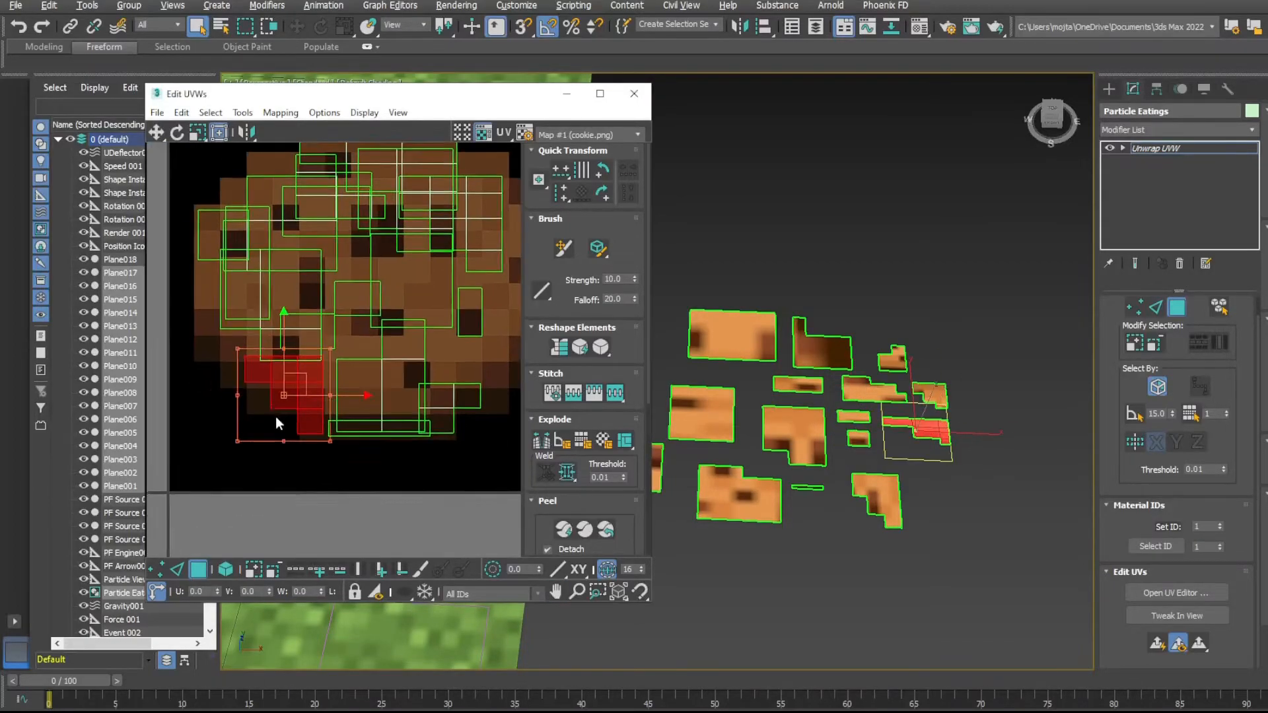
pyautogui.moveTo(293, 373); pyautogui.dragTo(256, 381)
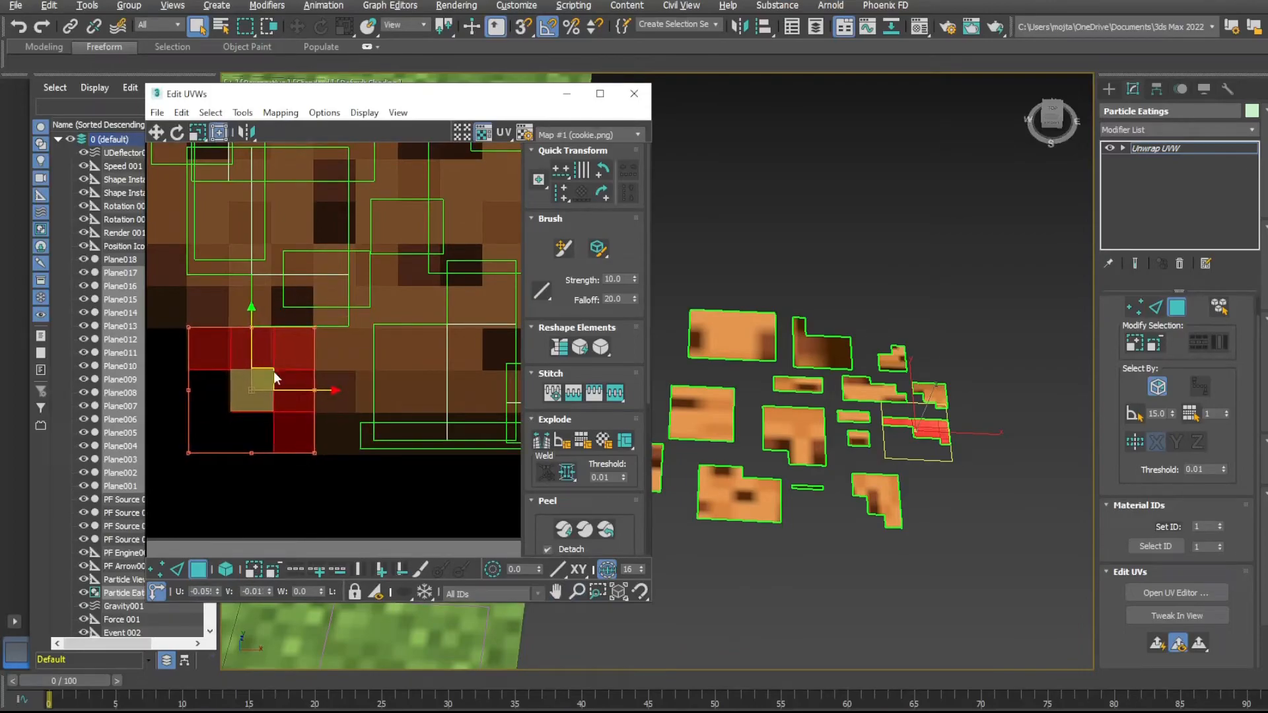
# - Adjust the lower column edges of the stepped piece's UV shell and render the pieces to check their textures
pyautogui.click(378, 506)
pyautogui.press('2')
pyautogui.moveTo(277, 431); pyautogui.dragTo(316, 431)
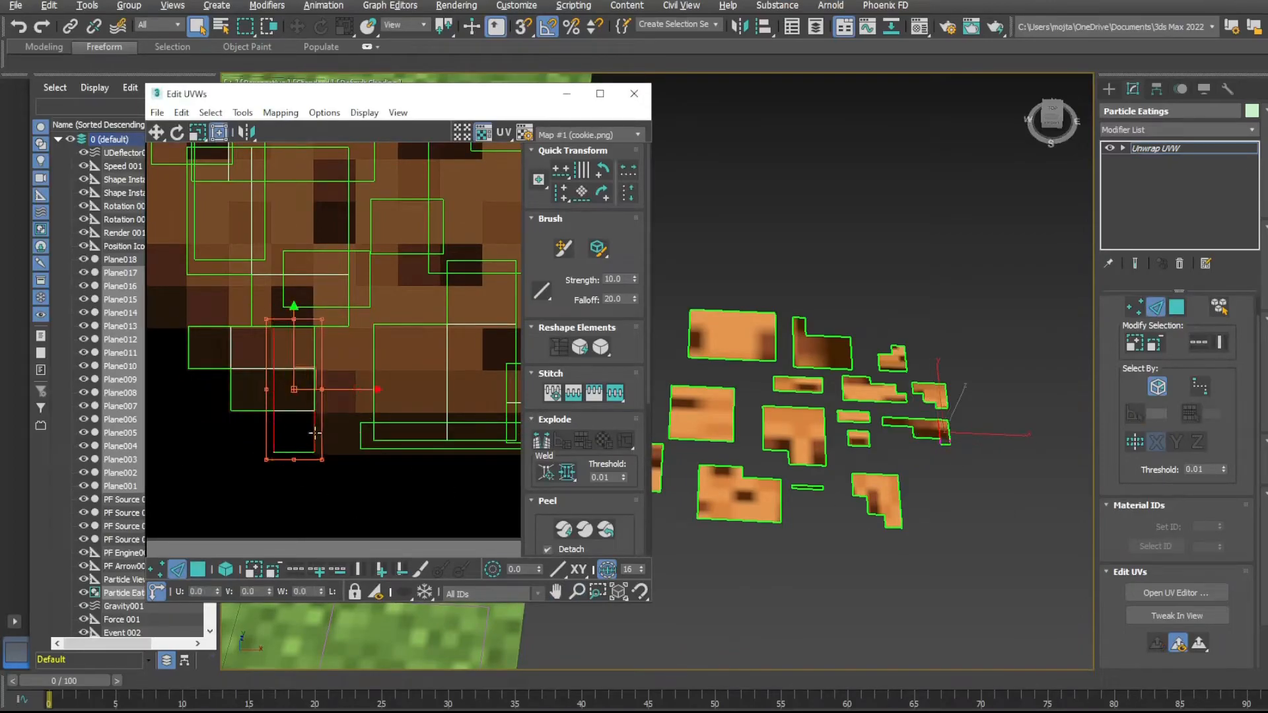
pyautogui.hotkey('shift', 'q')
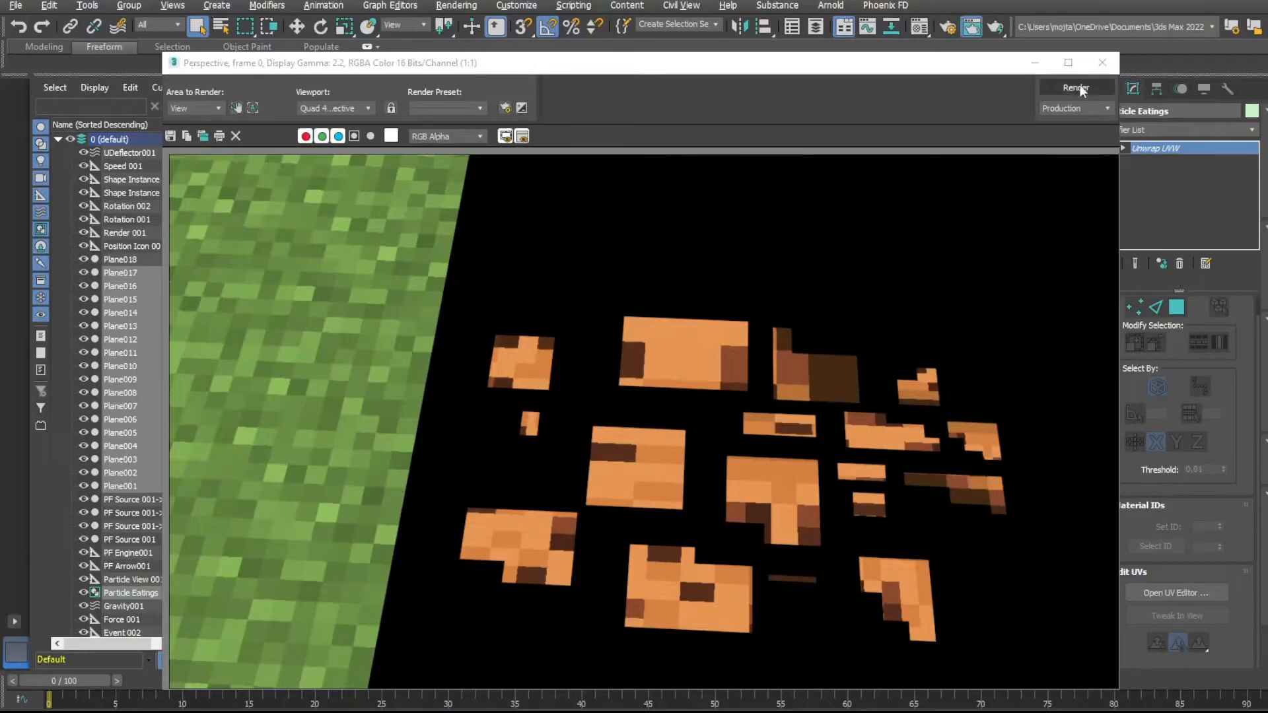
pyautogui.click(1101, 63)
# - Frame the emitter and grass plane, go to frame 30 and render the falling cookie particles
pyautogui.keyDown('alt'); pyautogui.moveTo(880, 227); pyautogui.dragTo(634, 344, button='middle'); pyautogui.keyUp('alt')
pyautogui.scroll(-6, 781, 207)
pyautogui.moveTo(595, 462); pyautogui.dragTo(608, 318, button='middle')
pyautogui.scroll(3, 594, 331)
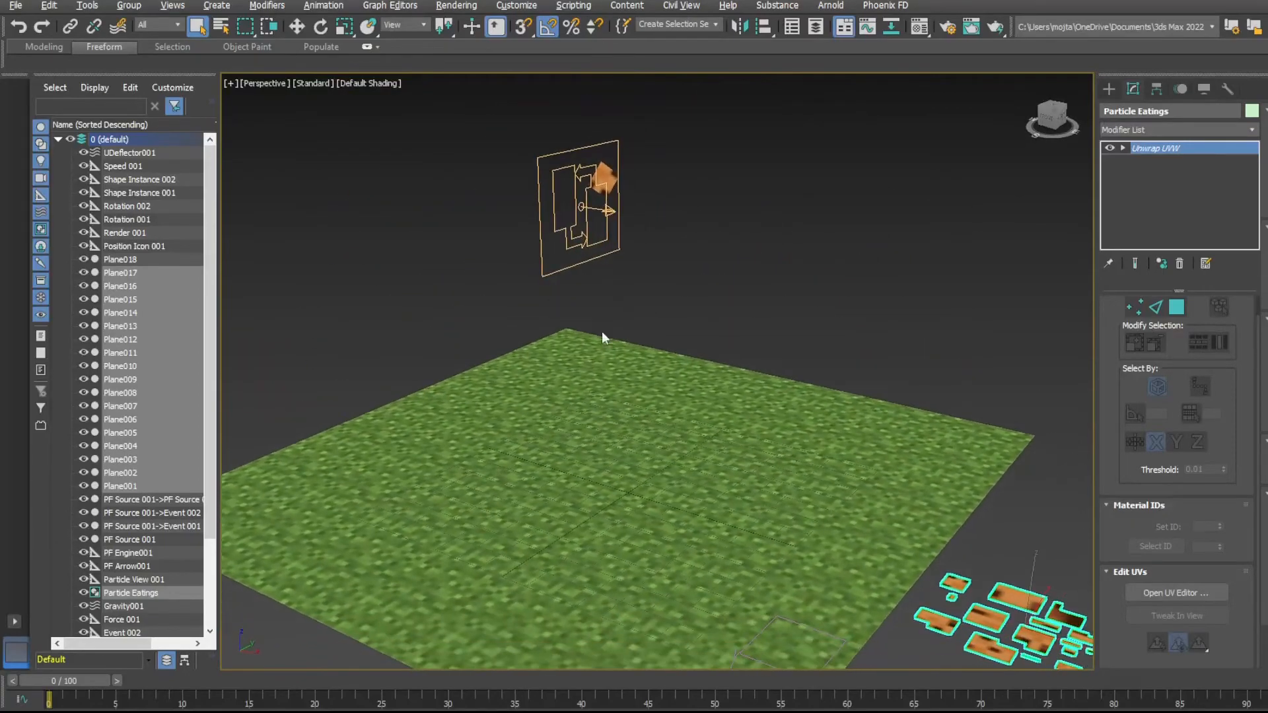
pyautogui.moveTo(409, 536); pyautogui.dragTo(430, 496, button='middle')
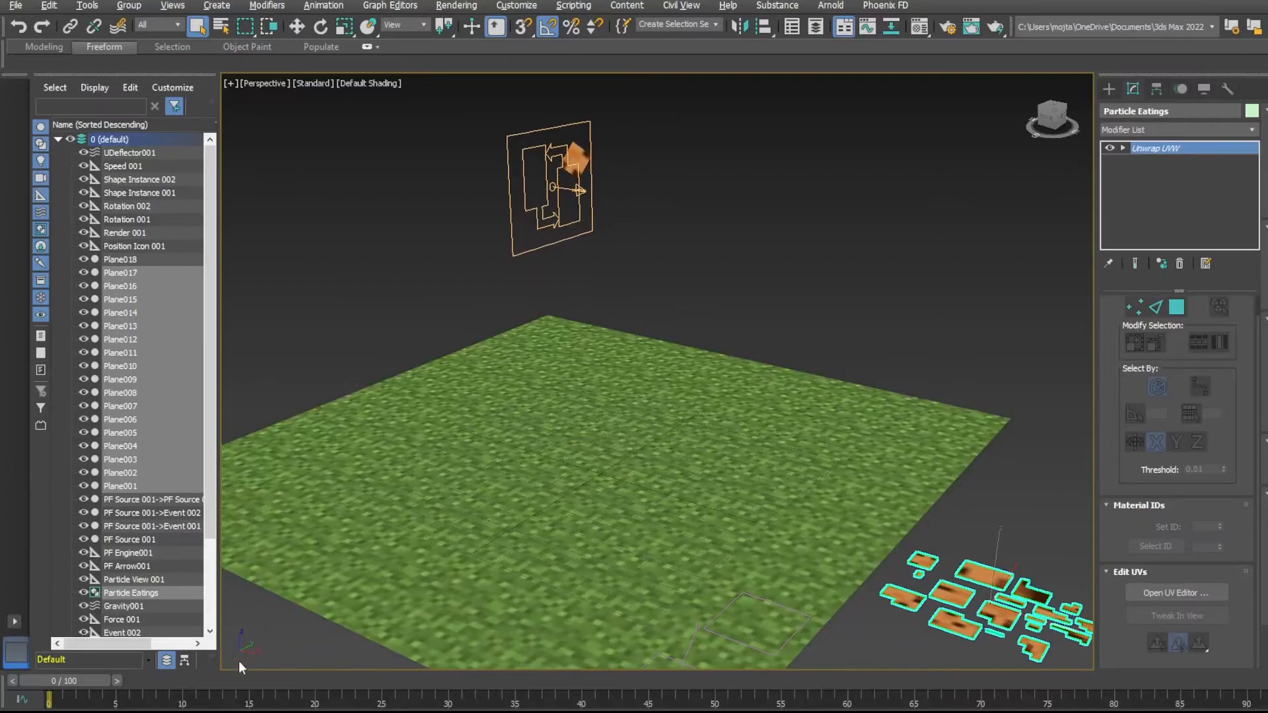
pyautogui.moveTo(69, 689); pyautogui.dragTo(444, 683)
pyautogui.hotkey('shift', 'q')
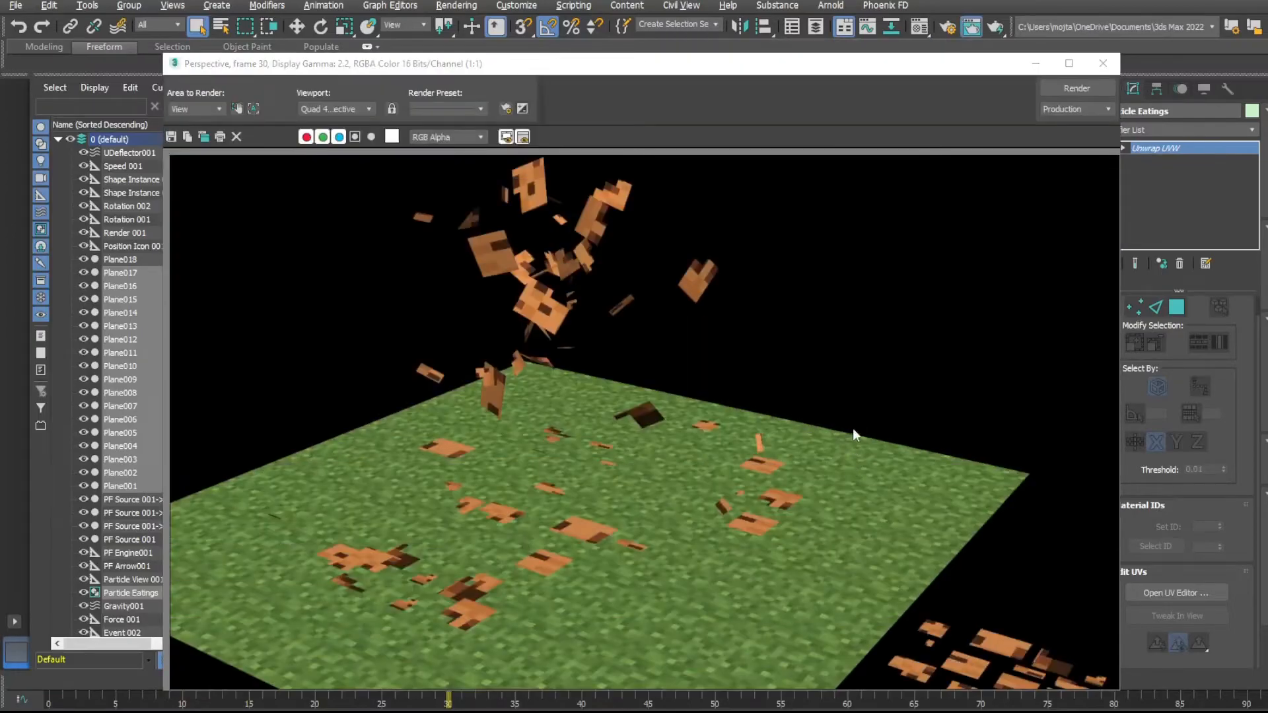
pyautogui.click(1103, 62)
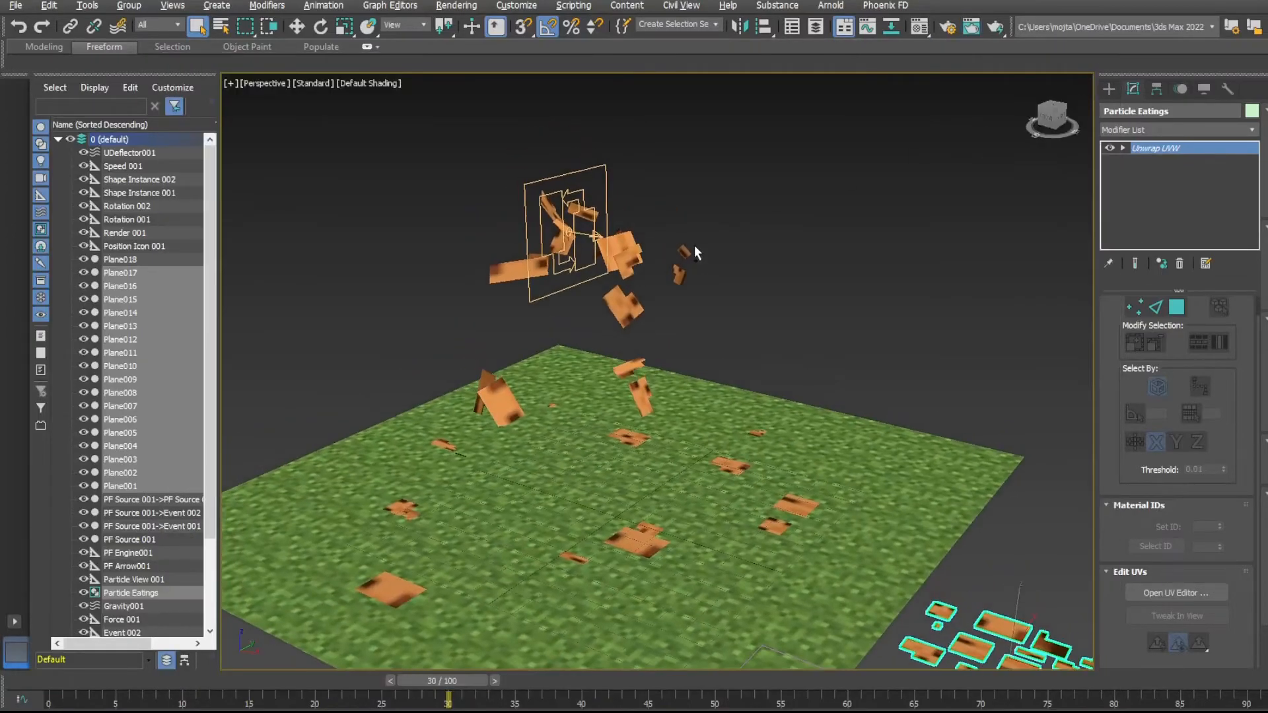
pyautogui.scroll(-4, 755, 289)
pyautogui.keyDown('alt'); pyautogui.moveTo(755, 294); pyautogui.dragTo(614, 357, button='middle'); pyautogui.keyUp('alt')
pyautogui.moveTo(595, 357); pyautogui.dragTo(682, 342, button='middle')
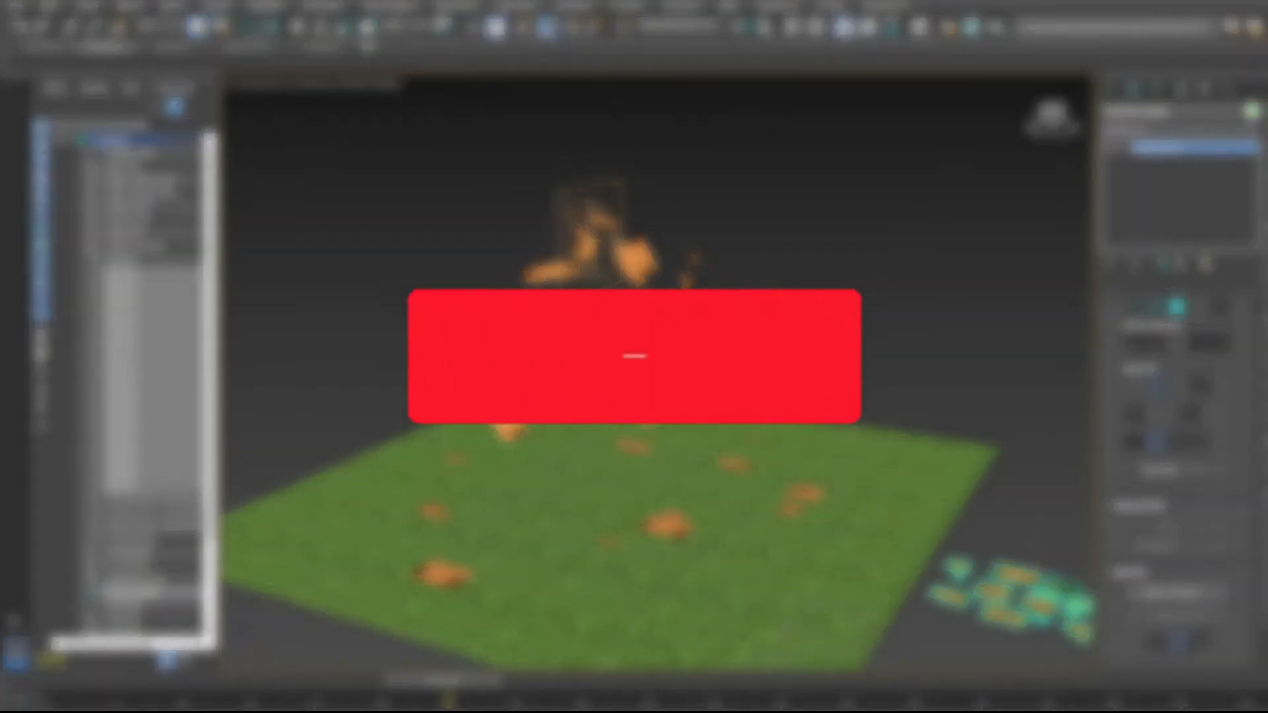